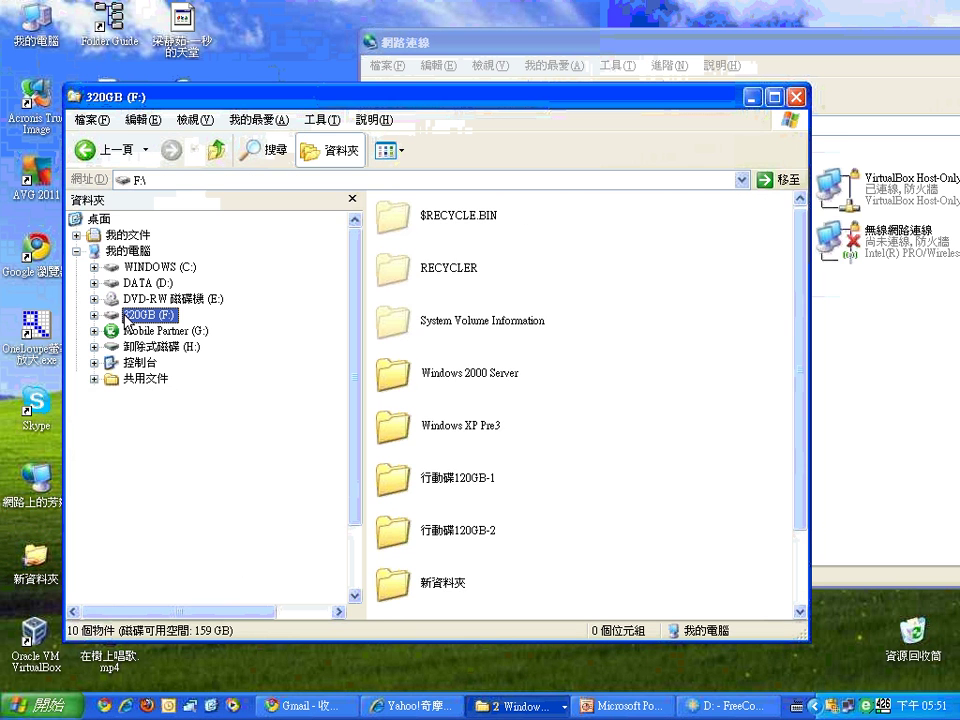
Step: Maximize the folder window and open the 影像處理資料 folder inside 行動碟120GB-1 on the 320GB (F:) drive
{"action": "double_click", "coordinate": [313, 97]}
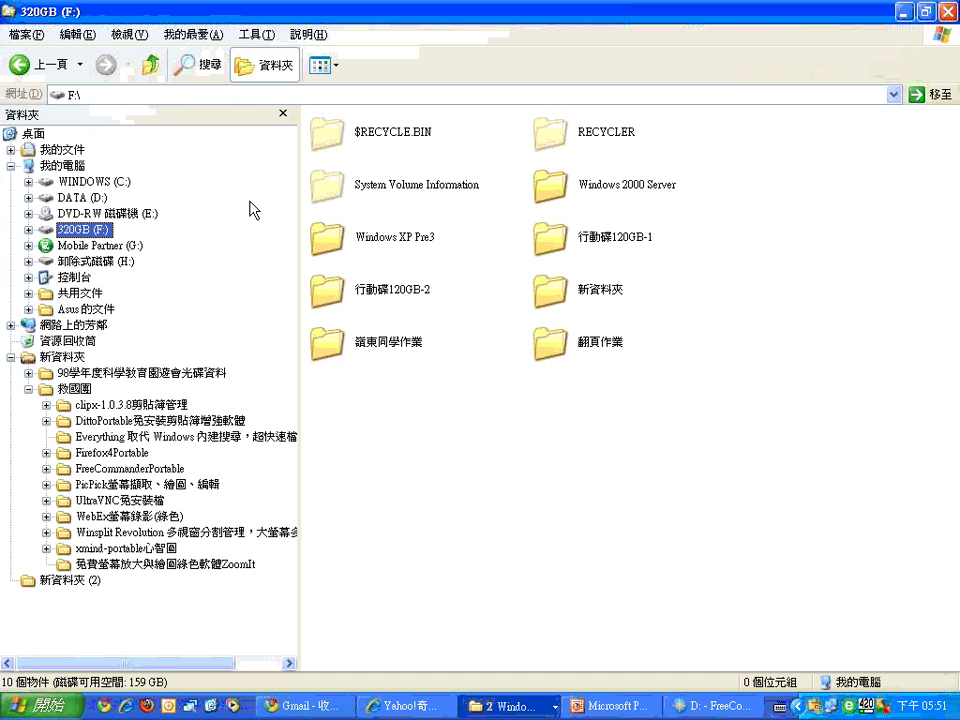
{"action": "left_click", "coordinate": [28, 229]}
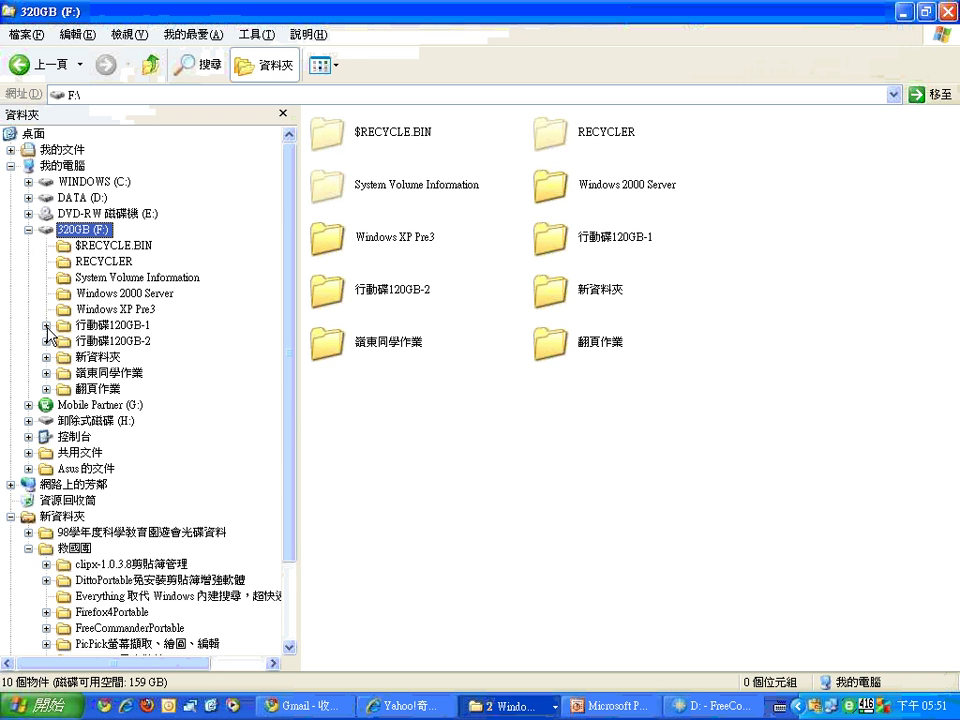
{"action": "left_click", "coordinate": [46, 325]}
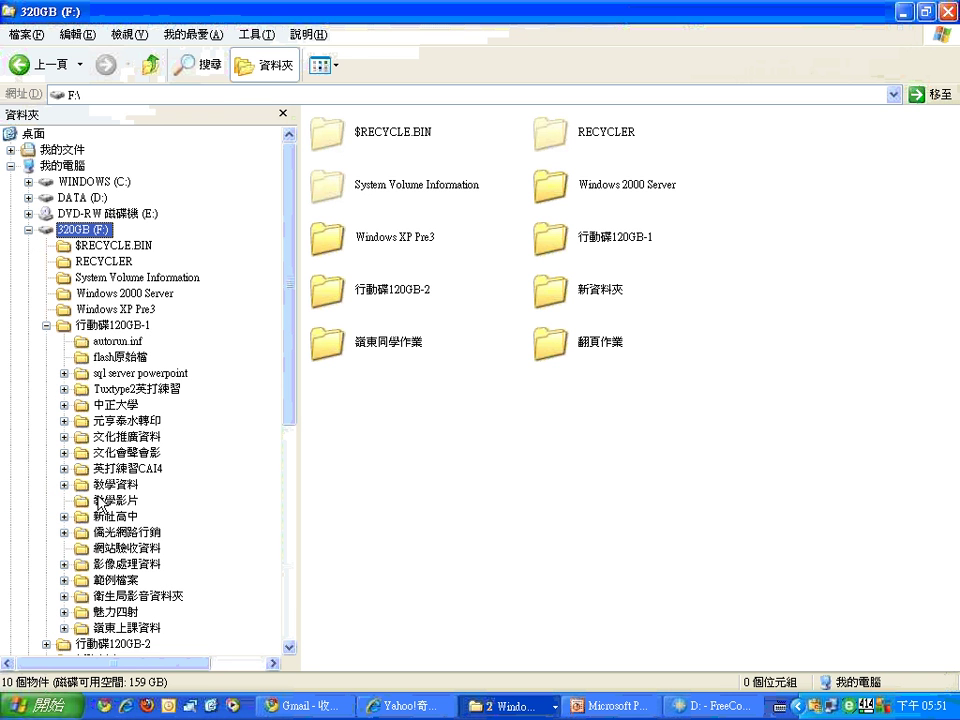
{"action": "left_click", "coordinate": [128, 564]}
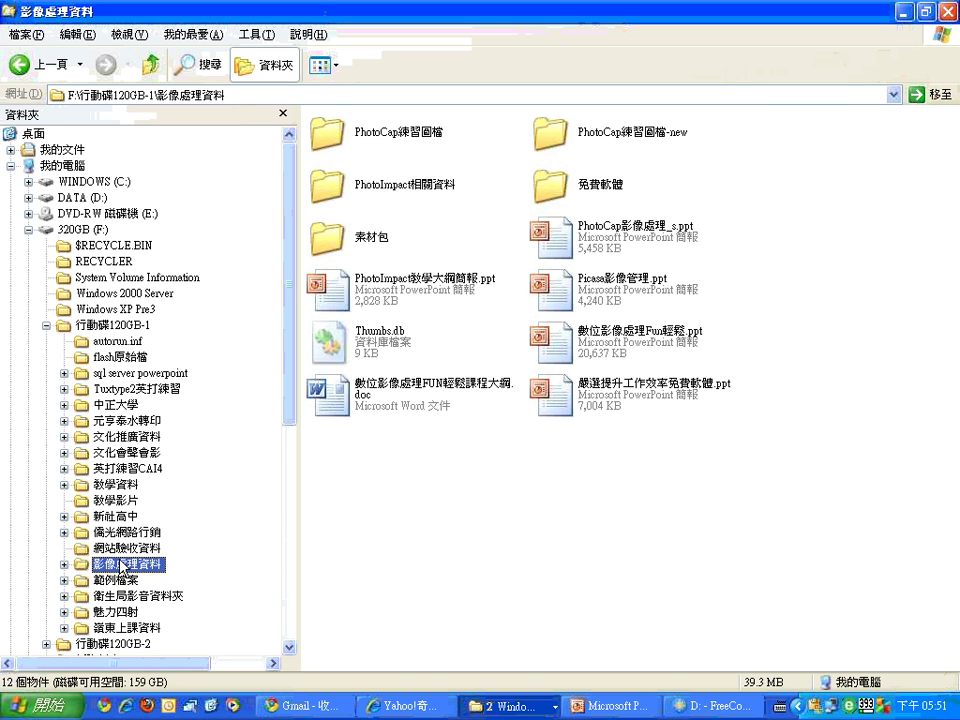
Step: Launch PhotoCap.exe from the PhotoCap501_CH_BIG5 folder under 免費軟體, 影像處理類
{"action": "double_click", "coordinate": [565, 188]}
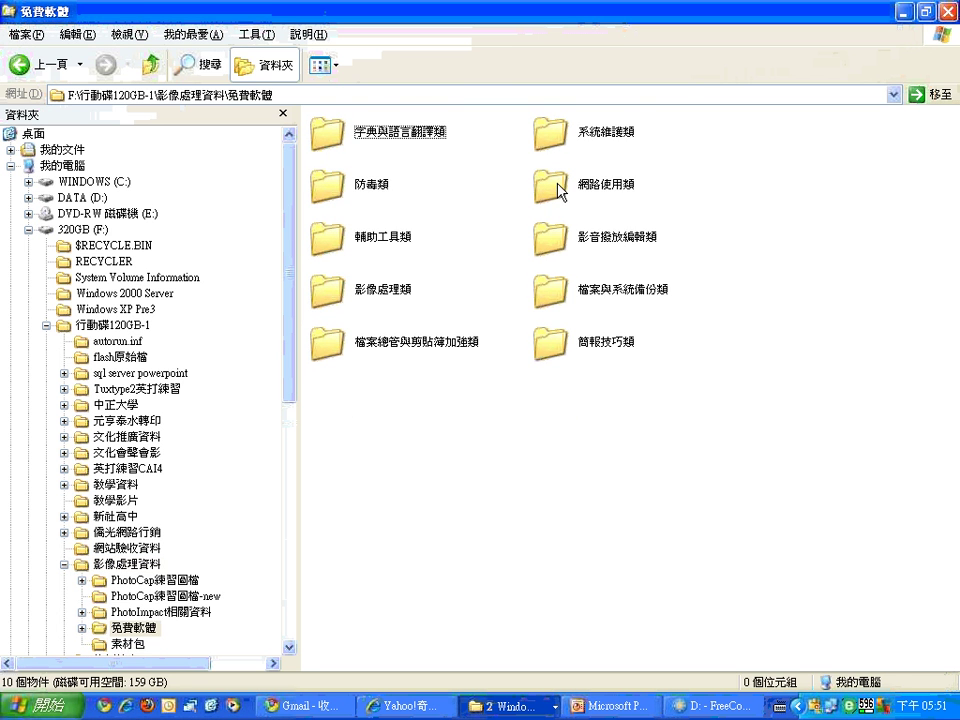
{"action": "double_click", "coordinate": [350, 292]}
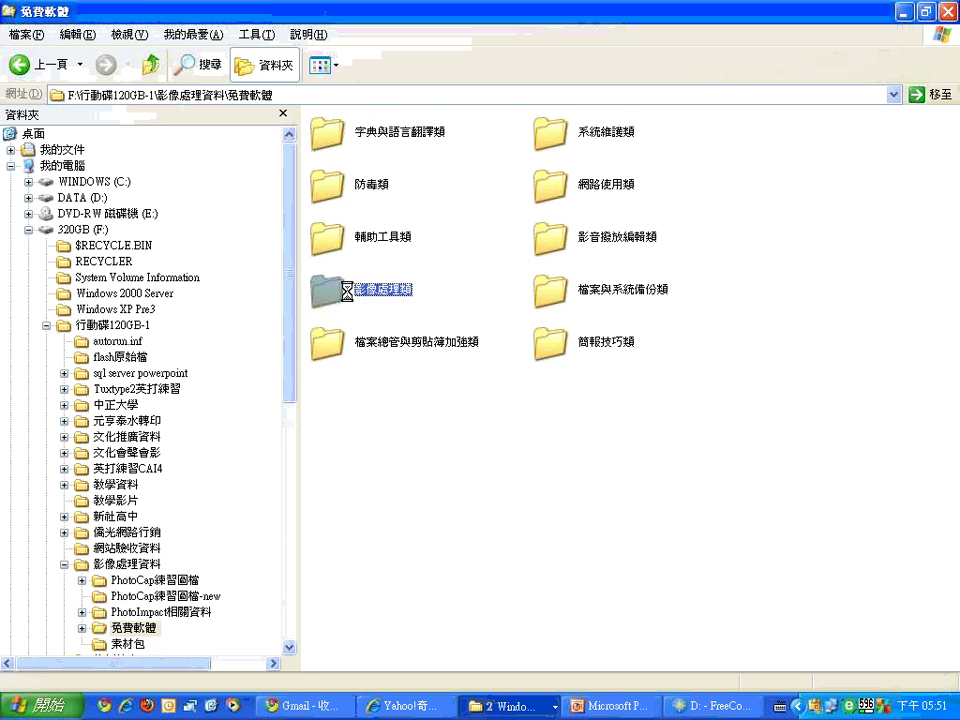
{"action": "double_click", "coordinate": [397, 133]}
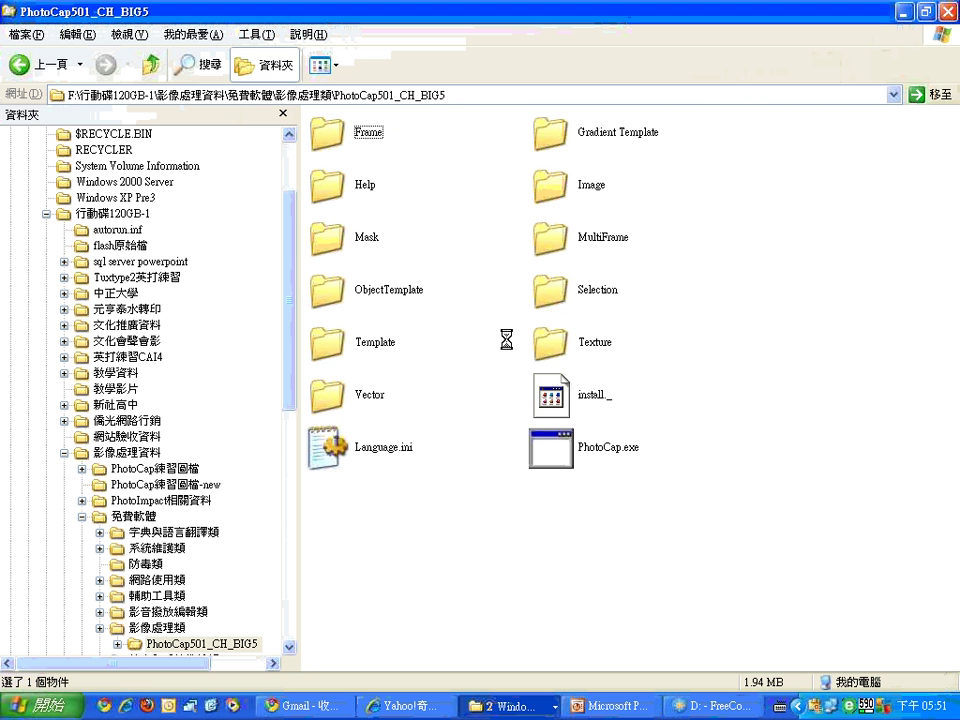
{"action": "double_click", "coordinate": [562, 458]}
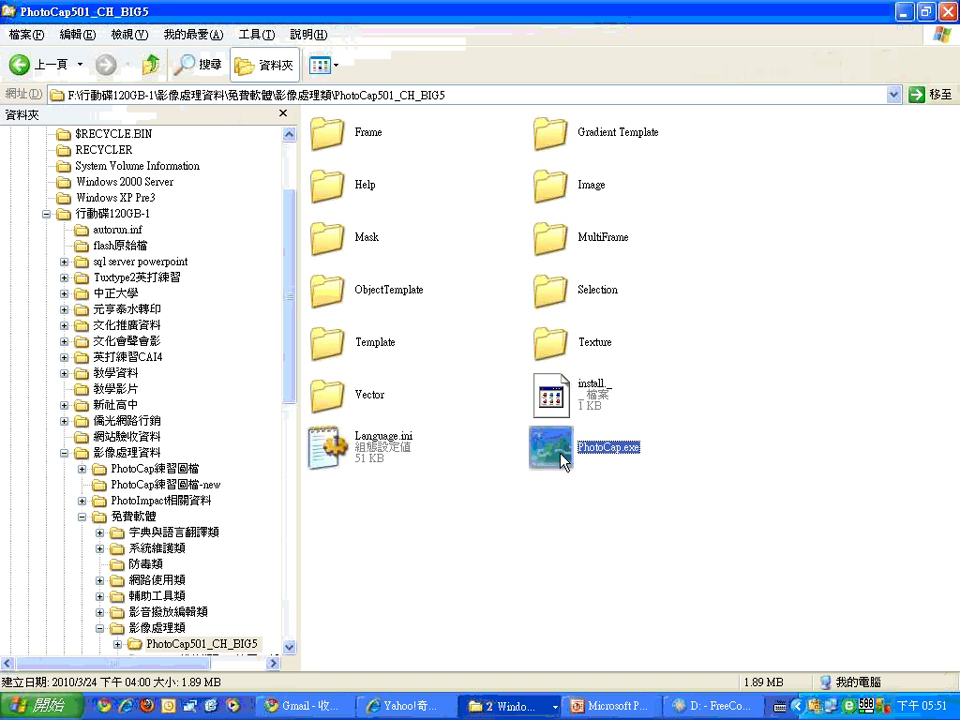
Step: Return to the 影像處理資料 folder and open the presentation 數位影像處理Fun輕鬆.ppt in PowerPoint
{"action": "left_click_drag", "start_coordinate": [557, 466], "coordinate": [139, 452]}
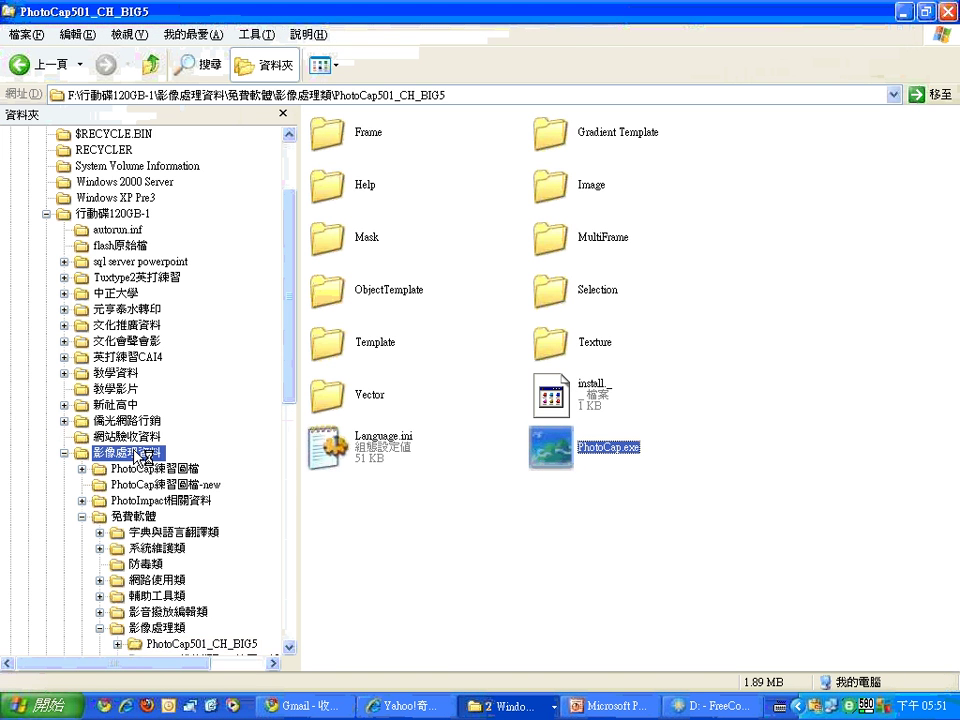
{"action": "left_click", "coordinate": [141, 456]}
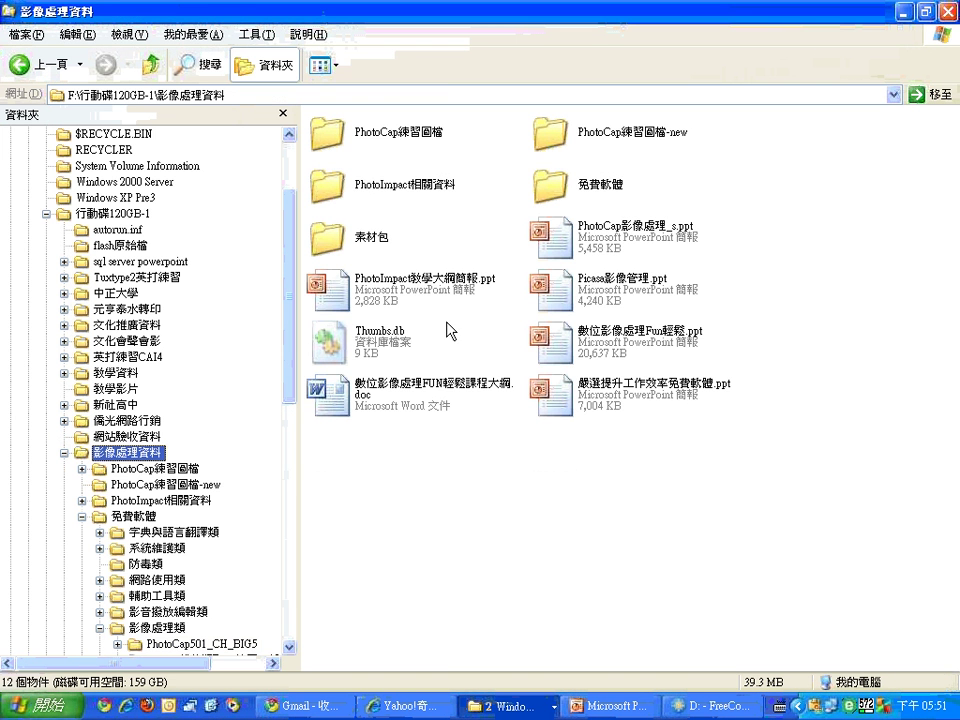
{"action": "left_click", "coordinate": [562, 238]}
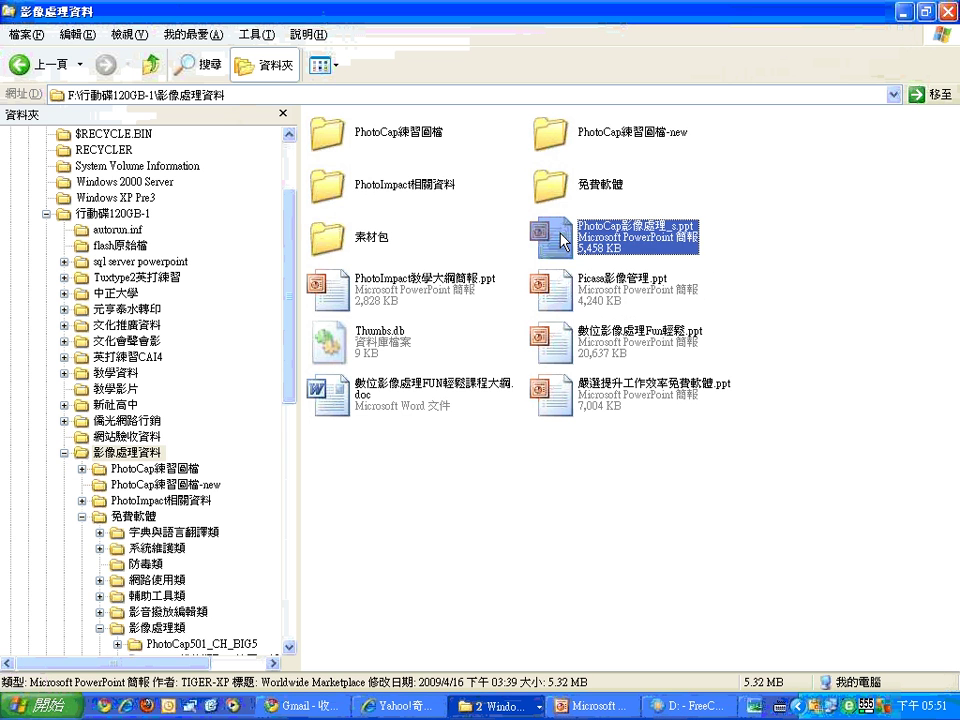
{"action": "left_click", "coordinate": [577, 359]}
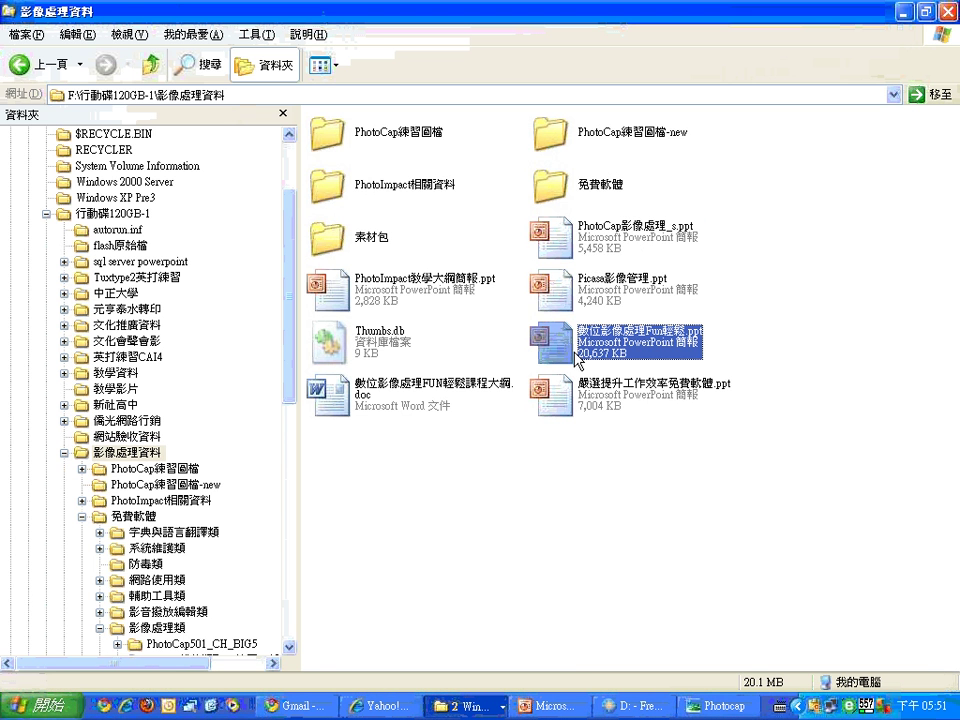
{"action": "right_click", "coordinate": [548, 705]}
{"action": "left_click", "coordinate": [565, 695]}
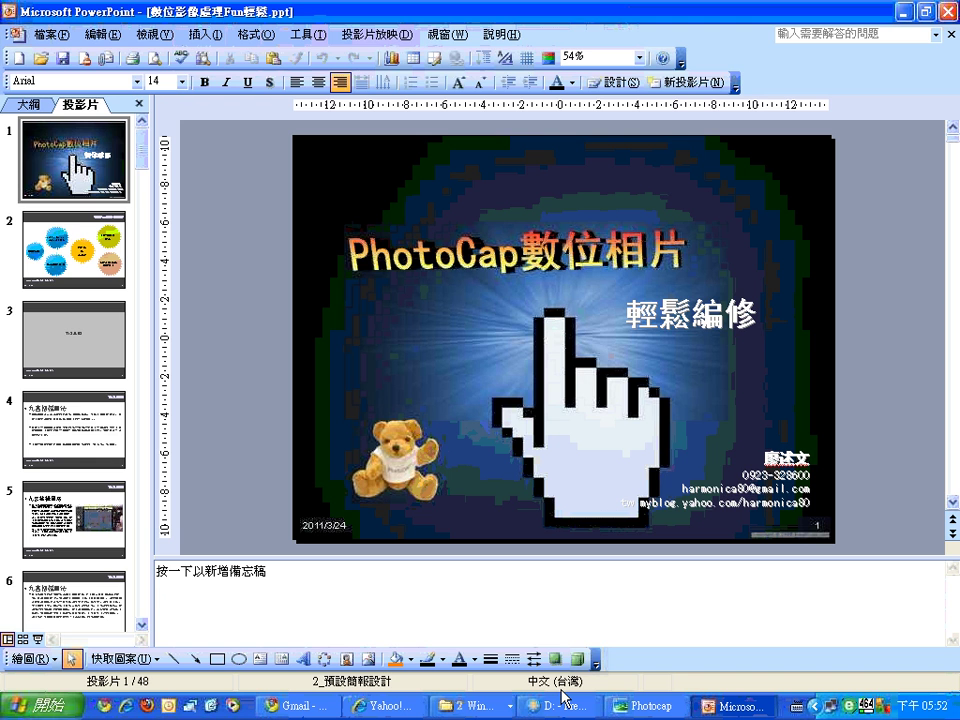
Step: Run the slide show from the first slide to view the 簡報大綱概要說明 outline slide, then end the show
{"action": "key", "text": "F5"}
{"action": "key", "text": "space"}
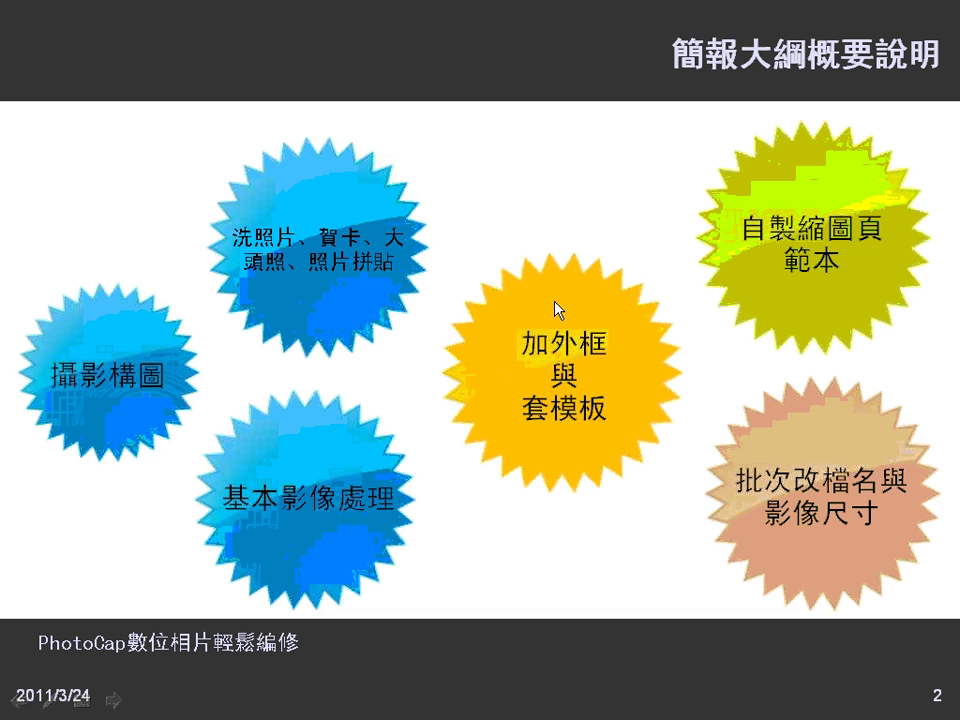
{"action": "key", "text": "alt+Tab"}
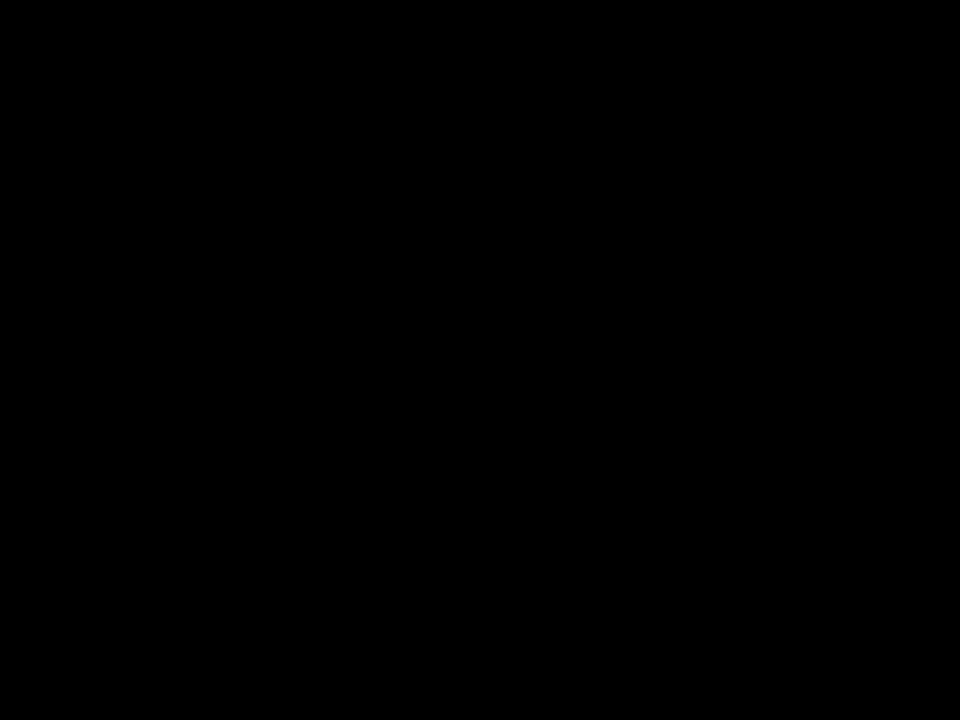
{"action": "key", "text": "Escape"}
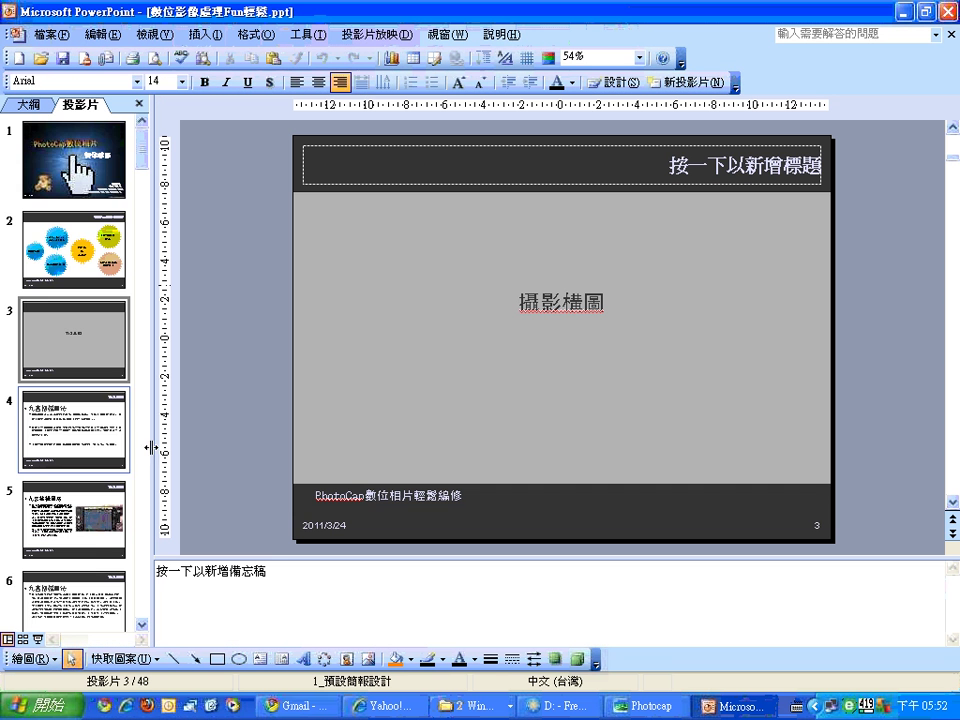
Step: Go to slide 18, 相片編修：暗部補光, present it full screen, and draw a red check mark above the person in the small dark photo
{"action": "scroll", "coordinate": [148, 485], "scroll_direction": "down", "scroll_amount": 2}
{"action": "scroll", "coordinate": [148, 485], "scroll_direction": "down", "scroll_amount": 4}
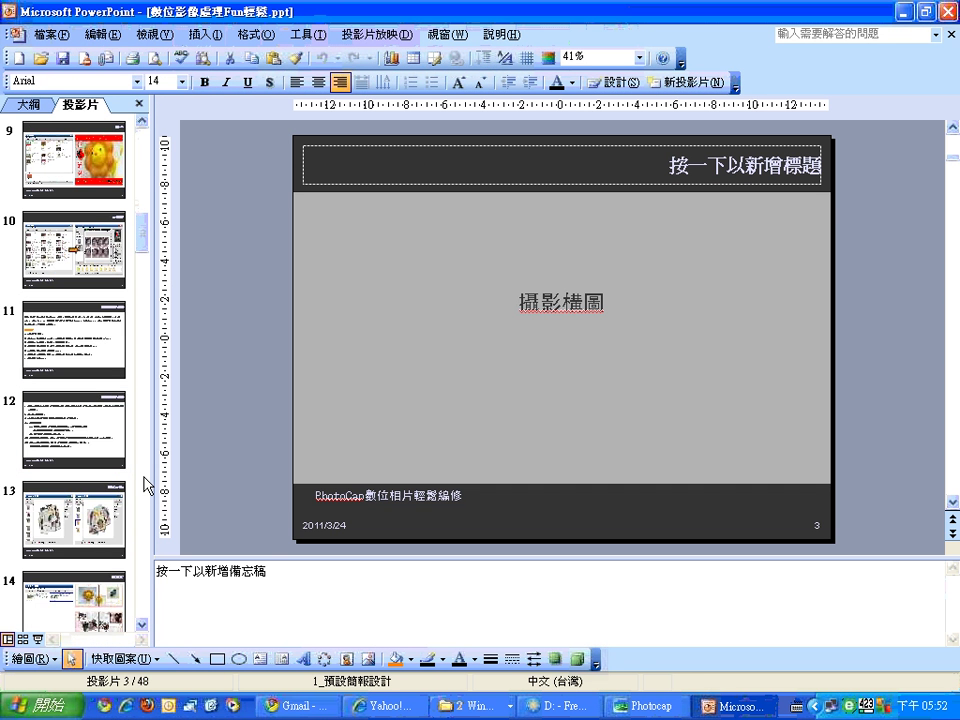
{"action": "left_click", "coordinate": [89, 341]}
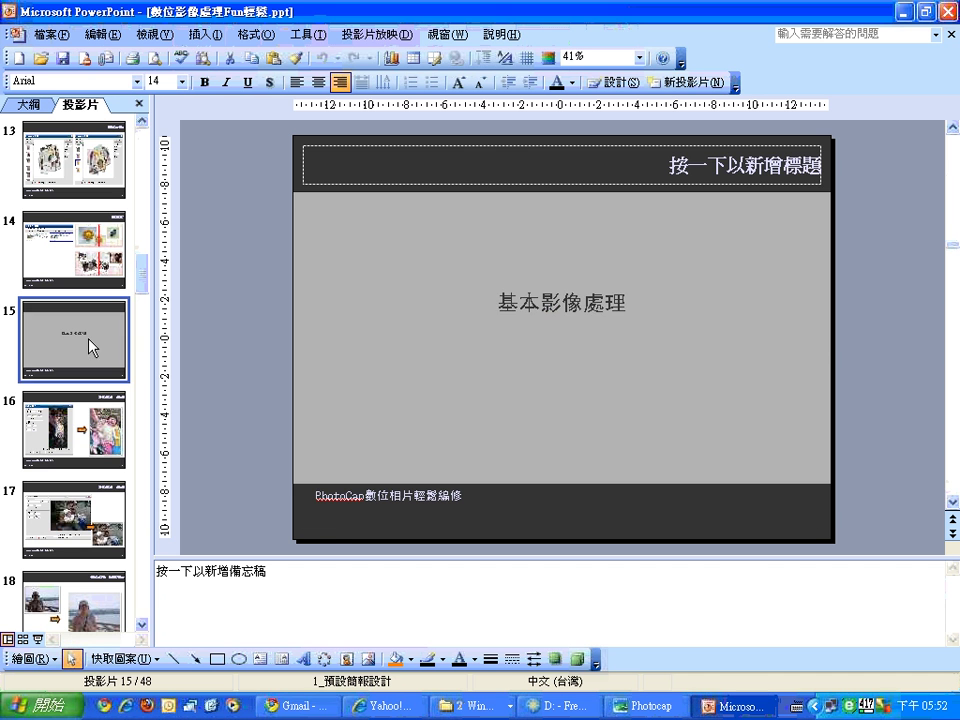
{"action": "left_click", "coordinate": [97, 414]}
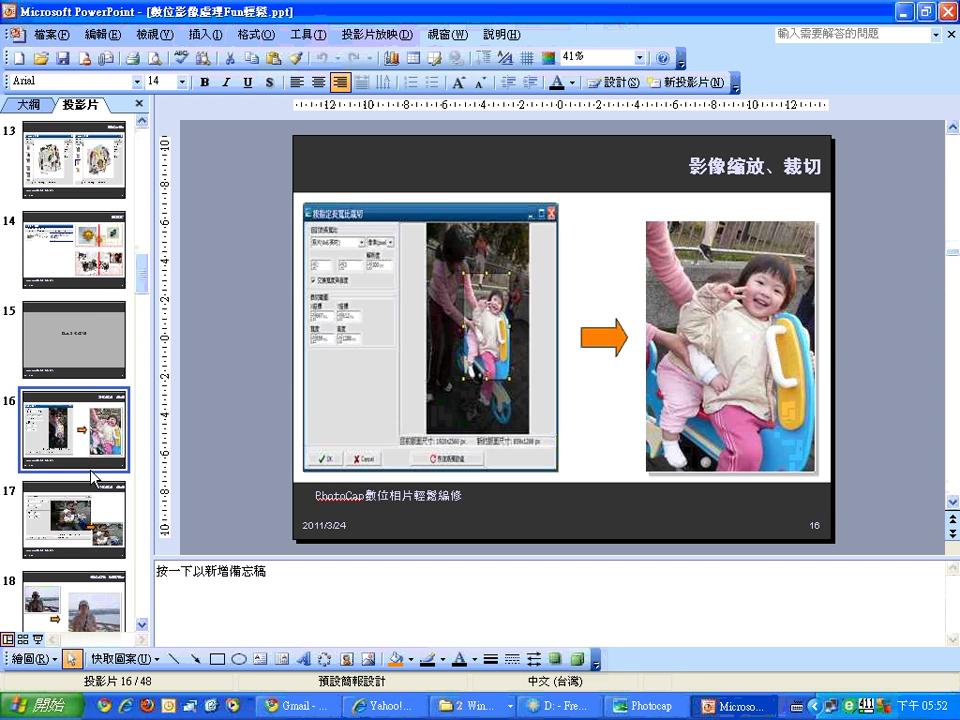
{"action": "left_click", "coordinate": [90, 520]}
{"action": "left_click", "coordinate": [92, 612]}
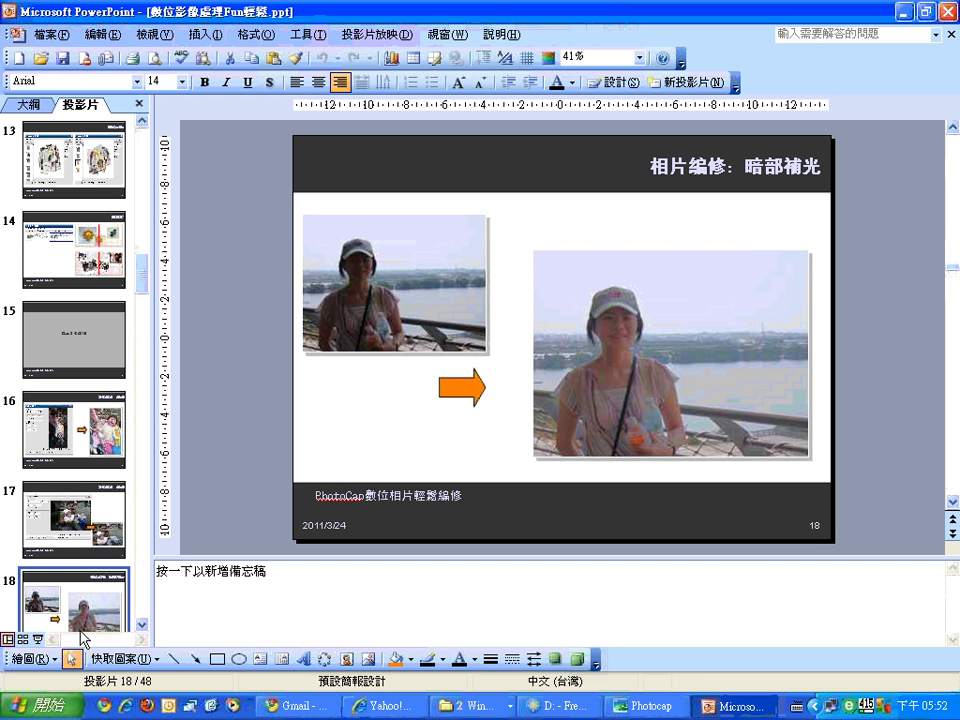
{"action": "key", "text": "shift+F5"}
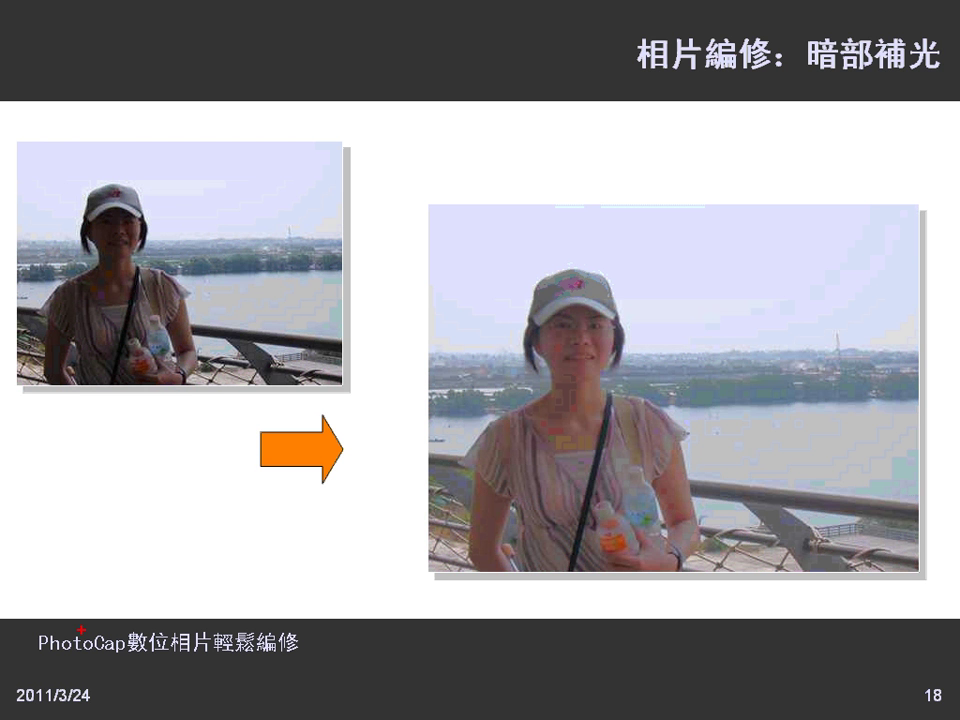
{"action": "left_click_drag", "start_coordinate": [94, 151], "coordinate": [166, 95]}
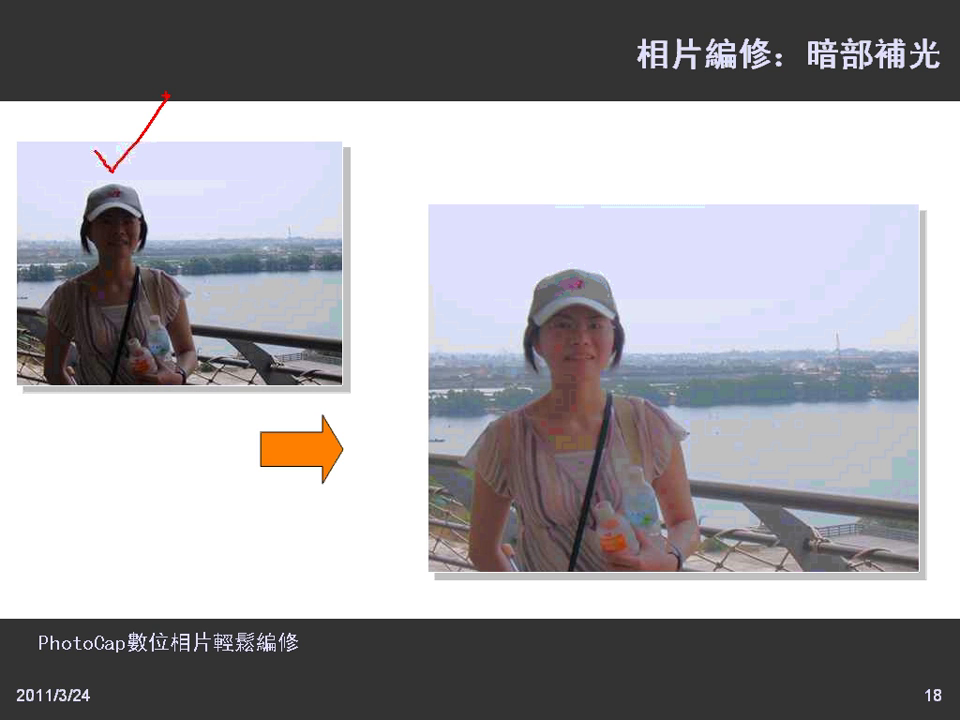
Step: Switch from the slide show to the PhotoCap window
{"action": "key", "text": "alt+Tab"}
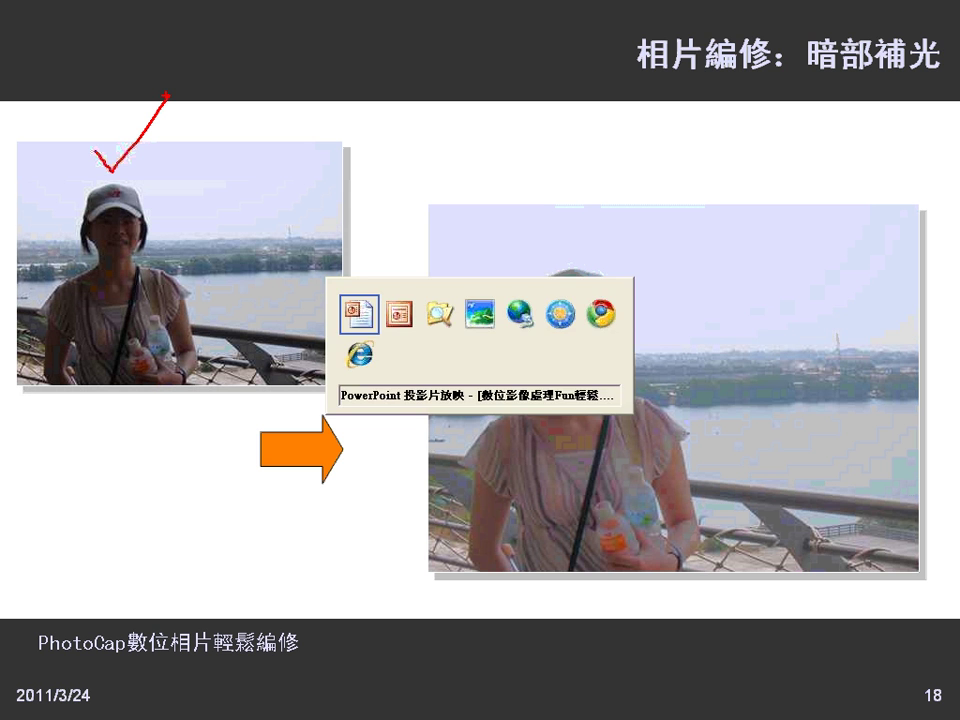
{"action": "key", "text": "alt+Tab"}
{"action": "key", "text": "alt+Tab"}
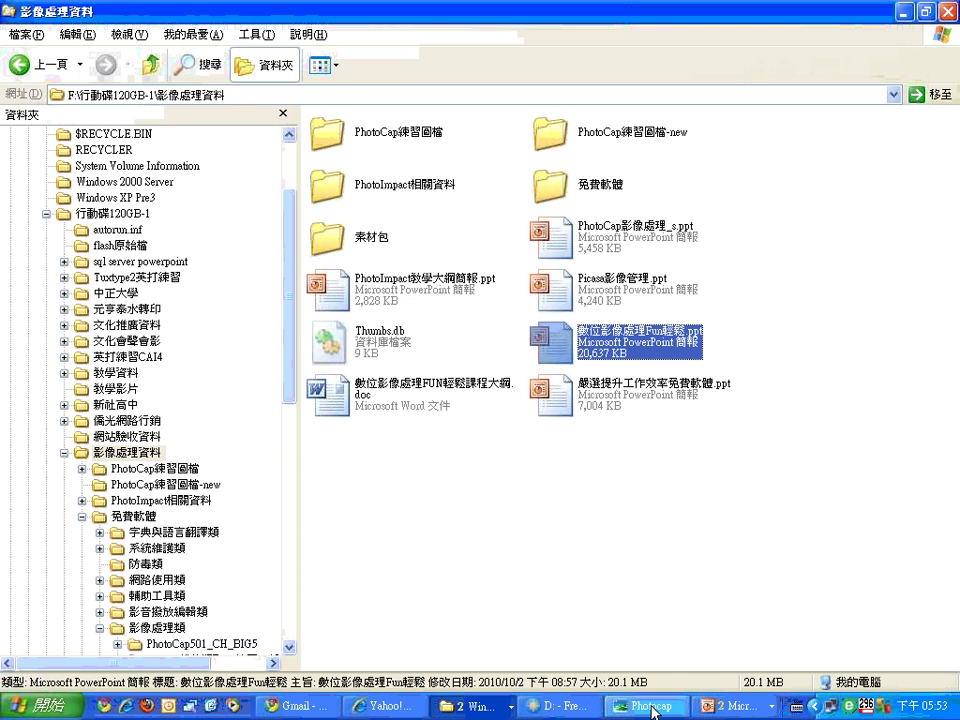
{"action": "left_click", "coordinate": [650, 706]}
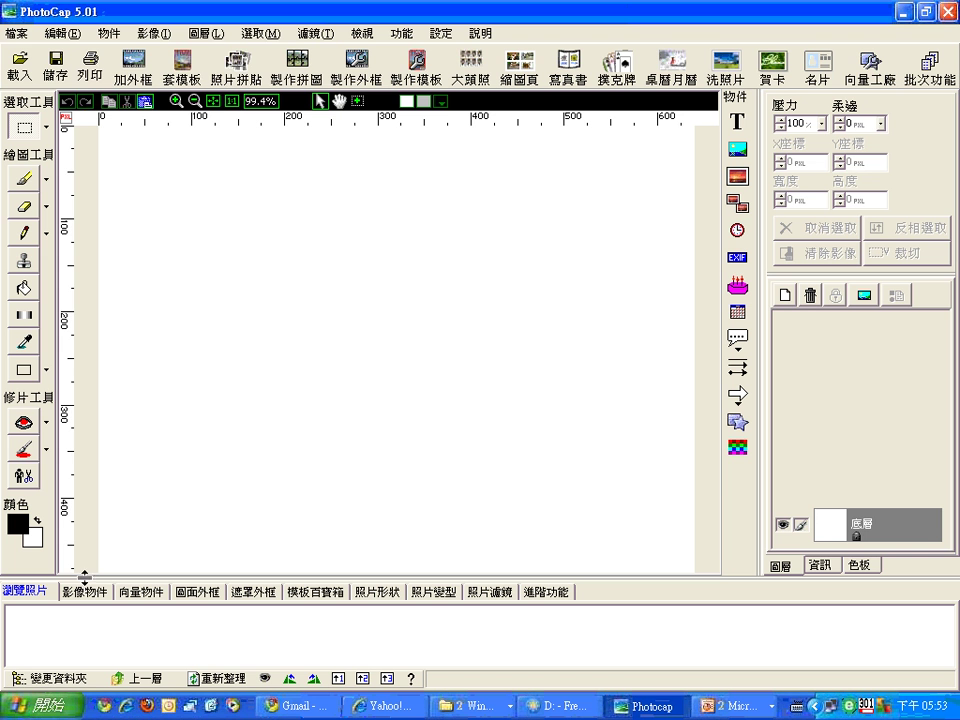
Step: Change the photo browser's folder to PhotoCap練習圖檔 under F:, 行動碟120GB-1, 影像處理資料
{"action": "left_click", "coordinate": [85, 640]}
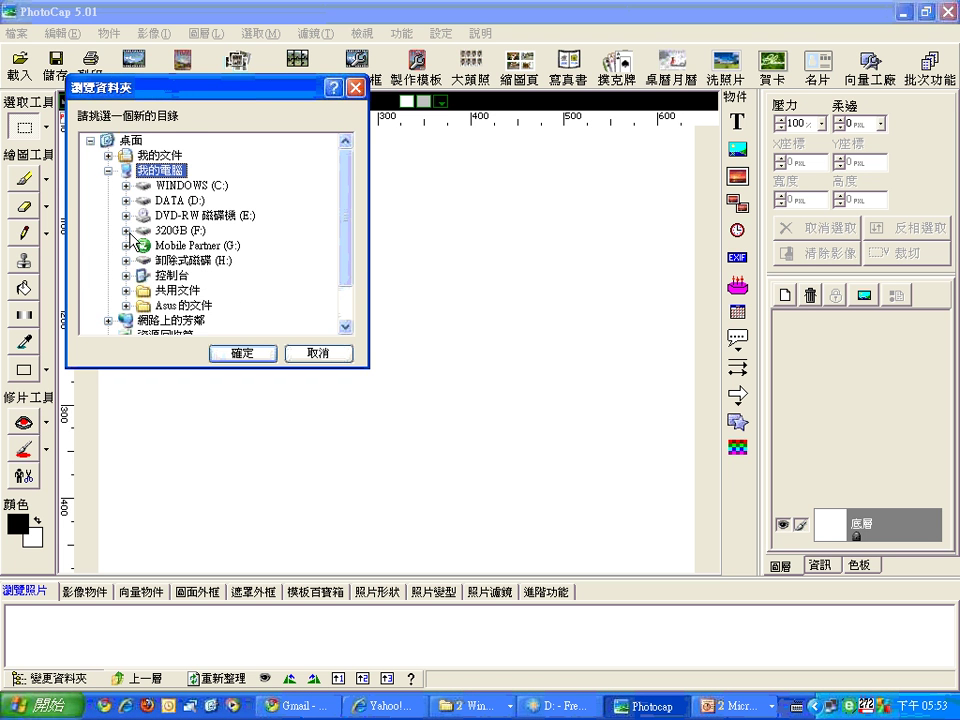
{"action": "left_click", "coordinate": [126, 231]}
{"action": "left_click", "coordinate": [143, 260]}
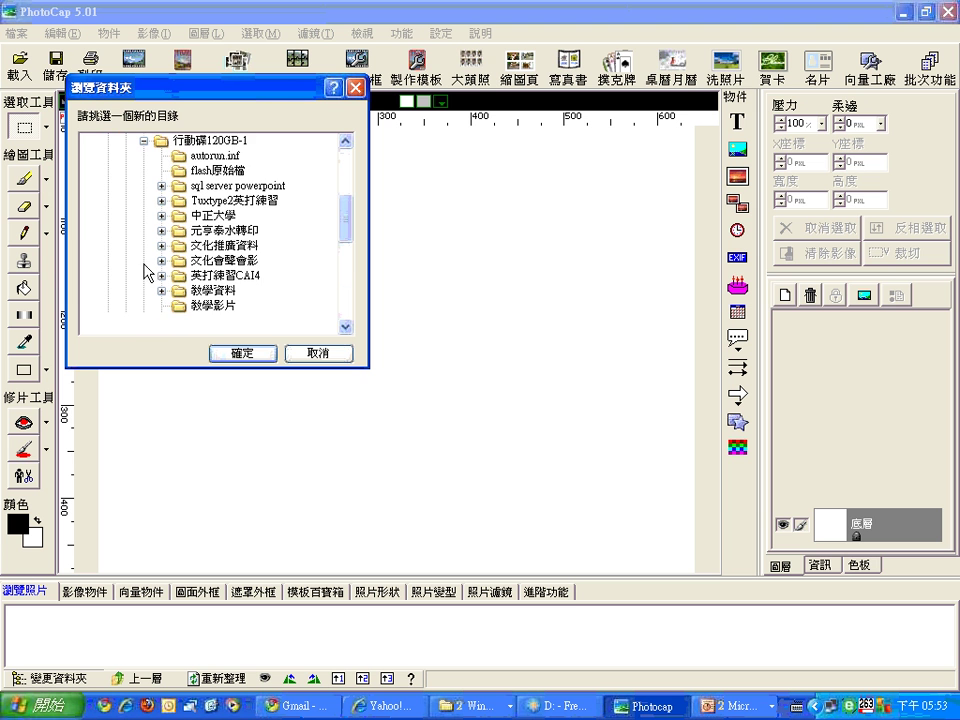
{"action": "scroll", "coordinate": [349, 240], "scroll_direction": "down", "scroll_amount": 3}
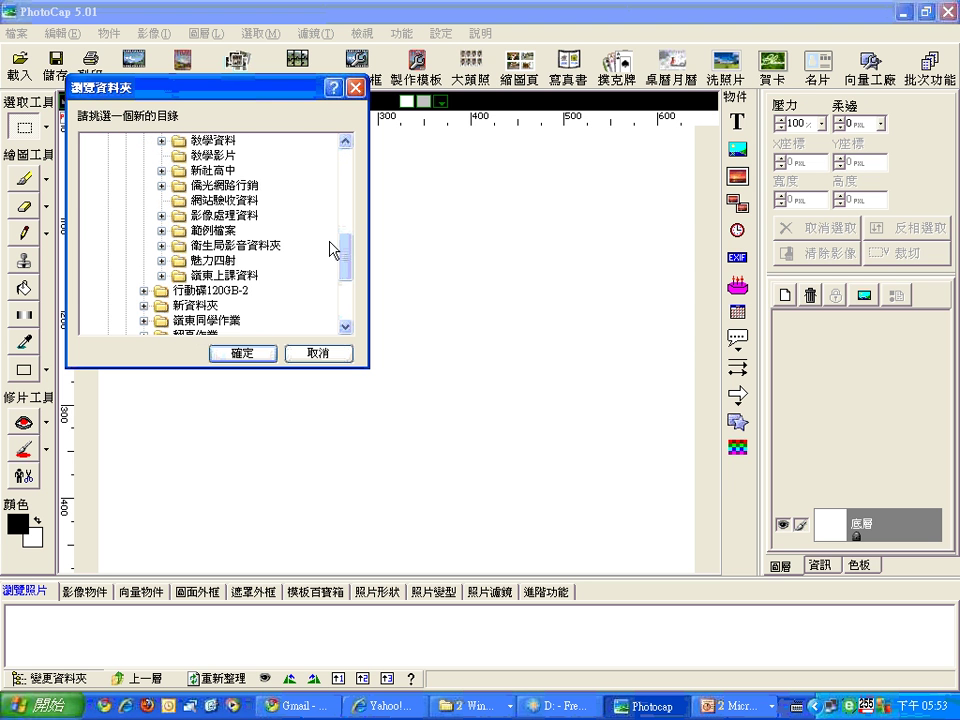
{"action": "left_click", "coordinate": [161, 215]}
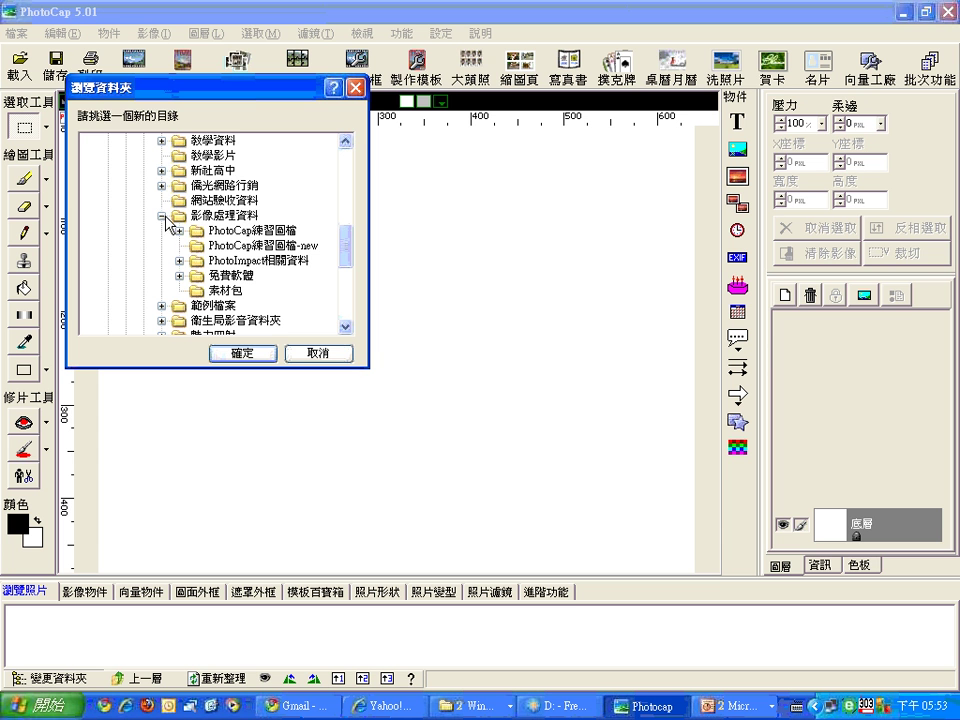
{"action": "left_click", "coordinate": [245, 231]}
{"action": "left_click", "coordinate": [242, 353]}
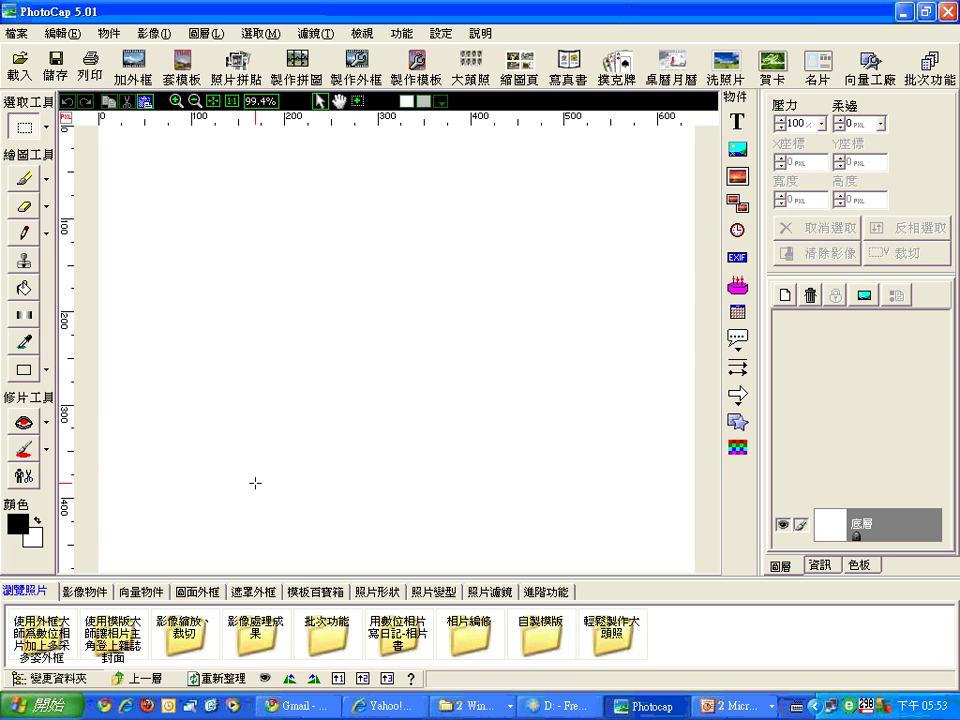
Step: Load the backlit photo 關山日照.jpg from the 相片編修 subfolder onto the canvas and reduce the thumbnail strip to one row
{"action": "left_click", "coordinate": [478, 598]}
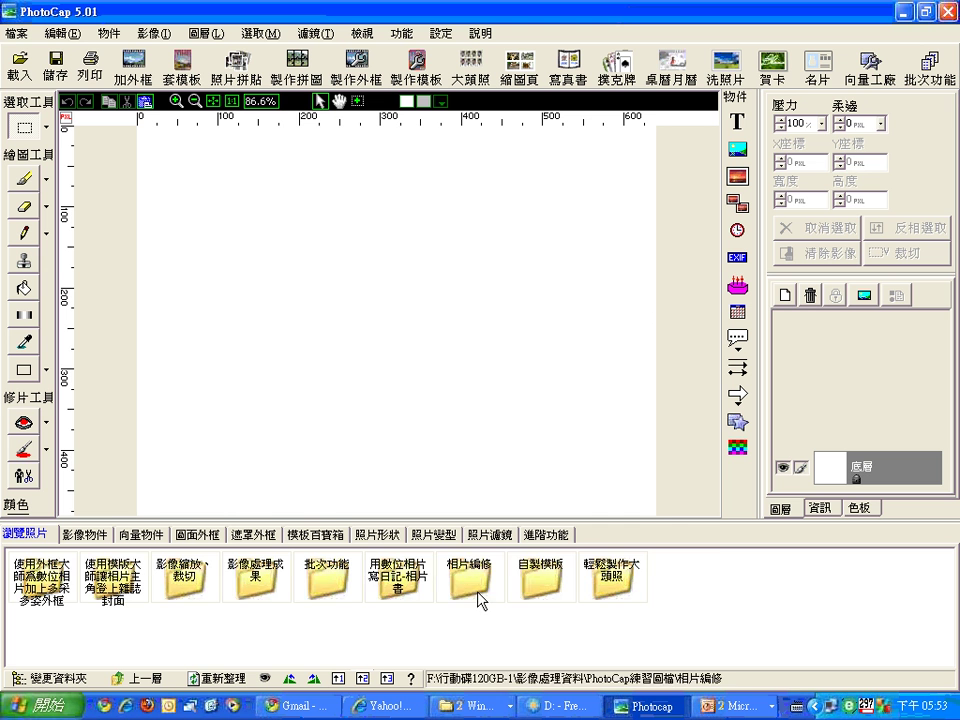
{"action": "double_click", "coordinate": [478, 598]}
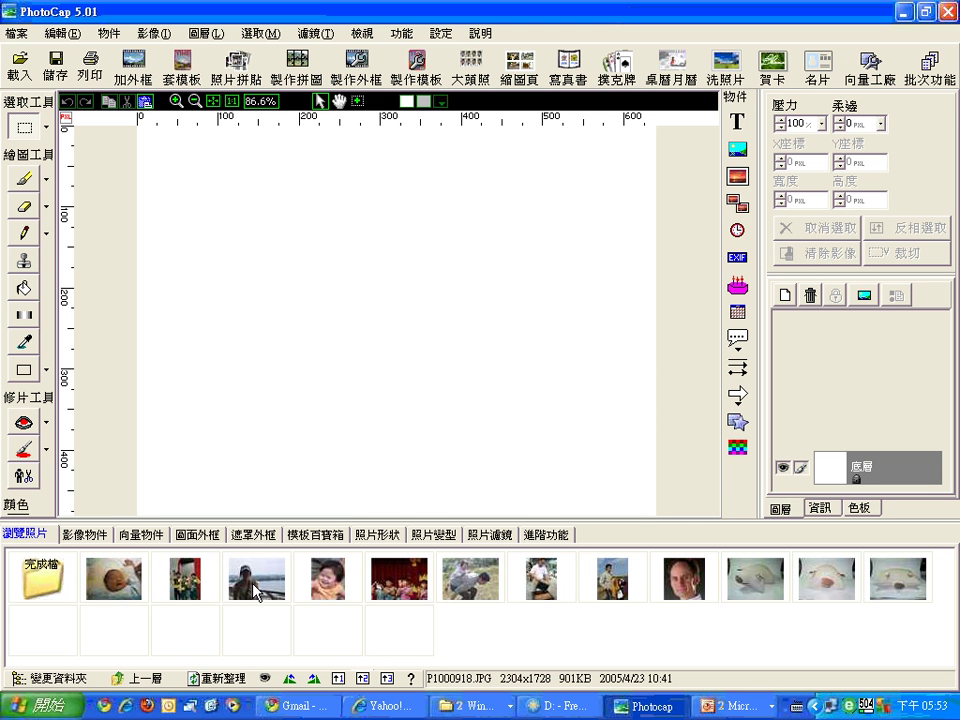
{"action": "left_click_drag", "start_coordinate": [328, 630], "coordinate": [325, 400]}
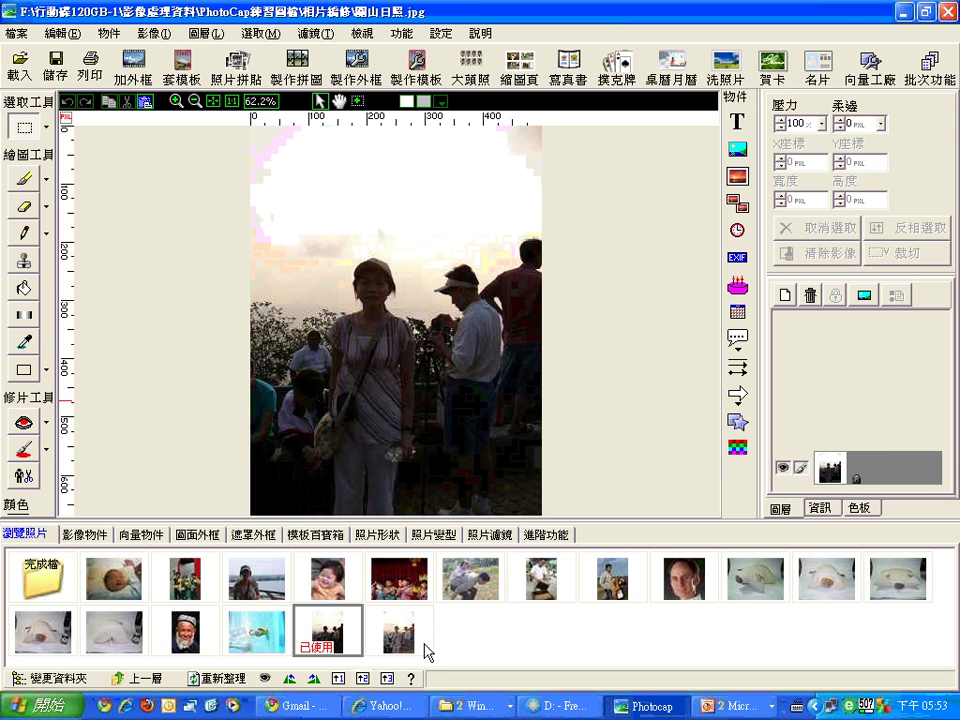
{"action": "left_click", "coordinate": [339, 679]}
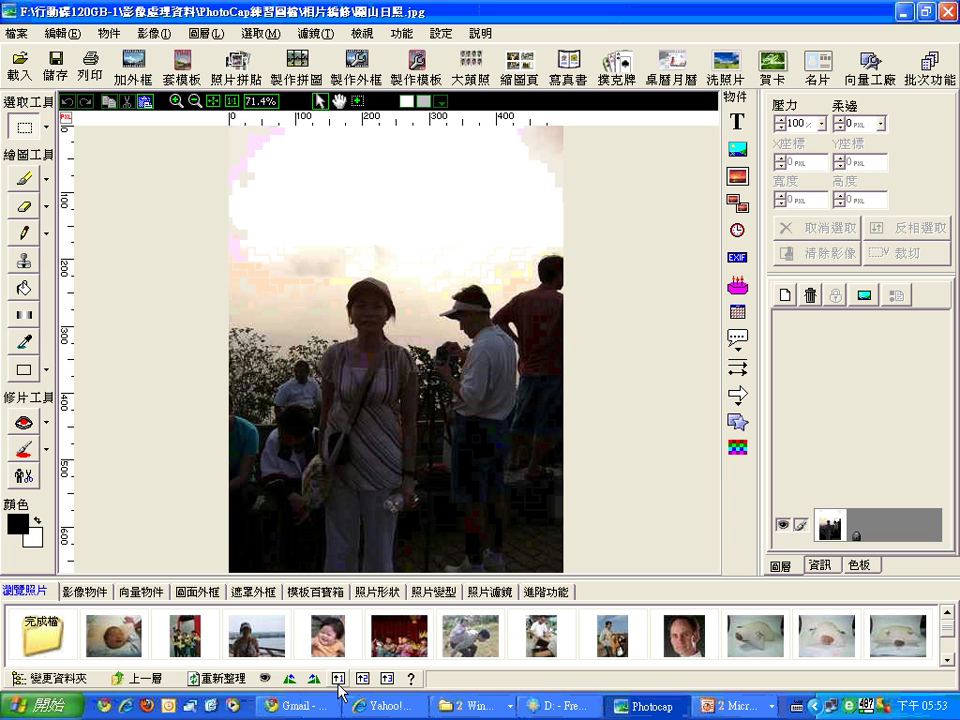
Step: Display the 相片 filter list and underline its 暗部補光 entry in red
{"action": "left_click", "coordinate": [322, 33]}
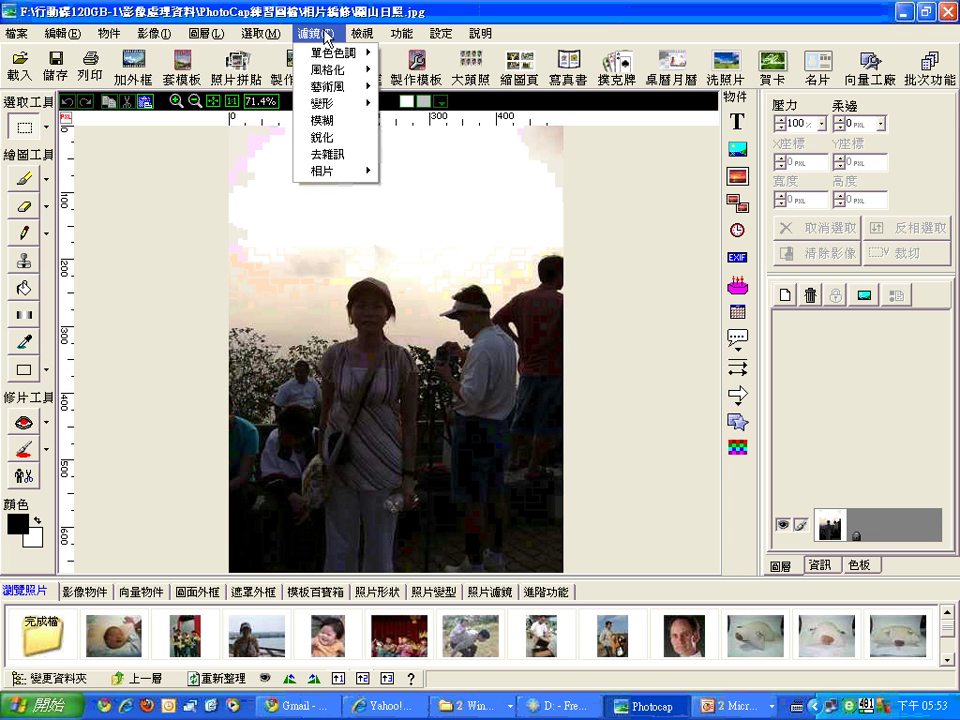
{"action": "mouse_move", "coordinate": [355, 174]}
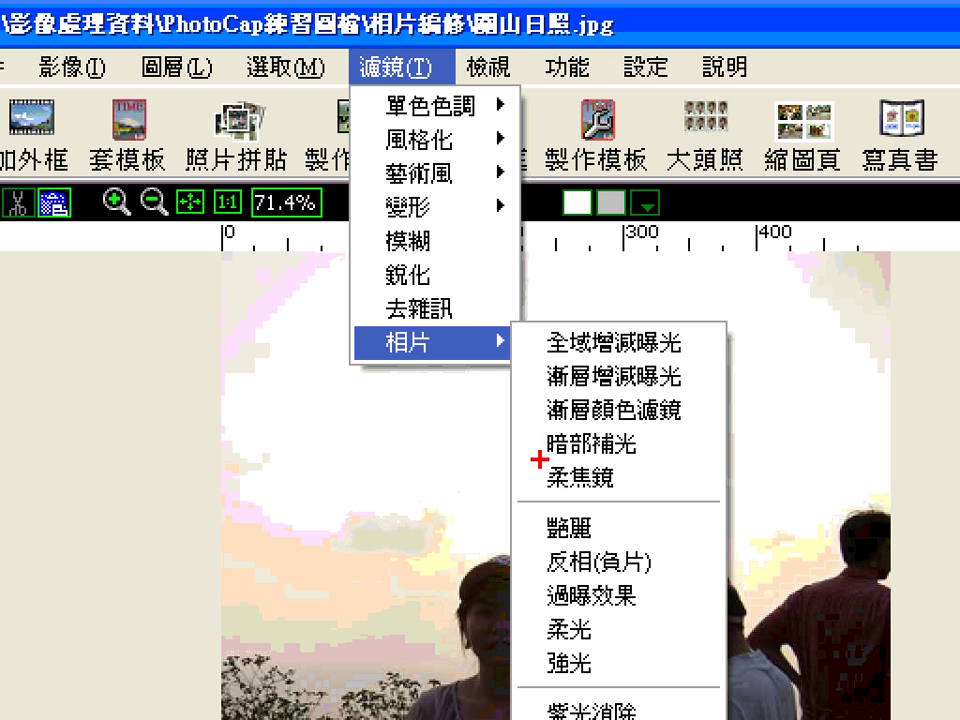
{"action": "left_click_drag", "start_coordinate": [540, 459], "coordinate": [642, 458]}
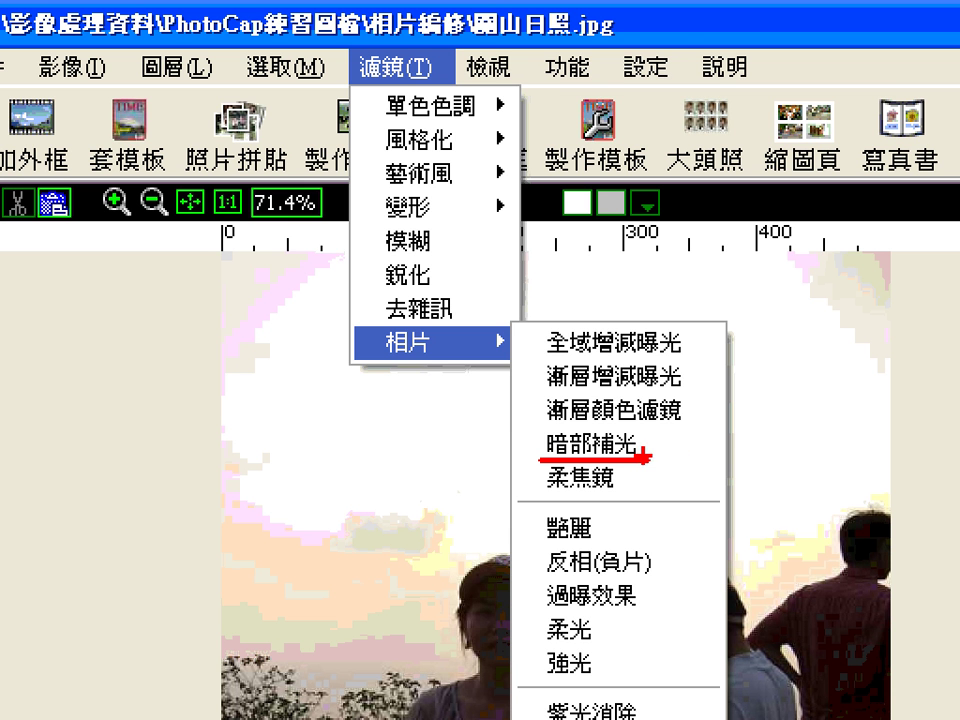
{"action": "left_click_drag", "start_coordinate": [672, 432], "coordinate": [768, 366]}
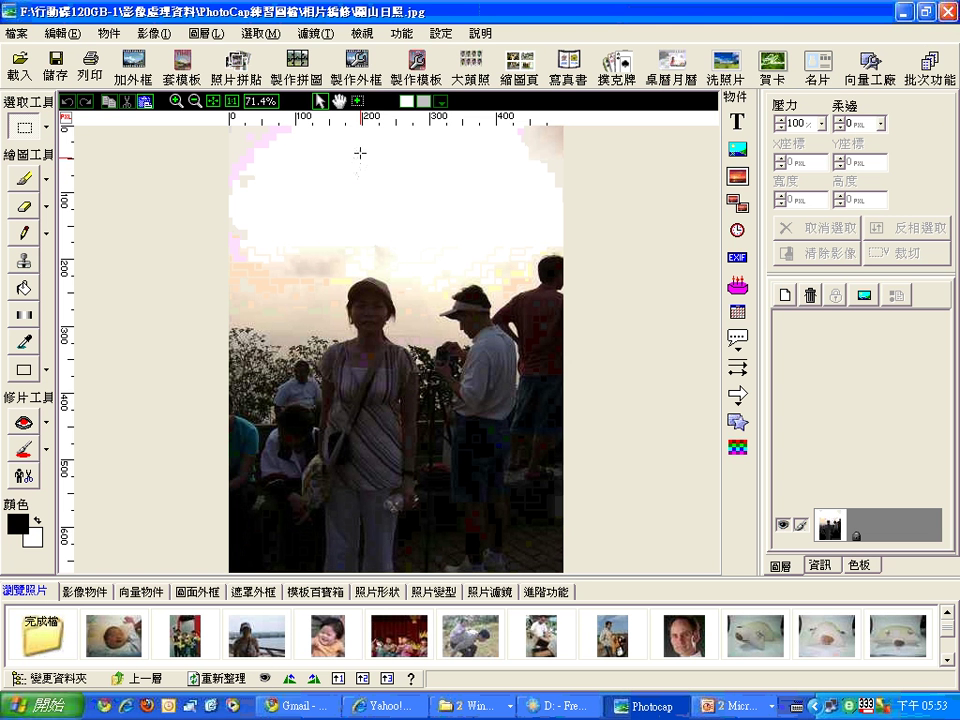
Step: Apply the 暗部補光 shadow fill-light filter to the backlit photo at 100% effect
{"action": "left_click", "coordinate": [419, 53]}
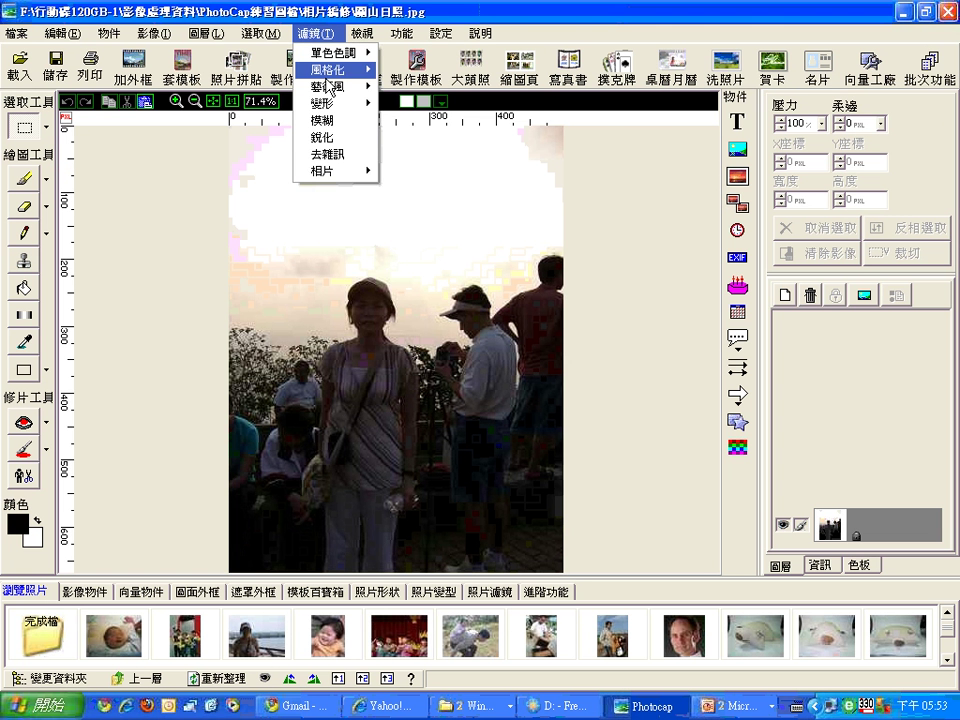
{"action": "mouse_move", "coordinate": [359, 174]}
{"action": "left_click", "coordinate": [432, 205]}
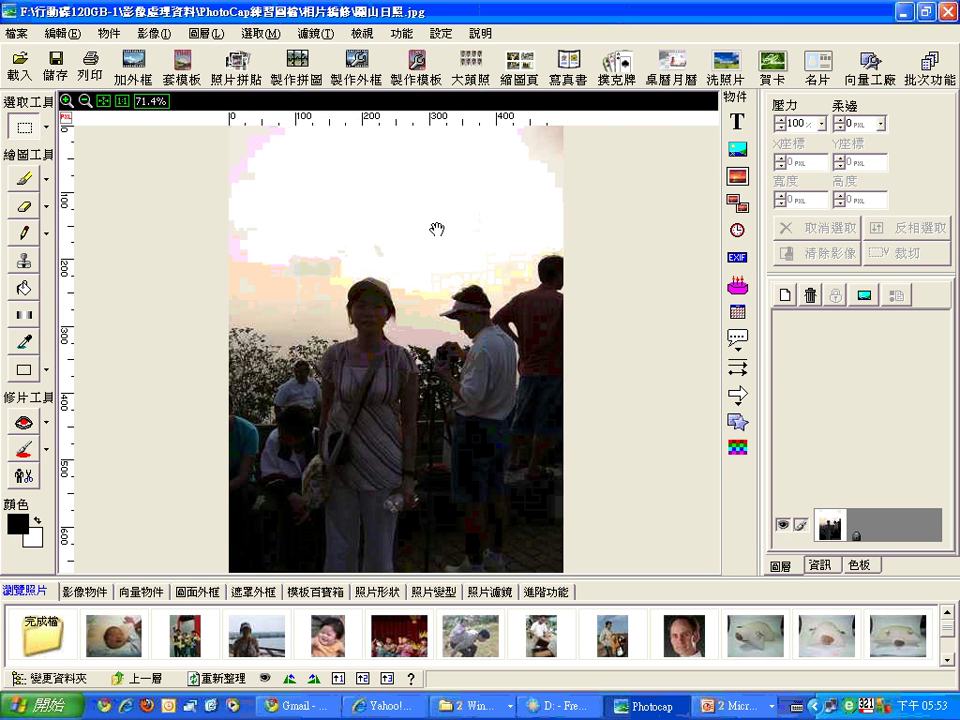
{"action": "left_click_drag", "start_coordinate": [443, 271], "coordinate": [367, 90]}
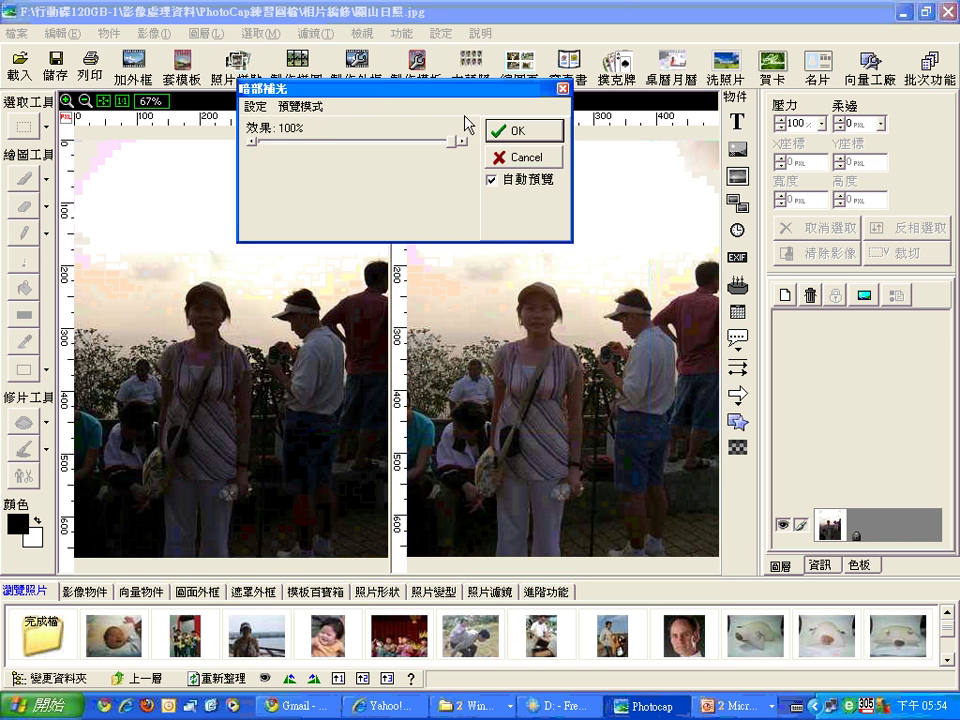
{"action": "left_click", "coordinate": [510, 134]}
Step: Apply the 暗部補光 filter a second time with its default settings to brighten the dark figures further
{"action": "left_click", "coordinate": [316, 33]}
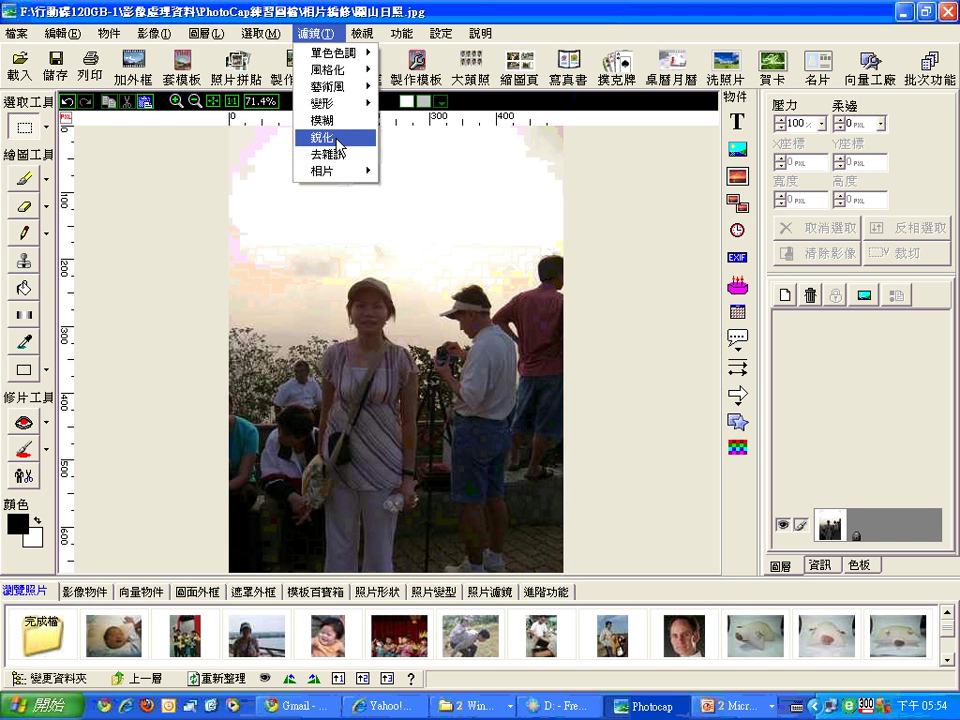
{"action": "mouse_move", "coordinate": [357, 171]}
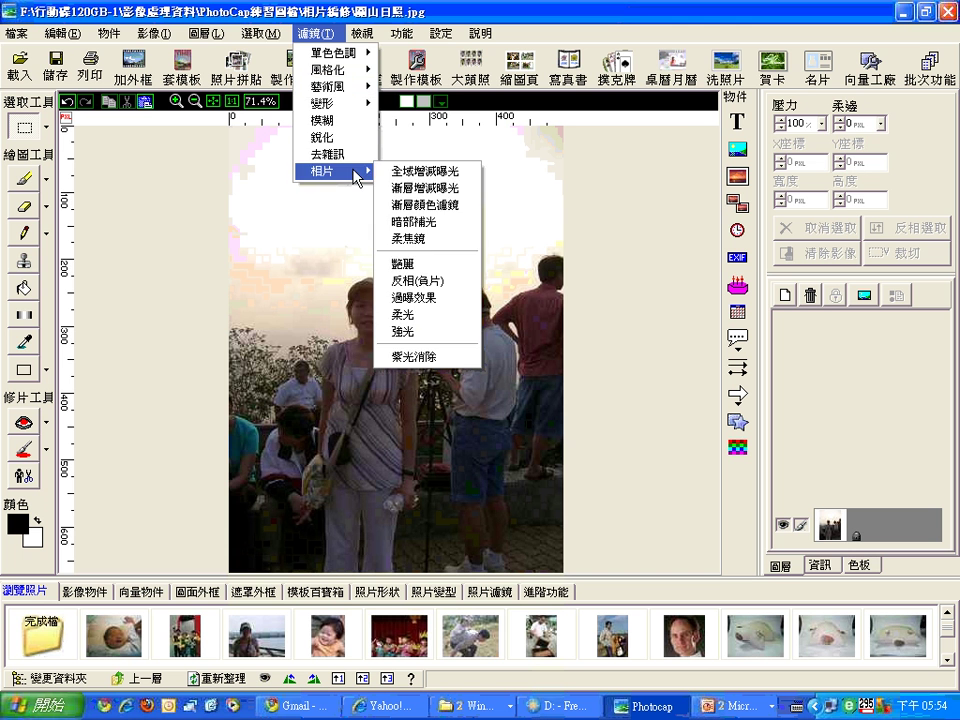
{"action": "left_click", "coordinate": [418, 220]}
{"action": "left_click", "coordinate": [510, 135]}
Step: Apply the 暗部補光 filter a third time at 100% effect
{"action": "left_click", "coordinate": [316, 33]}
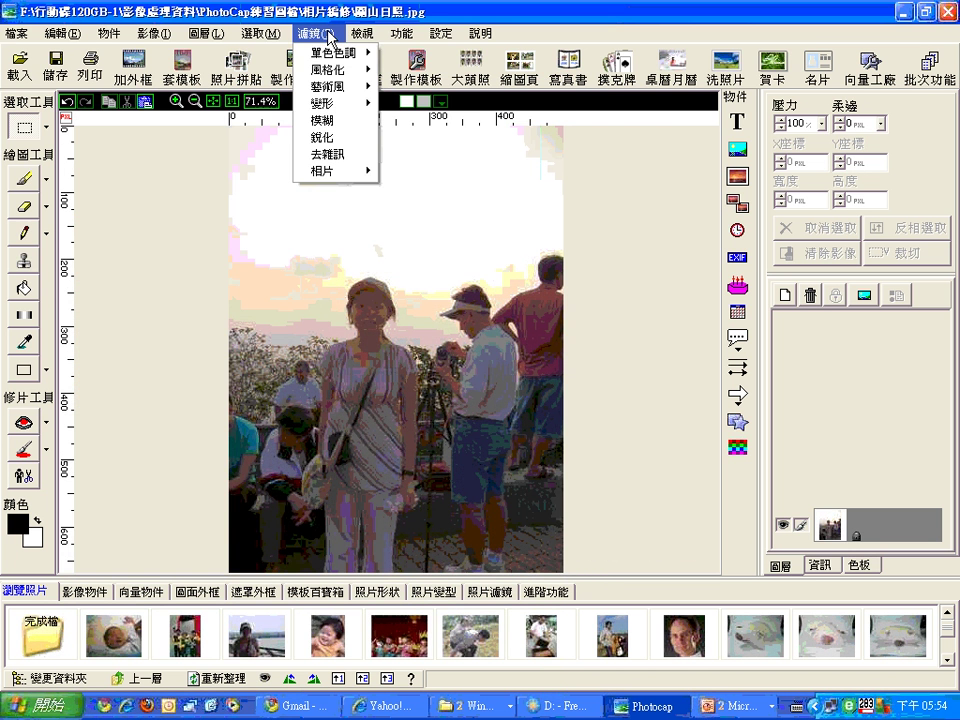
{"action": "mouse_move", "coordinate": [355, 173]}
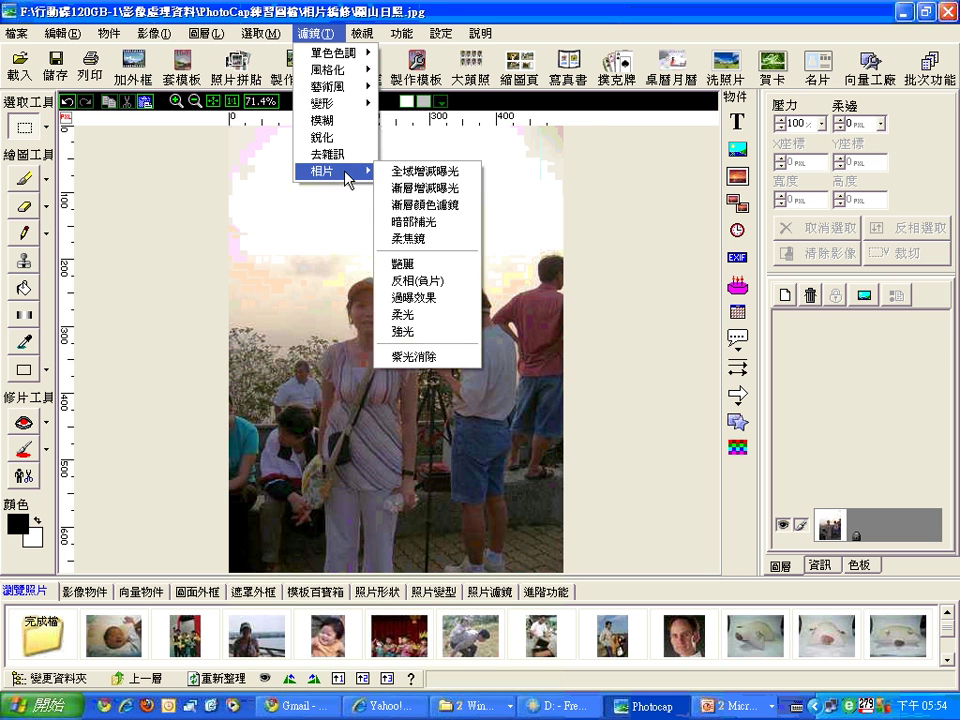
{"action": "left_click", "coordinate": [418, 220]}
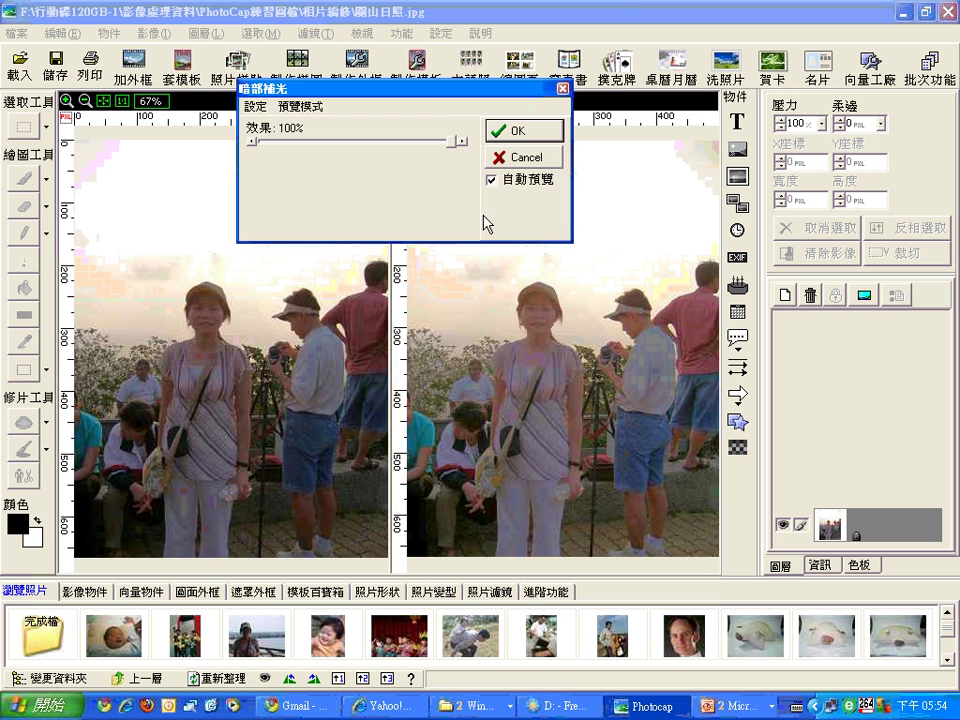
{"action": "left_click", "coordinate": [521, 133]}
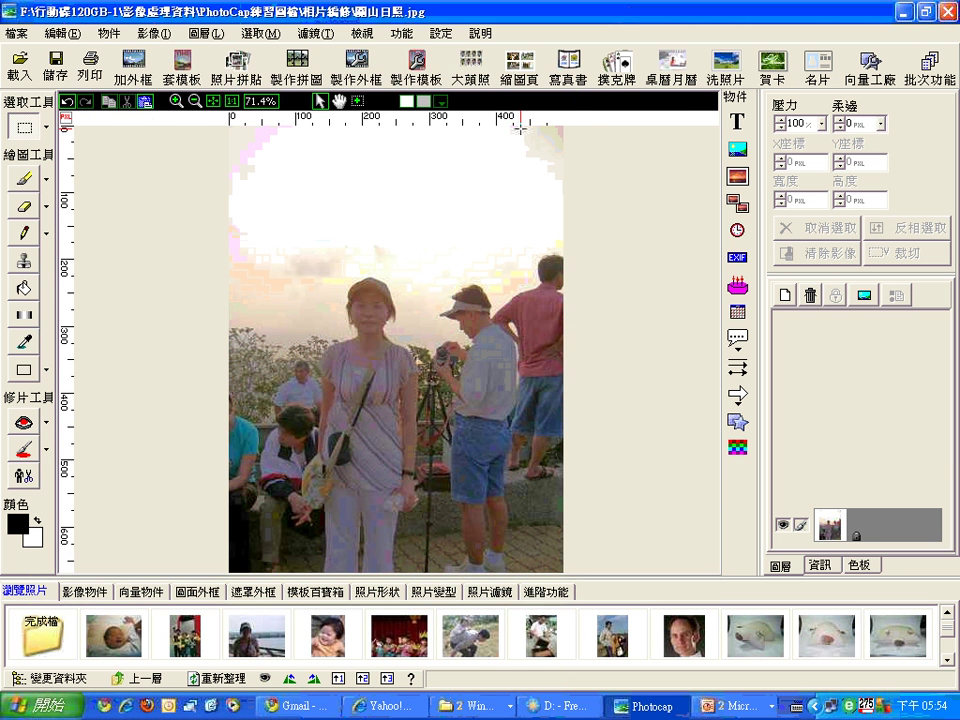
Step: Compare the photo before and after the fill light by undoing and redoing the filtering twice
{"action": "left_click", "coordinate": [68, 102]}
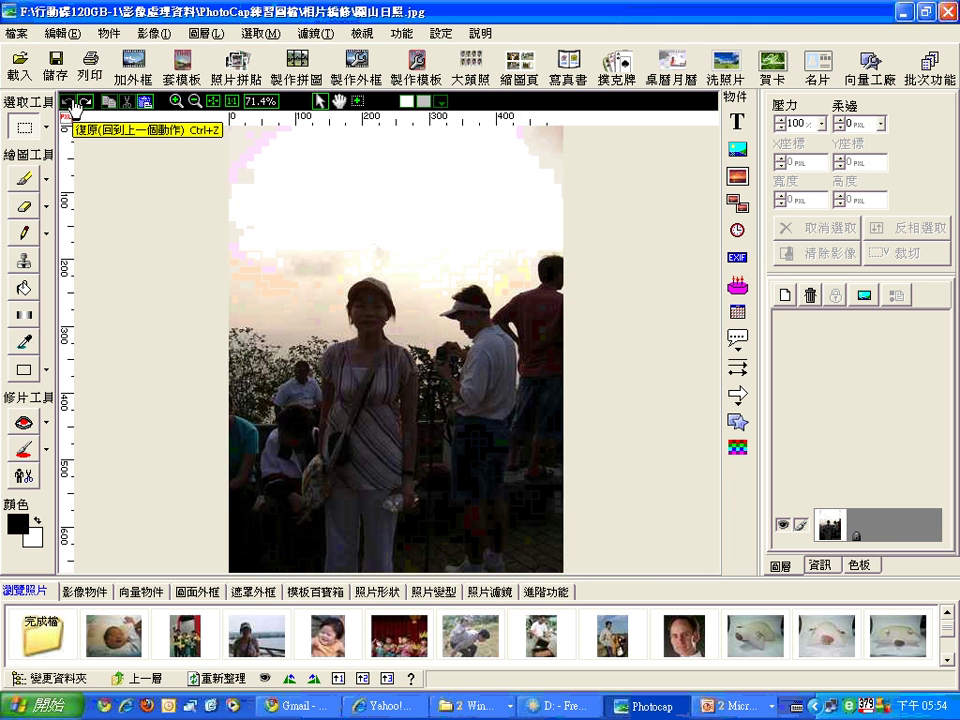
{"action": "left_click", "coordinate": [88, 102]}
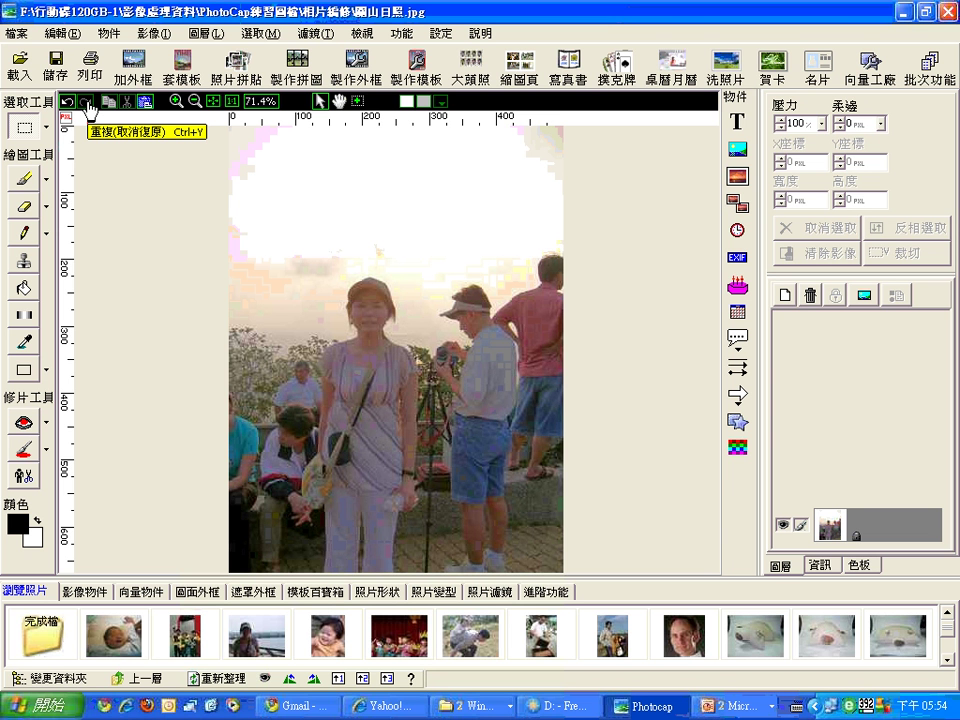
{"action": "left_click", "coordinate": [86, 104]}
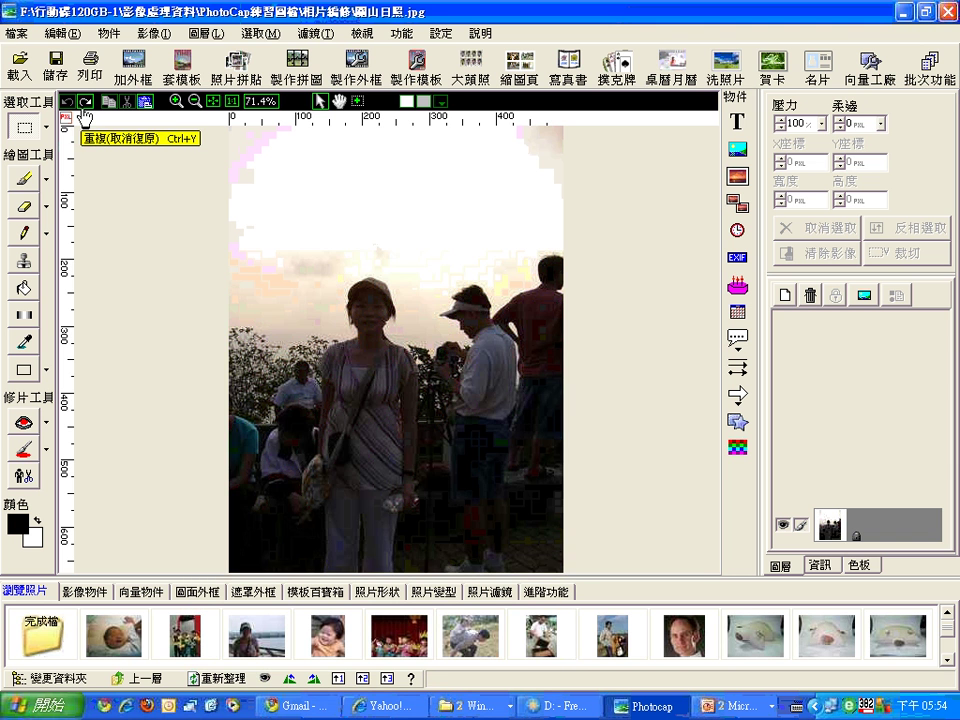
{"action": "left_click", "coordinate": [86, 105]}
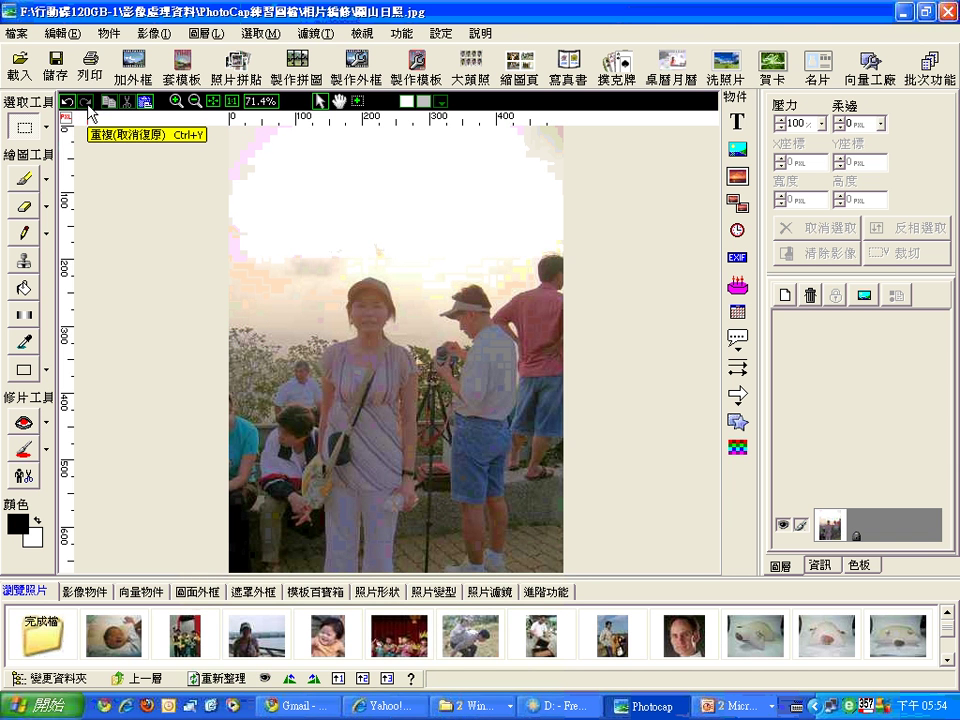
Step: Switch to the PowerPoint slide show of 數位影像處理Fun輕鬆.ppt and show slide 19, 整體影像曝光過度與曝光不足
{"action": "left_click", "coordinate": [735, 705]}
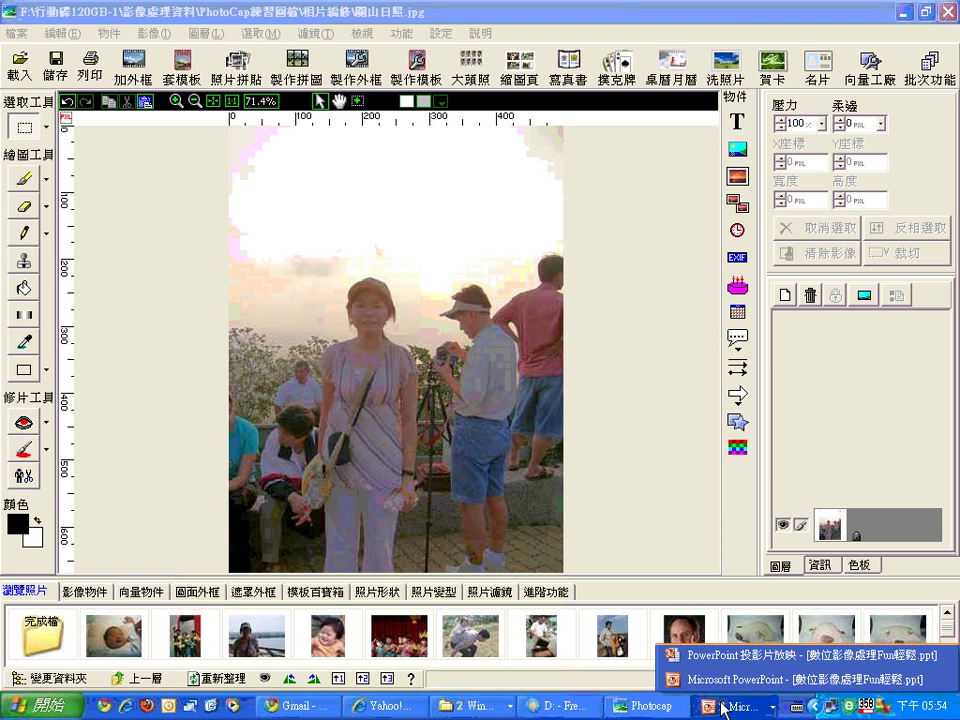
{"action": "left_click", "coordinate": [725, 664]}
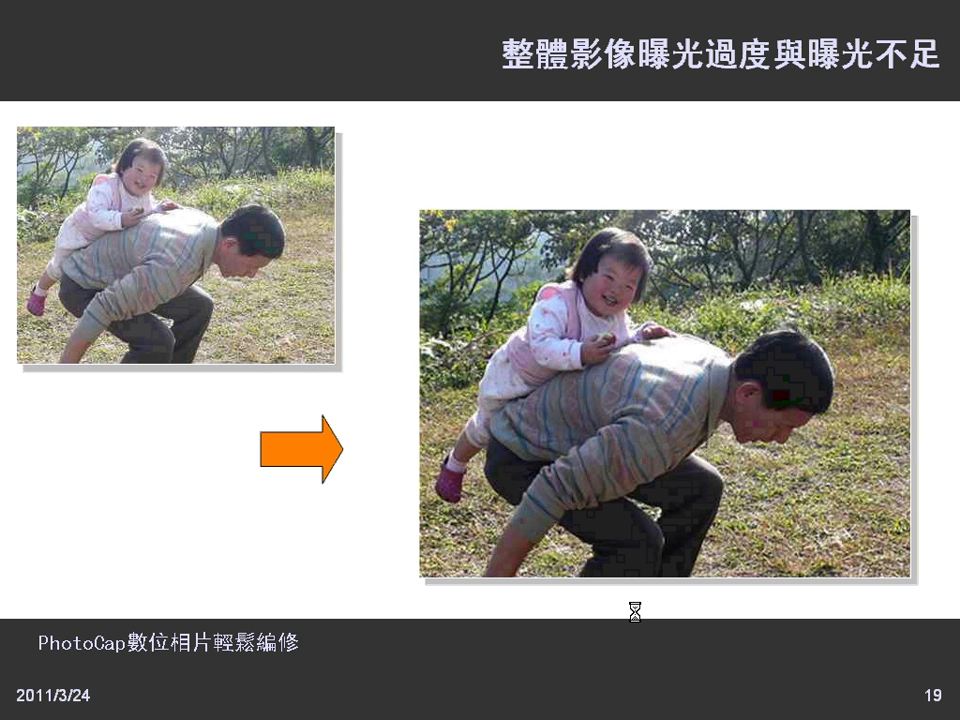
Step: Return to PhotoCap and load the photo 水中嬉戲.jpg onto the canvas without saving the brightened photo
{"action": "key", "text": "alt+Tab"}
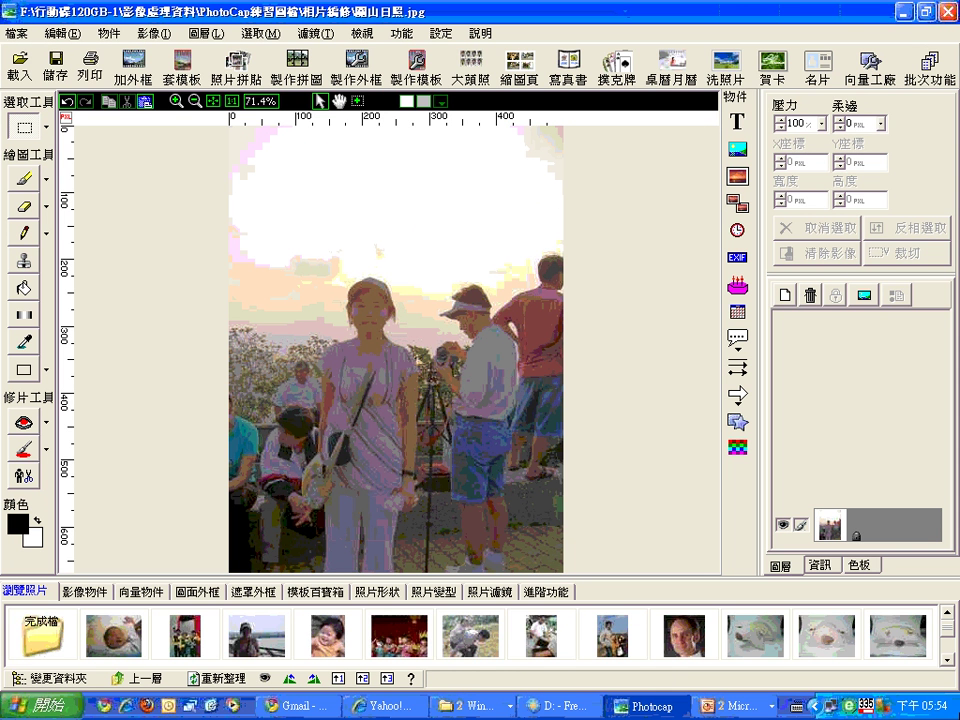
{"action": "double_click", "coordinate": [256, 638]}
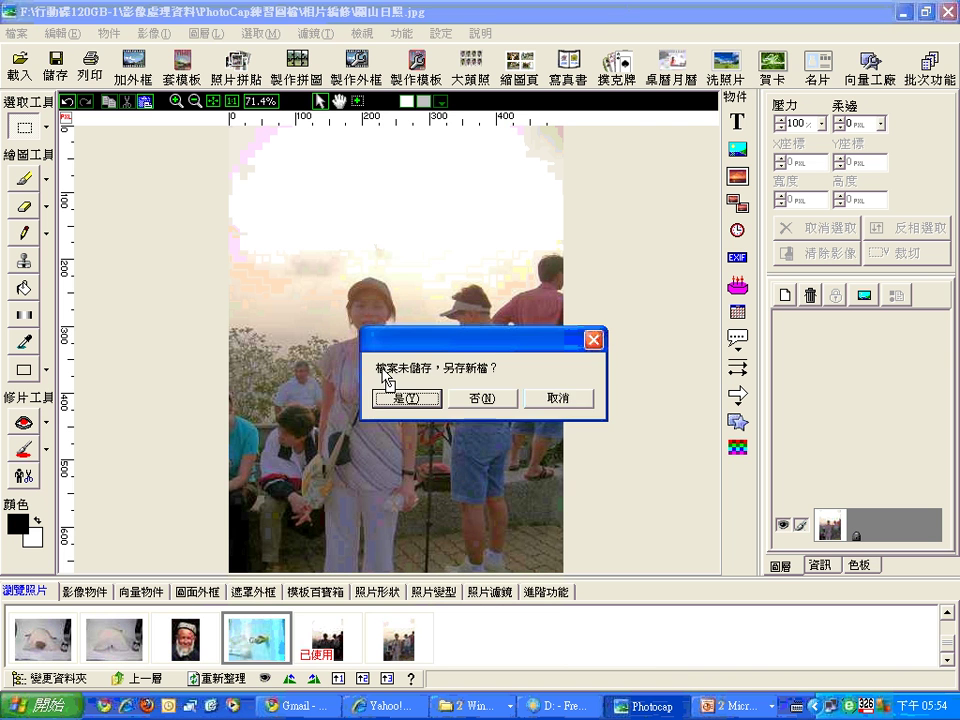
{"action": "left_click", "coordinate": [494, 400]}
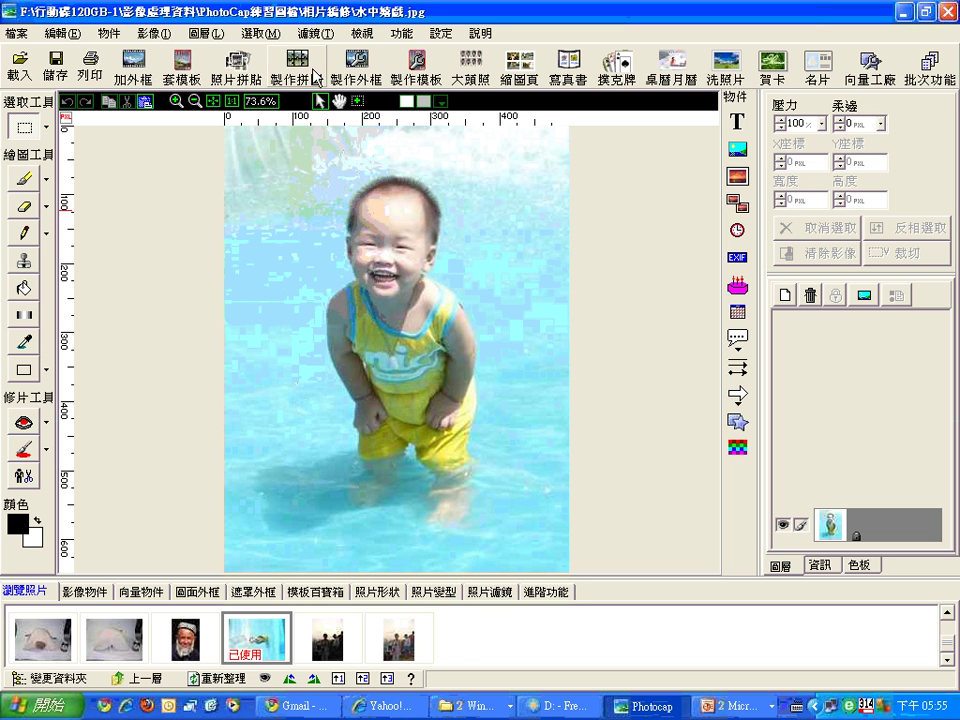
{"action": "left_click", "coordinate": [300, 38]}
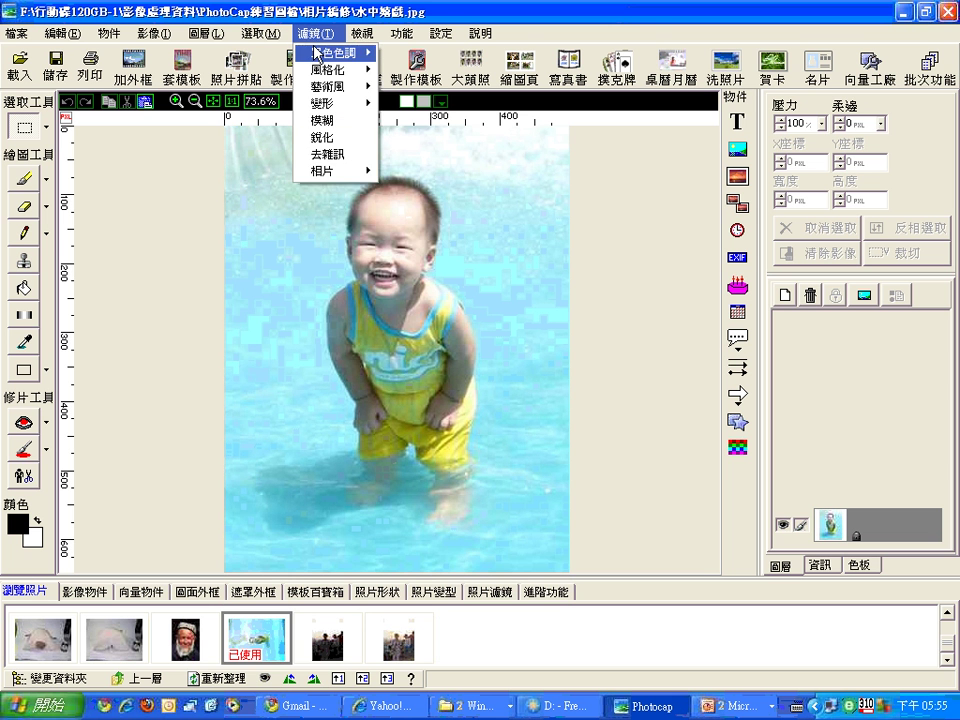
{"action": "mouse_move", "coordinate": [362, 177]}
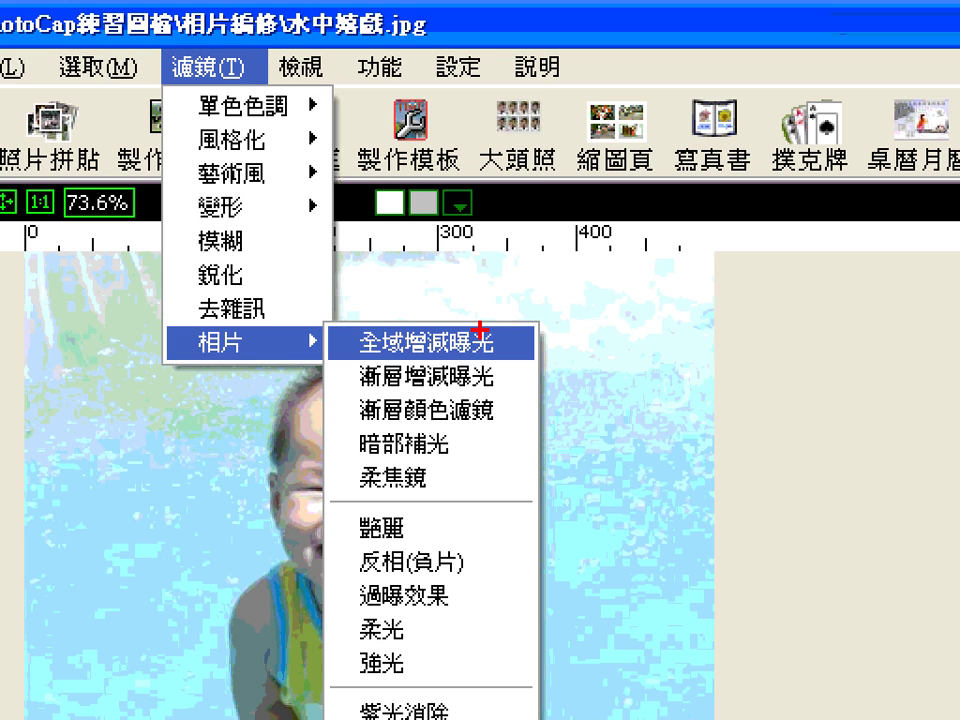
{"action": "left_click", "coordinate": [478, 187]}
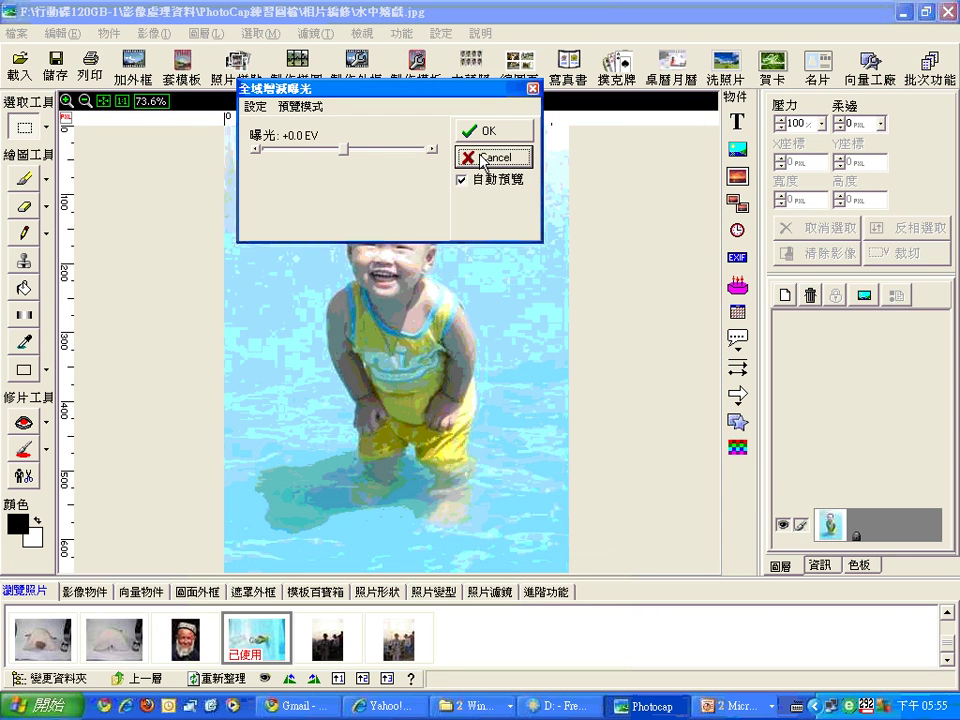
{"action": "left_click", "coordinate": [470, 160]}
Step: Open the 全域增減曝光 filter settings for the water photo and move the dialog up, clear of the child's face
{"action": "left_click", "coordinate": [305, 43]}
{"action": "mouse_move", "coordinate": [343, 172]}
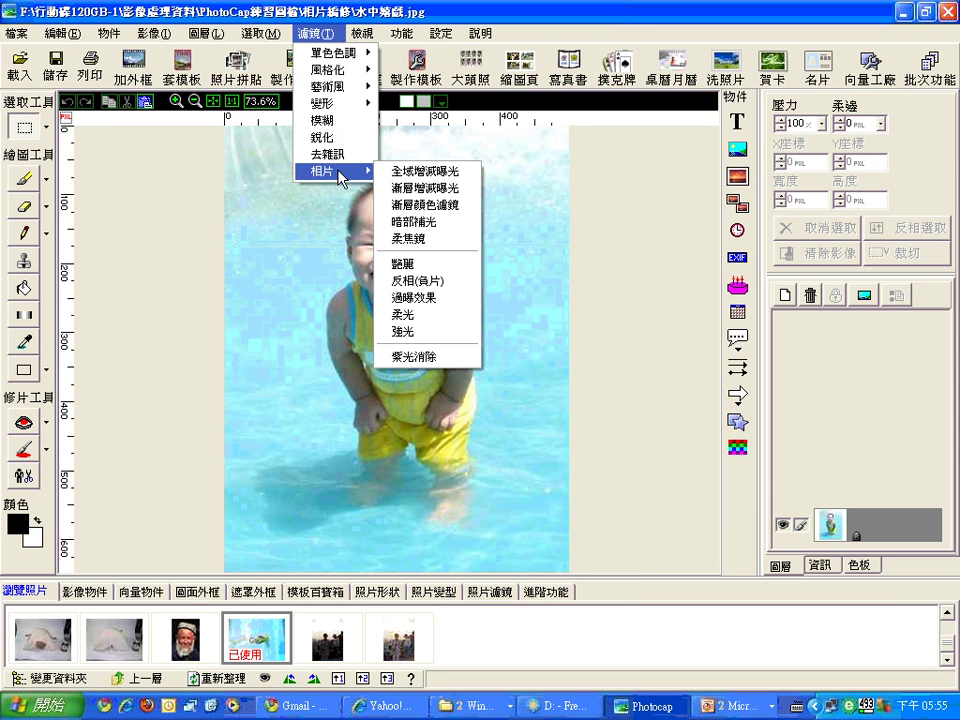
{"action": "left_click", "coordinate": [464, 176]}
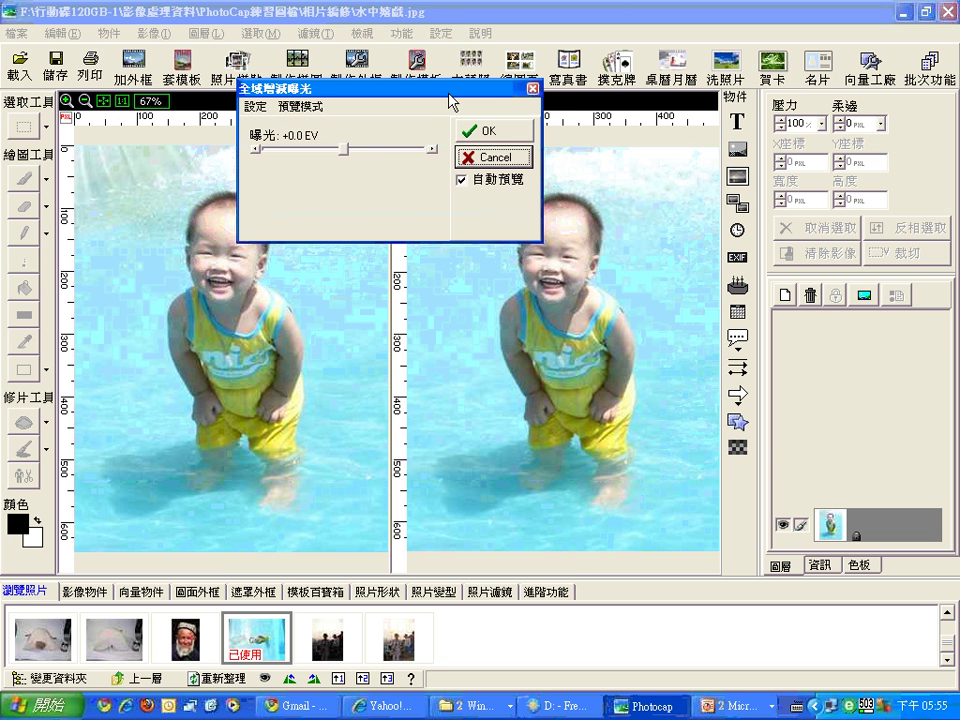
{"action": "left_click_drag", "start_coordinate": [450, 92], "coordinate": [456, 30]}
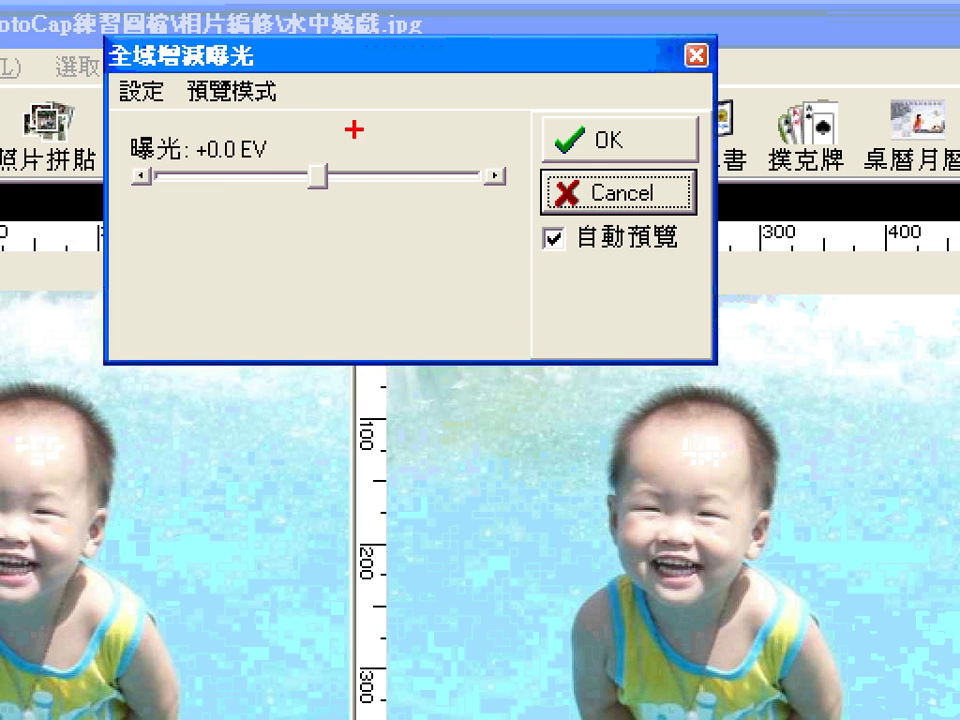
Step: Write -2, 0 and +2 in red beneath the low end, centre and high end of the exposure slider
{"action": "mouse_move", "coordinate": [272, 171]}
{"action": "left_mouse_down"}
{"action": "mouse_move", "coordinate": [108, 152]}
{"action": "mouse_move", "coordinate": [215, 88]}
{"action": "mouse_move", "coordinate": [318, 186]}
{"action": "mouse_move", "coordinate": [240, 215]}
{"action": "left_mouse_up"}
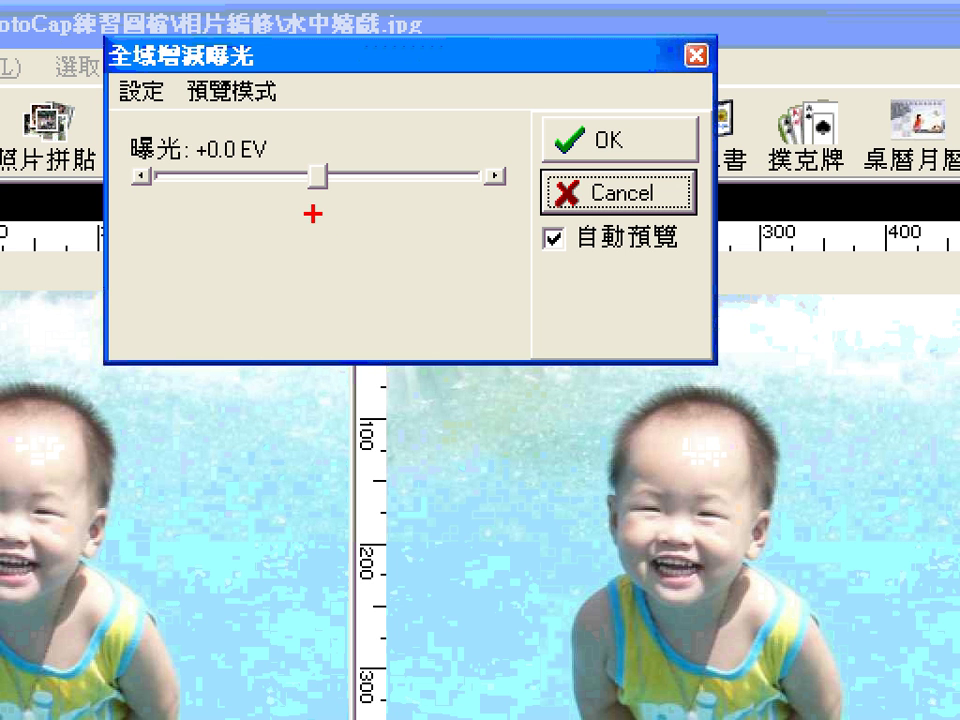
{"action": "mouse_move", "coordinate": [310, 214]}
{"action": "left_mouse_down"}
{"action": "mouse_move", "coordinate": [327, 228]}
{"action": "mouse_move", "coordinate": [320, 204]}
{"action": "left_mouse_up"}
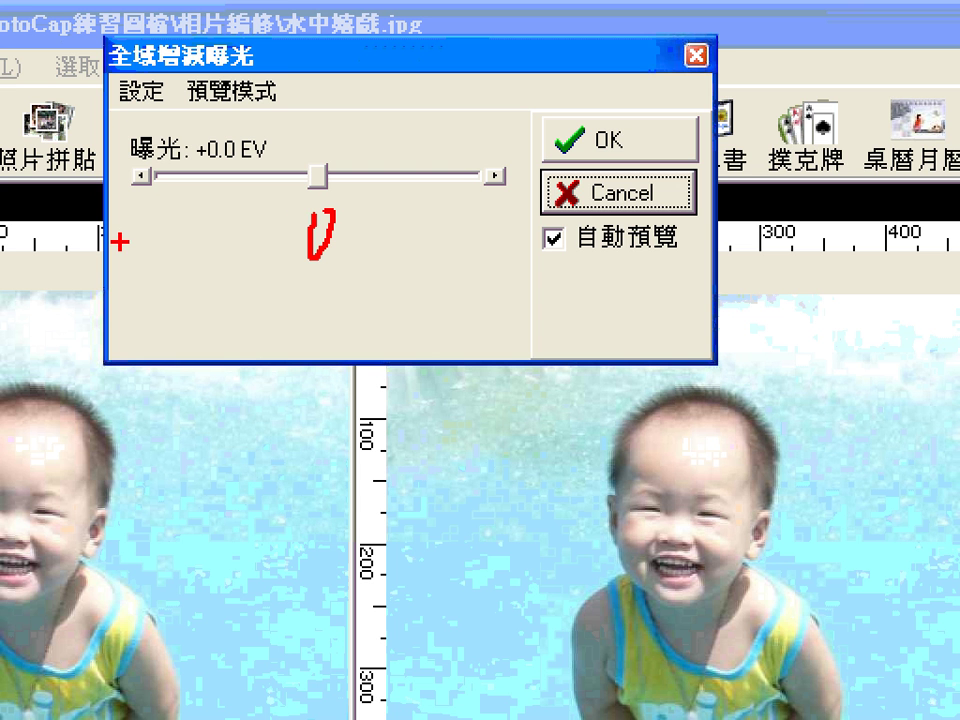
{"action": "mouse_move", "coordinate": [118, 242]}
{"action": "left_mouse_down"}
{"action": "mouse_move", "coordinate": [181, 233]}
{"action": "mouse_move", "coordinate": [238, 277]}
{"action": "left_mouse_up"}
{"action": "mouse_move", "coordinate": [462, 252]}
{"action": "left_mouse_down"}
{"action": "mouse_move", "coordinate": [521, 248]}
{"action": "mouse_move", "coordinate": [511, 300]}
{"action": "left_mouse_up"}
{"action": "mouse_move", "coordinate": [562, 232]}
{"action": "left_mouse_down"}
{"action": "mouse_move", "coordinate": [590, 318]}
{"action": "mouse_move", "coordinate": [632, 322]}
{"action": "left_mouse_up"}
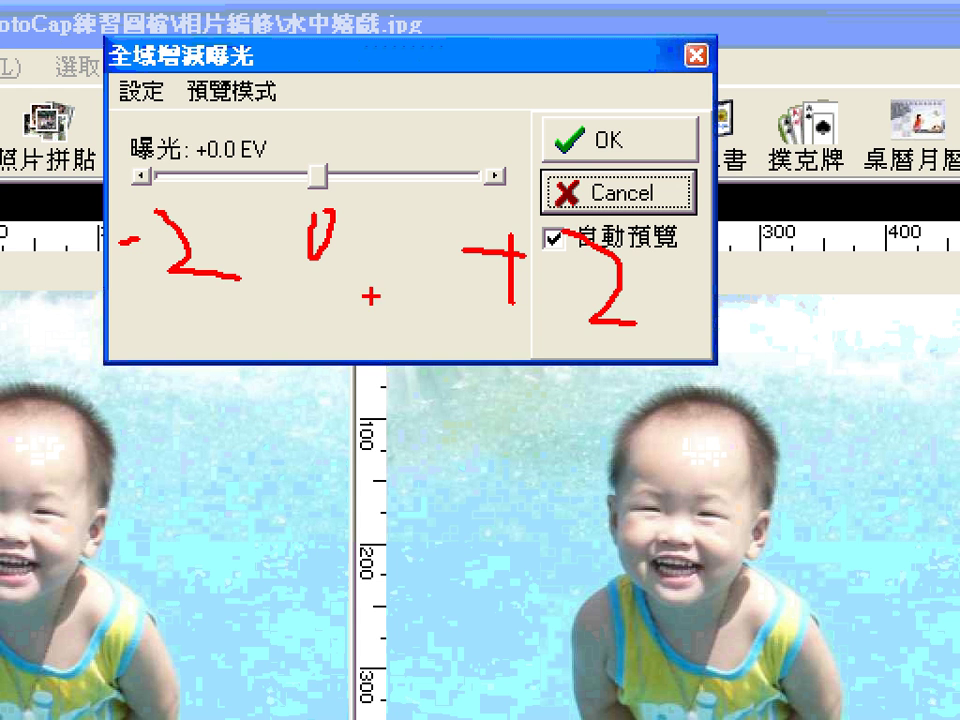
Step: Draw red direction lines beneath the exposure slider, from its centre toward +2 and toward -2
{"action": "mouse_move", "coordinate": [313, 321]}
{"action": "left_mouse_down"}
{"action": "mouse_move", "coordinate": [451, 298]}
{"action": "mouse_move", "coordinate": [505, 347]}
{"action": "left_mouse_up"}
{"action": "mouse_move", "coordinate": [447, 297]}
{"action": "left_mouse_down"}
{"action": "mouse_move", "coordinate": [508, 349]}
{"action": "mouse_move", "coordinate": [410, 392]}
{"action": "left_mouse_up"}
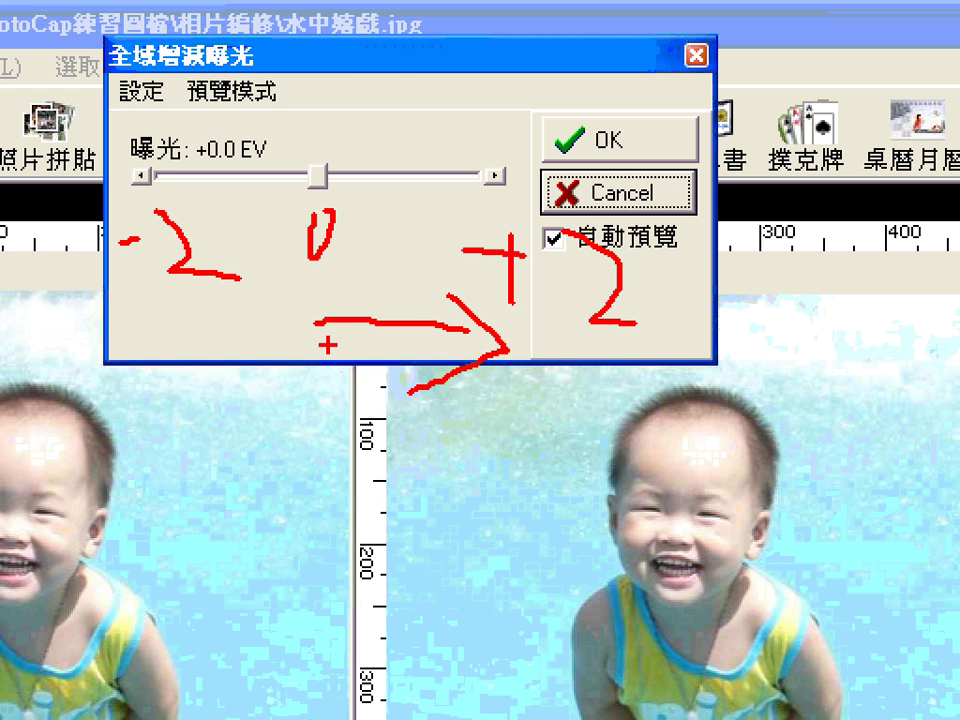
{"action": "mouse_move", "coordinate": [300, 340]}
{"action": "left_mouse_down"}
{"action": "mouse_move", "coordinate": [137, 336]}
{"action": "mouse_move", "coordinate": [125, 352]}
{"action": "left_mouse_up"}
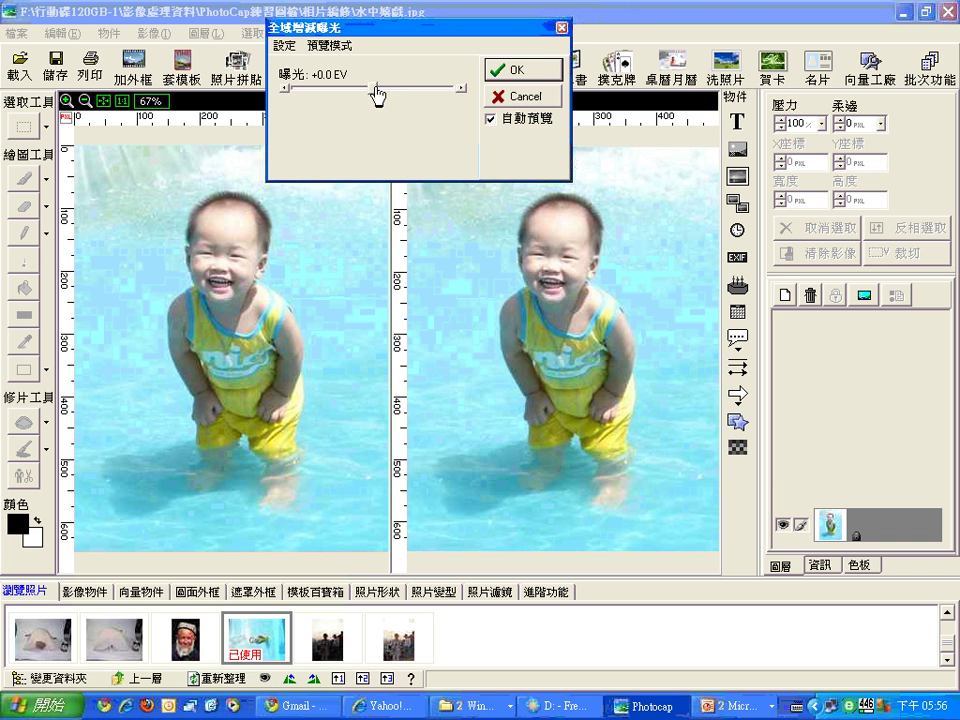
Step: Preview the photo with its overall exposure lowered to -0.8 EV, and cancel the adjustment
{"action": "scroll", "coordinate": [357, 150], "scroll_direction": "down", "scroll_amount": 4}
{"action": "scroll", "coordinate": [373, 96], "scroll_direction": "down", "scroll_amount": 4}
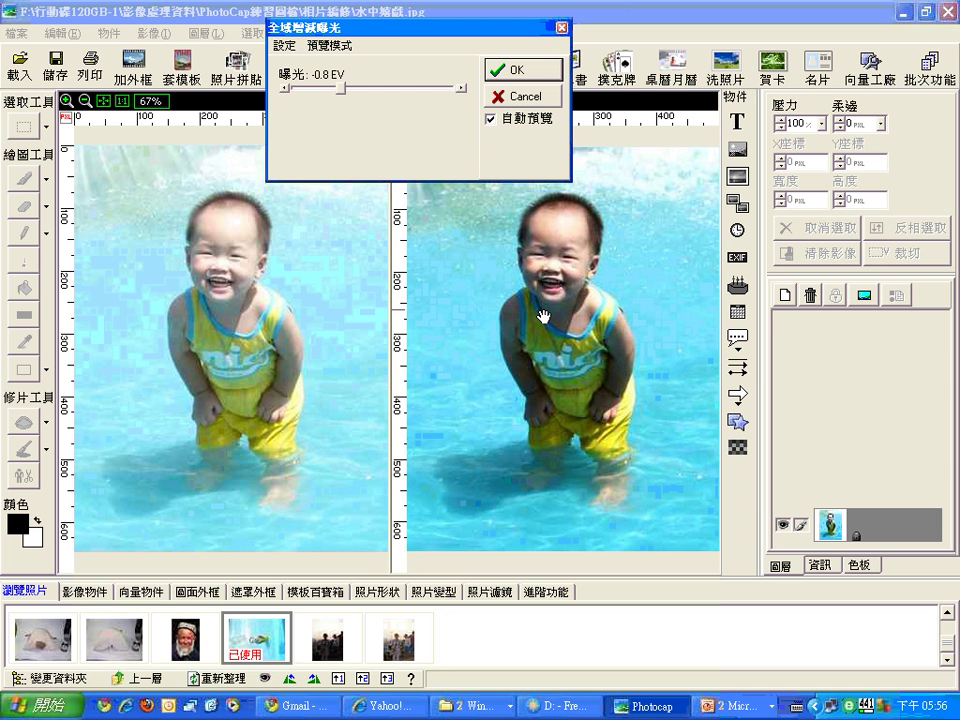
{"action": "left_click", "coordinate": [547, 100]}
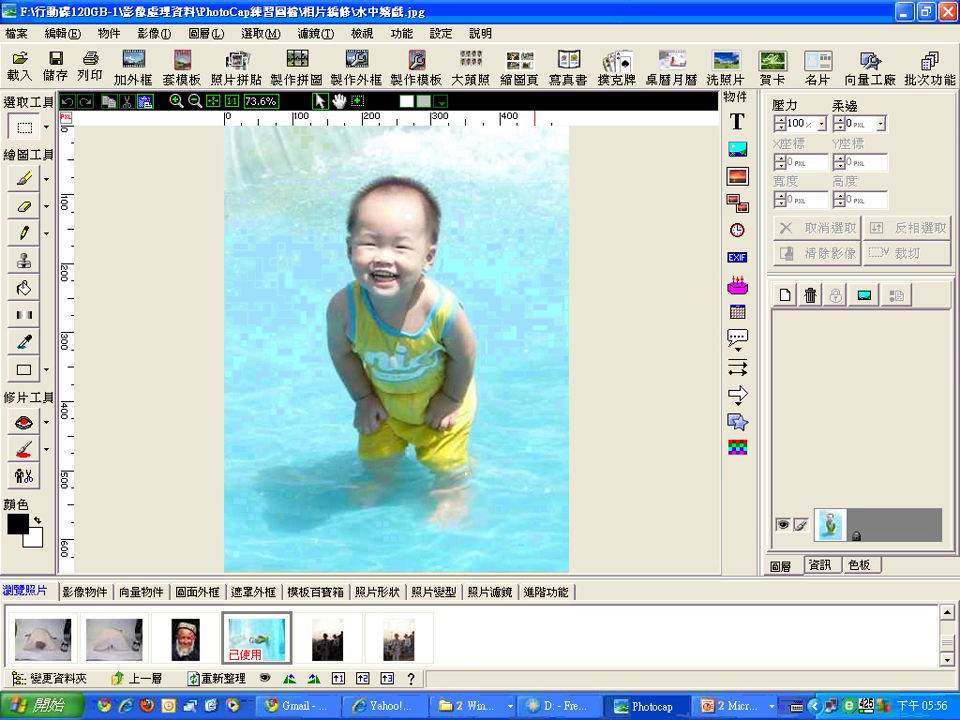
Step: Switch to the PowerPoint slide show and show the 漸層增減曝光 slide
{"action": "key", "text": "alt+Tab"}
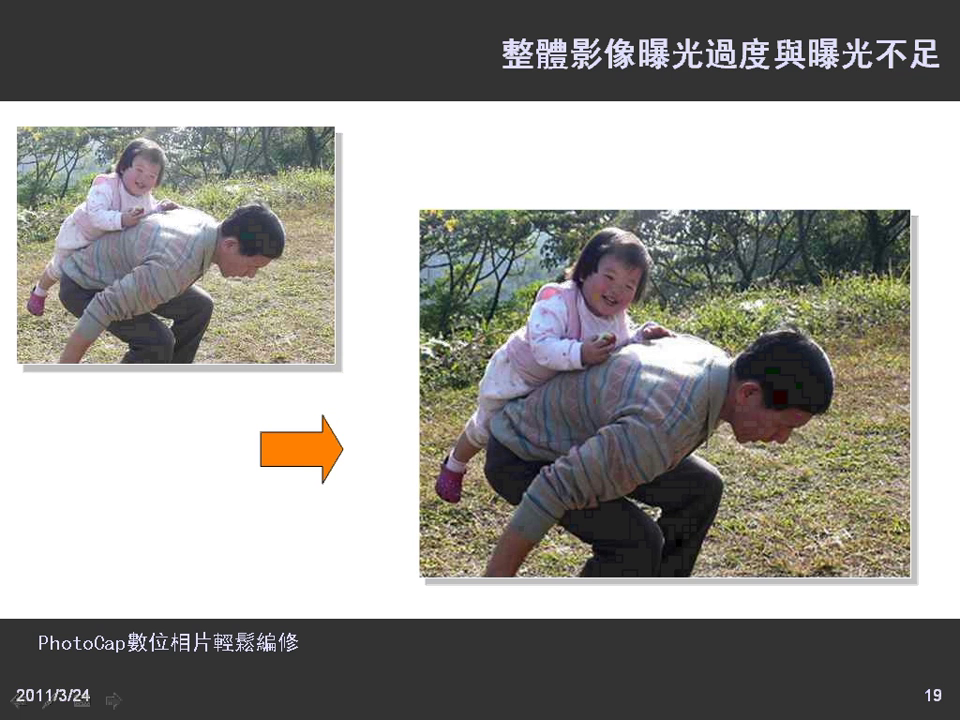
{"action": "left_click", "coordinate": [574, 118]}
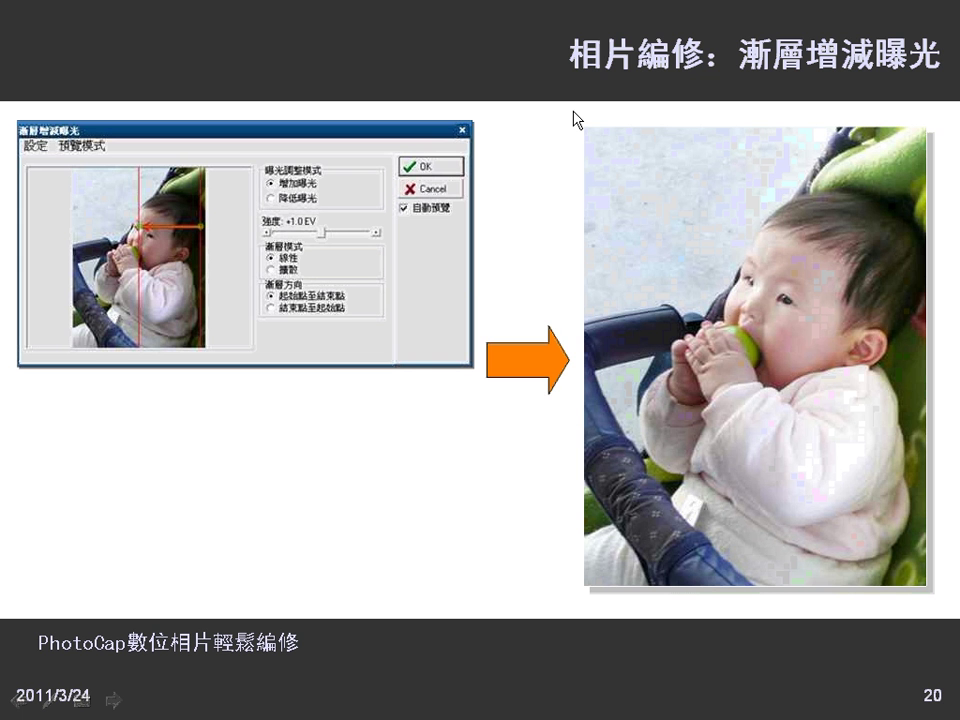
{"action": "key", "text": "alt+Tab"}
Step: Return to PhotoCap and open BABY7.jpg from the photo thumbnails
{"action": "key", "text": "alt+Tab"}
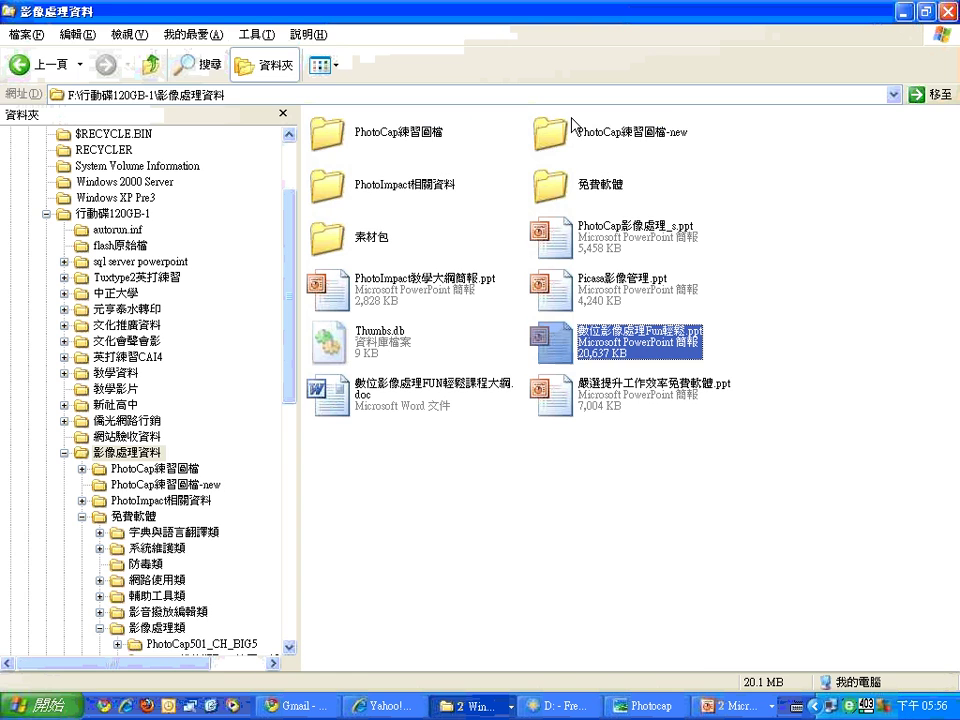
{"action": "left_click", "coordinate": [678, 703]}
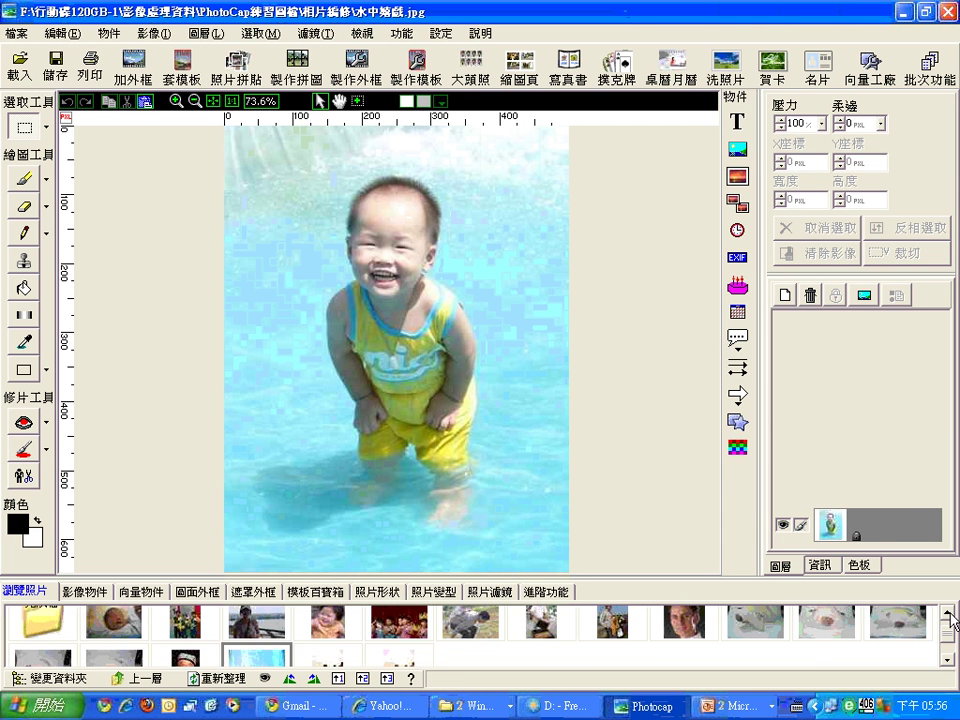
{"action": "left_click_drag", "start_coordinate": [148, 620], "coordinate": [456, 531]}
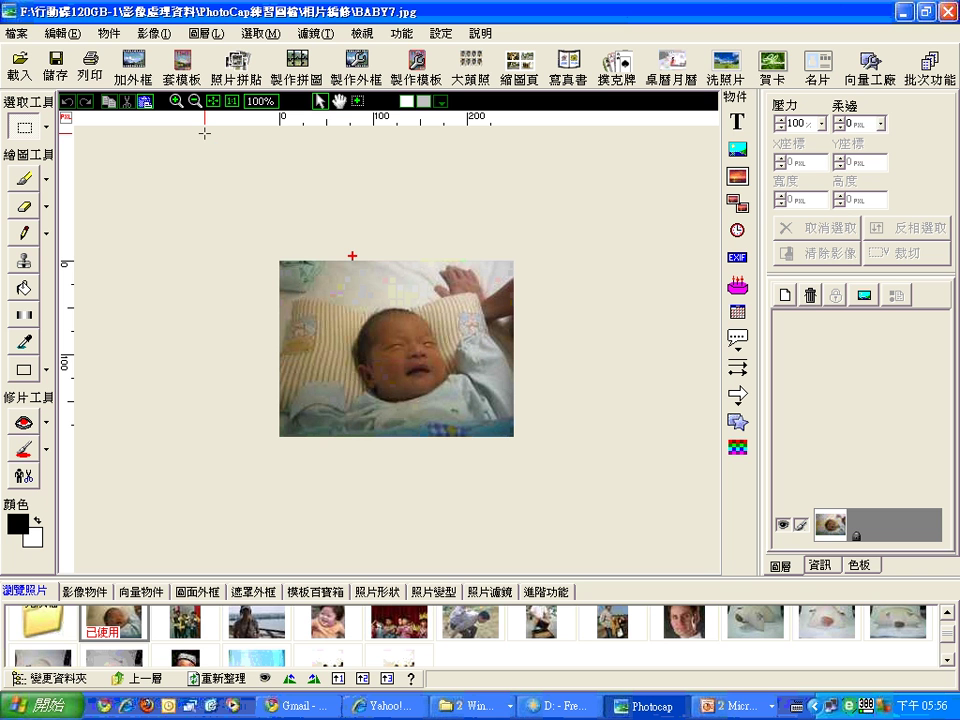
Step: Circle the left part of the baby photo in red, draw an arrow to its upper-right corner, and clear the marks
{"action": "mouse_move", "coordinate": [354, 257]}
{"action": "left_mouse_down"}
{"action": "mouse_move", "coordinate": [216, 284]}
{"action": "mouse_move", "coordinate": [357, 425]}
{"action": "left_mouse_up"}
{"action": "mouse_move", "coordinate": [428, 243]}
{"action": "left_mouse_down"}
{"action": "mouse_move", "coordinate": [383, 408]}
{"action": "mouse_move", "coordinate": [356, 428]}
{"action": "left_mouse_up"}
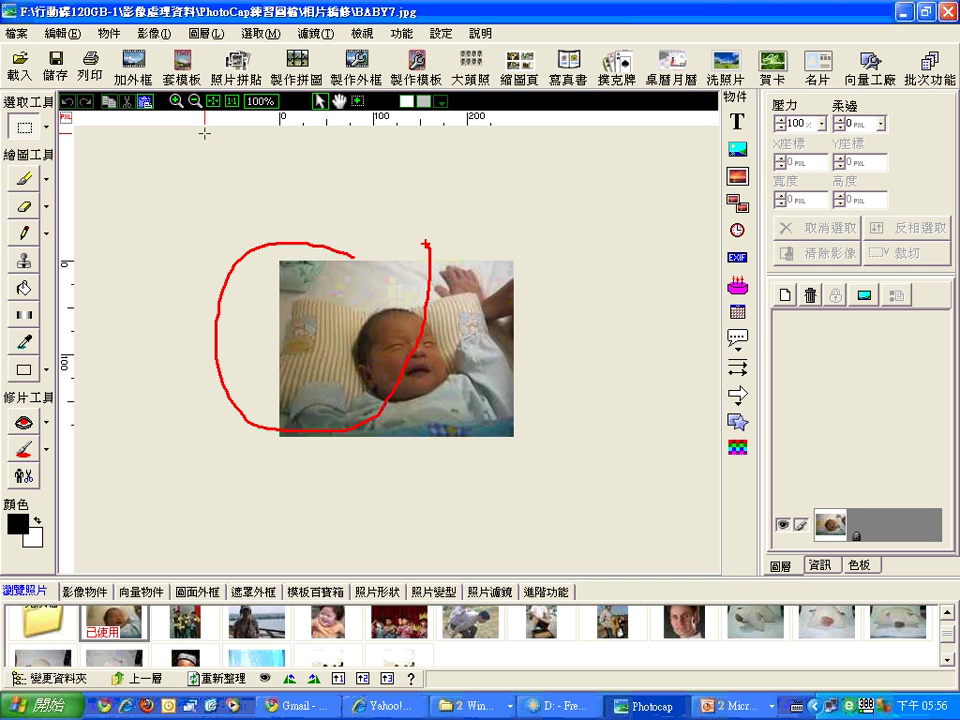
{"action": "left_click_drag", "start_coordinate": [622, 180], "coordinate": [505, 254]}
{"action": "mouse_move", "coordinate": [514, 229]}
{"action": "left_mouse_down"}
{"action": "mouse_move", "coordinate": [509, 236]}
{"action": "mouse_move", "coordinate": [601, 258]}
{"action": "left_mouse_up"}
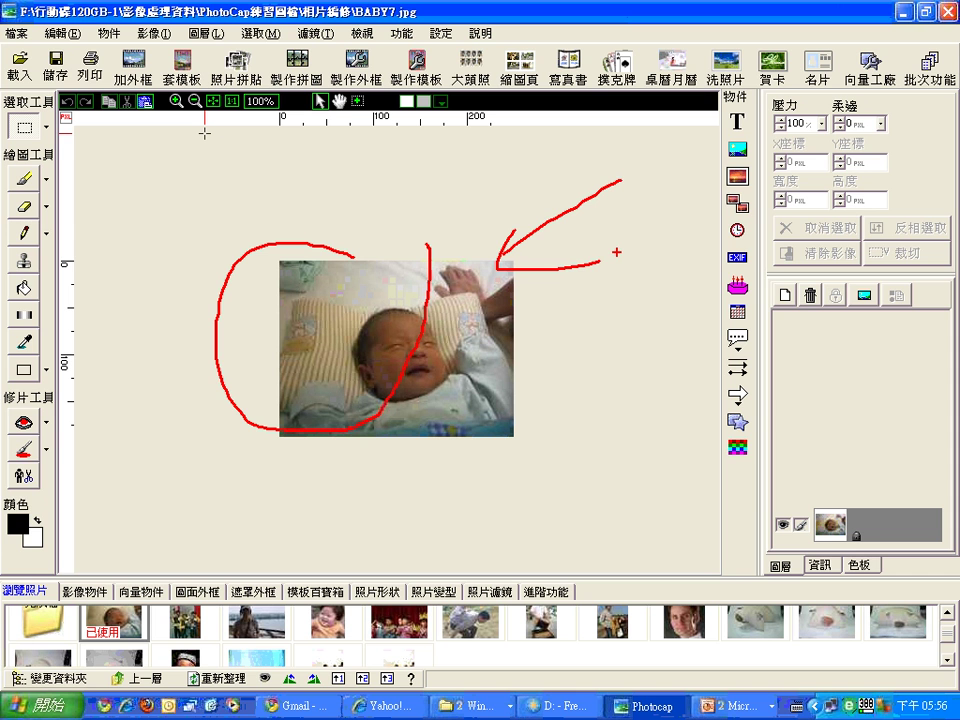
{"action": "key", "text": "Escape"}
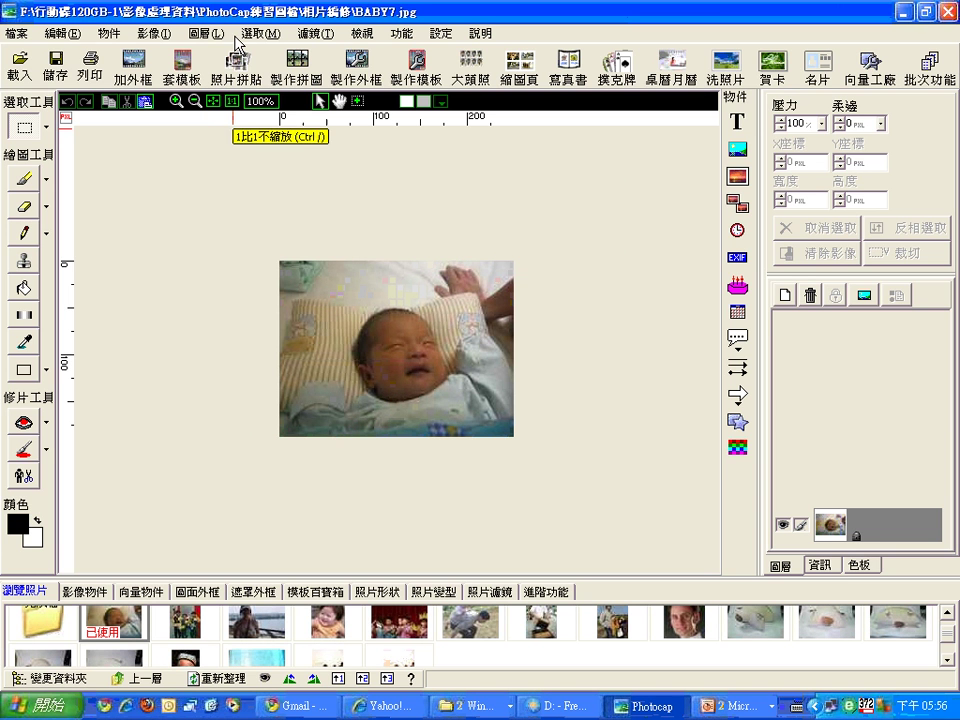
Step: Open the 漸層增減曝光 filter and move the gradient's start point to the pillow, left of the baby's head
{"action": "left_click", "coordinate": [315, 33]}
{"action": "mouse_move", "coordinate": [335, 171]}
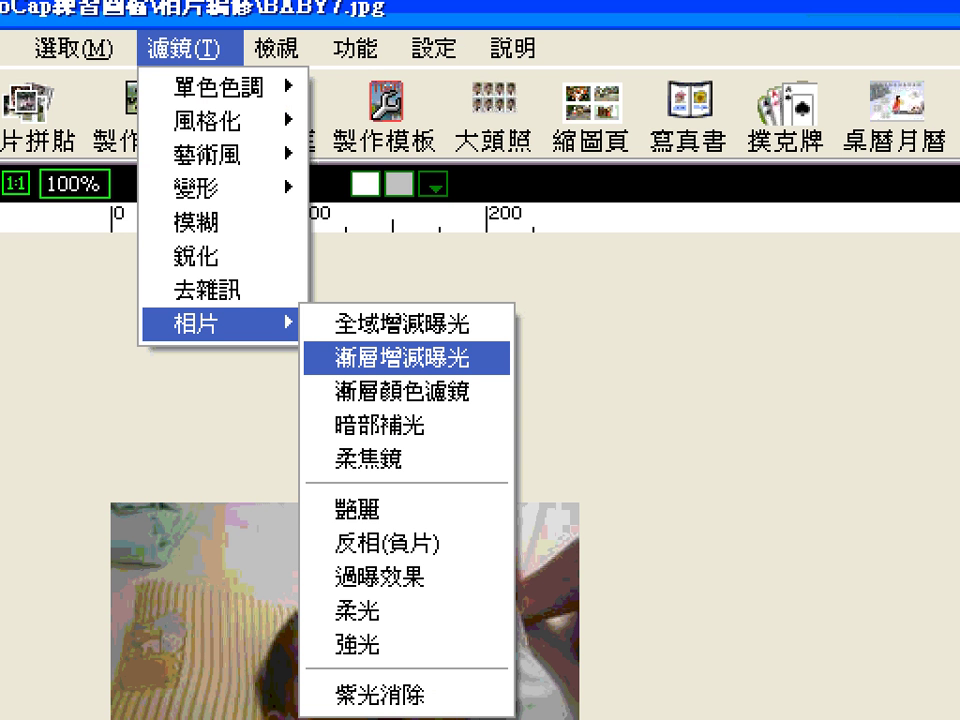
{"action": "left_click", "coordinate": [400, 356]}
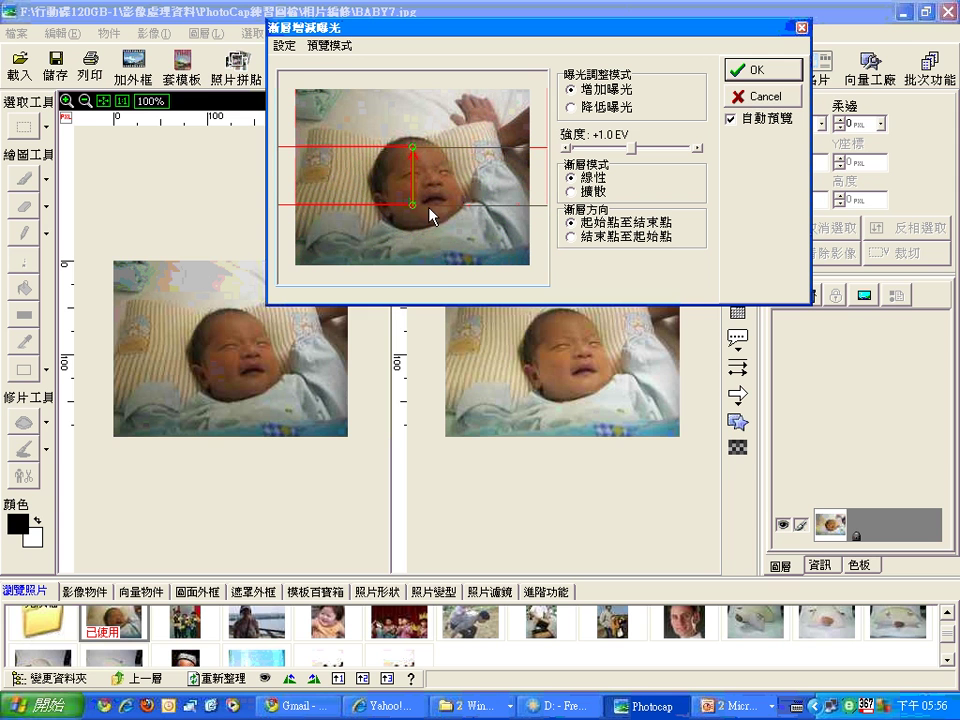
{"action": "left_click_drag", "start_coordinate": [411, 208], "coordinate": [323, 152]}
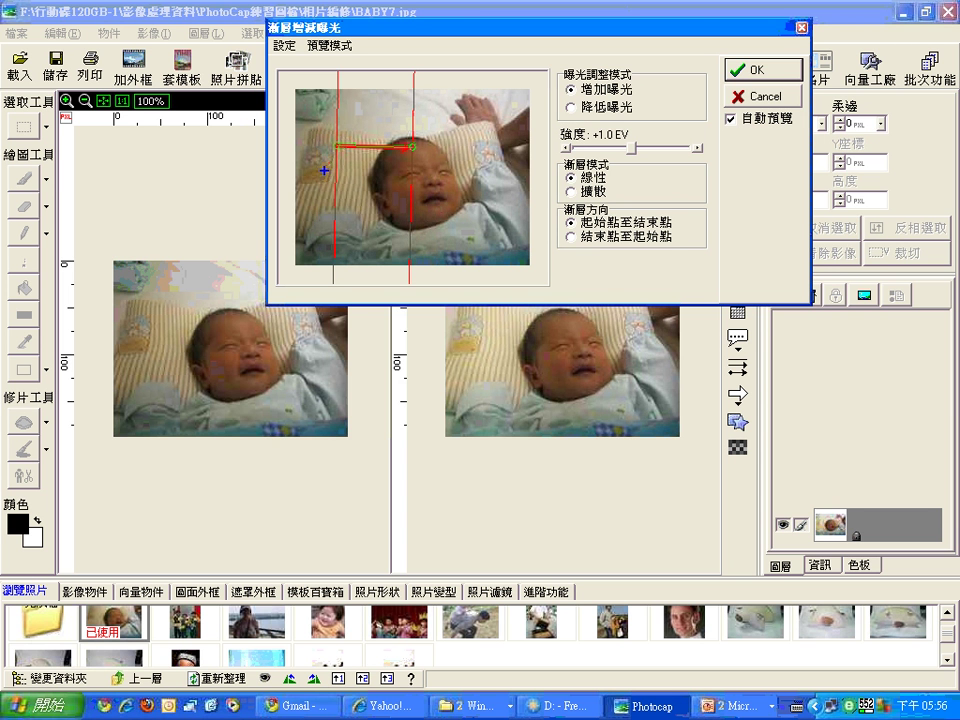
Step: Mark the gradient's start point and direction in blue, cross out the area right of the end point, and clear the marks
{"action": "mouse_move", "coordinate": [338, 124]}
{"action": "left_mouse_down"}
{"action": "mouse_move", "coordinate": [318, 148]}
{"action": "mouse_move", "coordinate": [344, 166]}
{"action": "mouse_move", "coordinate": [325, 169]}
{"action": "left_mouse_up"}
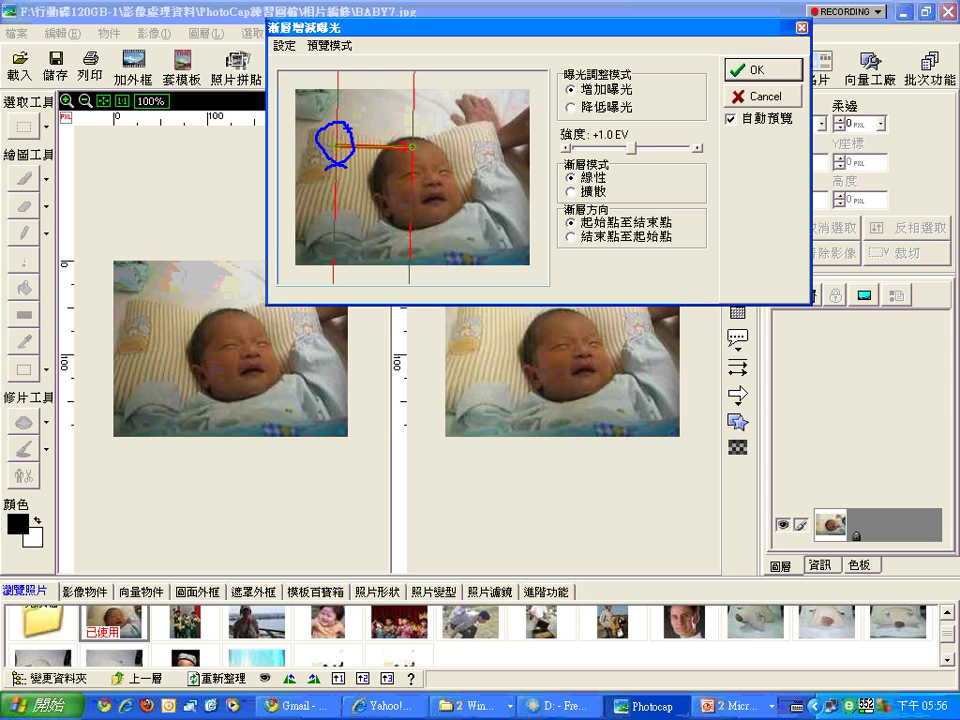
{"action": "left_click_drag", "start_coordinate": [338, 127], "coordinate": [394, 130]}
{"action": "left_click_drag", "start_coordinate": [494, 122], "coordinate": [445, 190]}
{"action": "left_click_drag", "start_coordinate": [452, 130], "coordinate": [485, 225]}
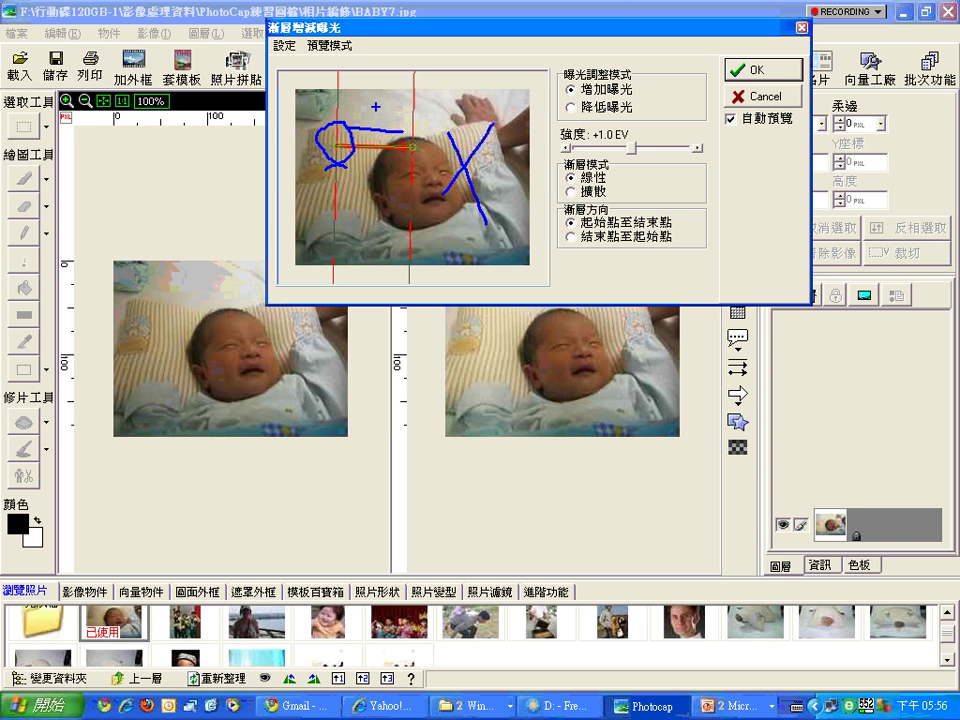
{"action": "mouse_move", "coordinate": [364, 96]}
{"action": "left_mouse_down"}
{"action": "mouse_move", "coordinate": [371, 114]}
{"action": "mouse_move", "coordinate": [409, 69]}
{"action": "left_mouse_up"}
{"action": "left_click_drag", "start_coordinate": [305, 97], "coordinate": [310, 108]}
{"action": "left_click_drag", "start_coordinate": [310, 108], "coordinate": [324, 90]}
{"action": "key", "text": "Escape"}
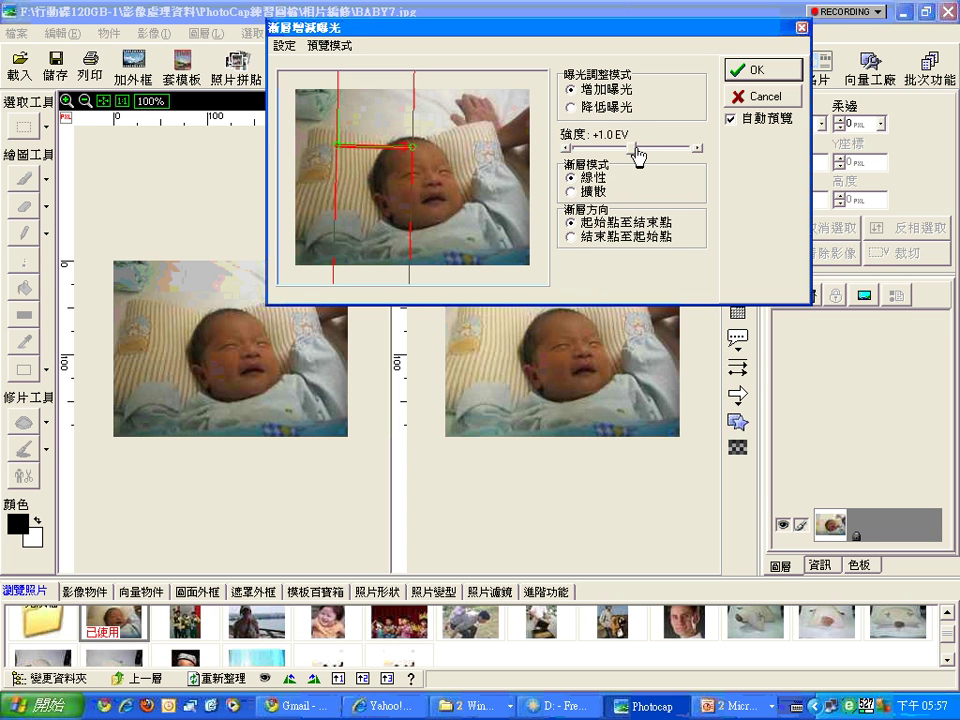
Step: Set the gradient exposure strength to +1.8 EV and draw a temporary blue check mark between the gradient lines
{"action": "left_click_drag", "start_coordinate": [637, 153], "coordinate": [681, 152]}
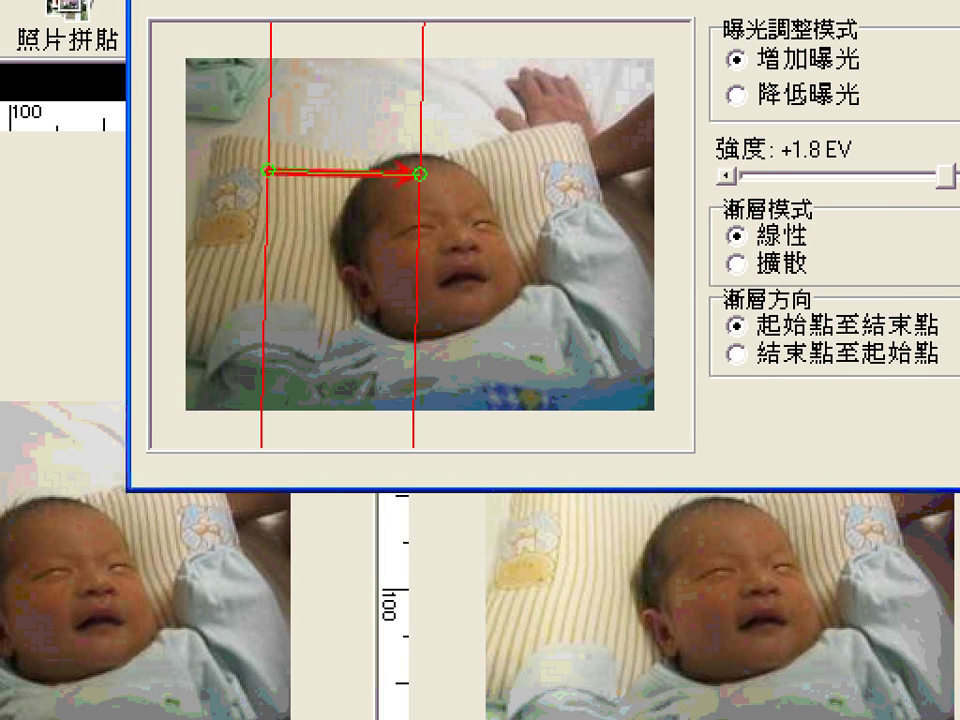
{"action": "mouse_move", "coordinate": [213, 230]}
{"action": "left_mouse_down"}
{"action": "mouse_move", "coordinate": [269, 237]}
{"action": "mouse_move", "coordinate": [359, 157]}
{"action": "left_mouse_up"}
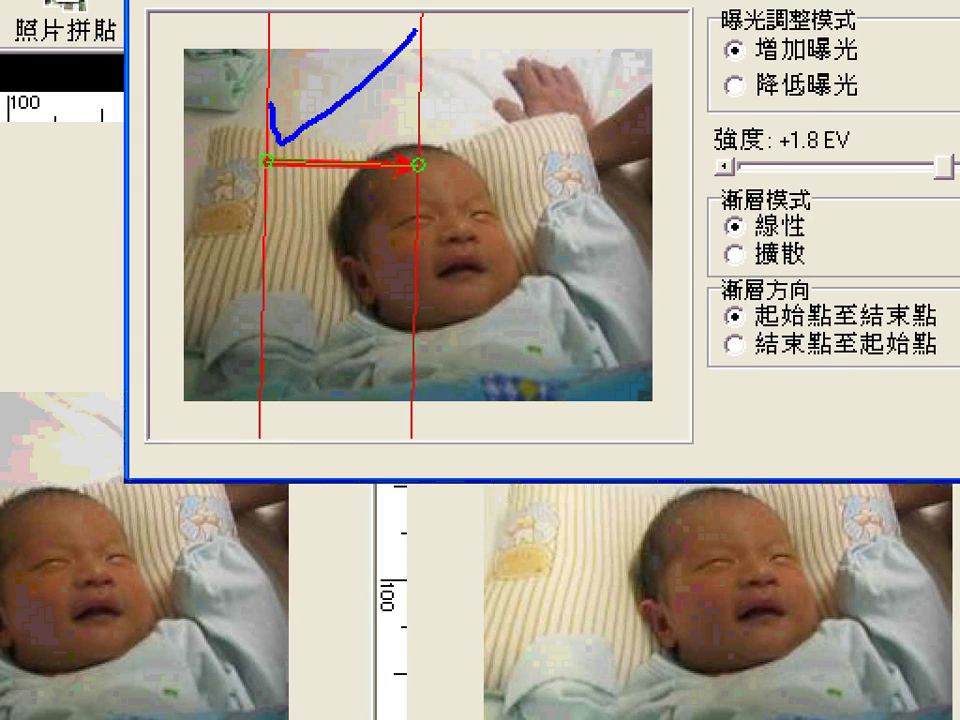
{"action": "key", "text": "e"}
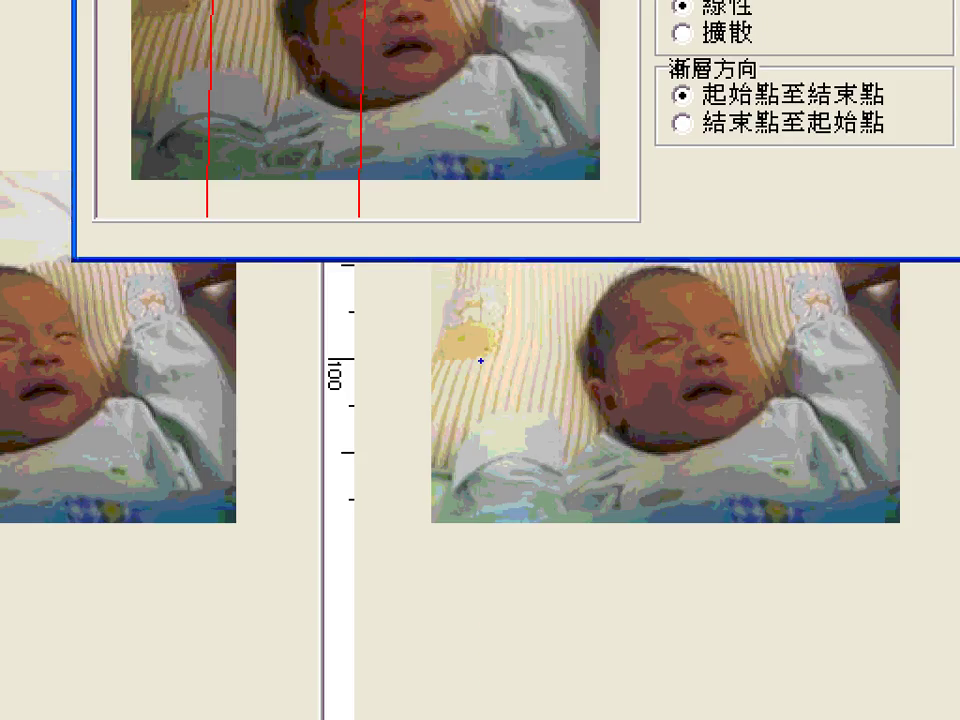
Step: Circle the left part of the adjusted preview in blue and mark the original photo for comparison
{"action": "mouse_move", "coordinate": [584, 431]}
{"action": "left_mouse_down"}
{"action": "mouse_move", "coordinate": [504, 221]}
{"action": "mouse_move", "coordinate": [525, 553]}
{"action": "left_mouse_up"}
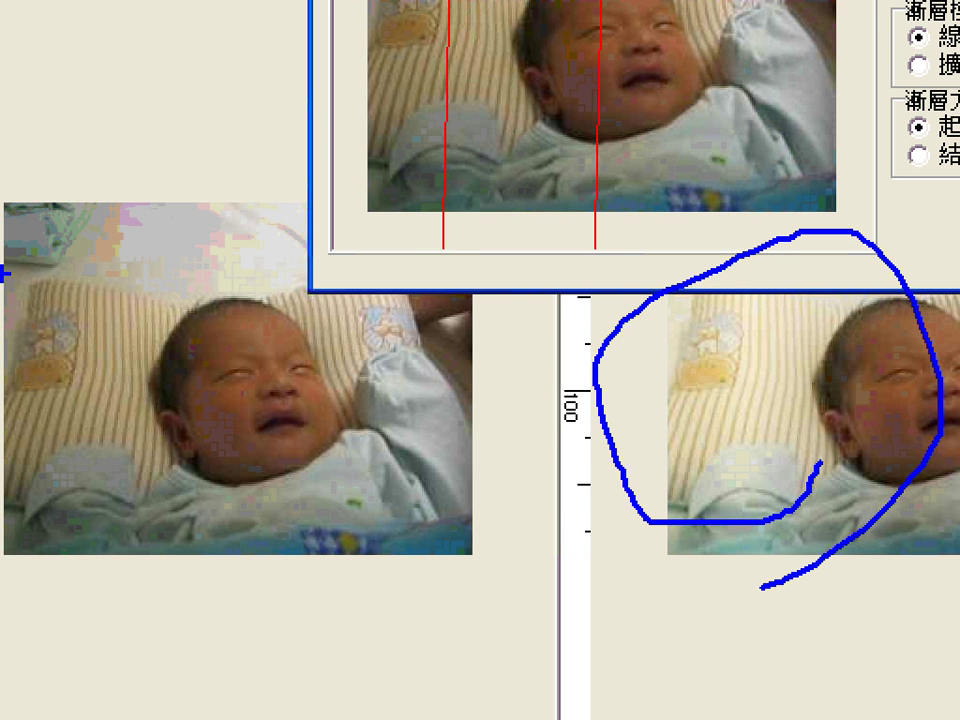
{"action": "mouse_move", "coordinate": [5, 297]}
{"action": "left_mouse_down"}
{"action": "mouse_move", "coordinate": [83, 362]}
{"action": "mouse_move", "coordinate": [177, 263]}
{"action": "left_mouse_up"}
{"action": "mouse_move", "coordinate": [290, 393]}
{"action": "left_mouse_down"}
{"action": "mouse_move", "coordinate": [570, 391]}
{"action": "mouse_move", "coordinate": [489, 471]}
{"action": "left_mouse_up"}
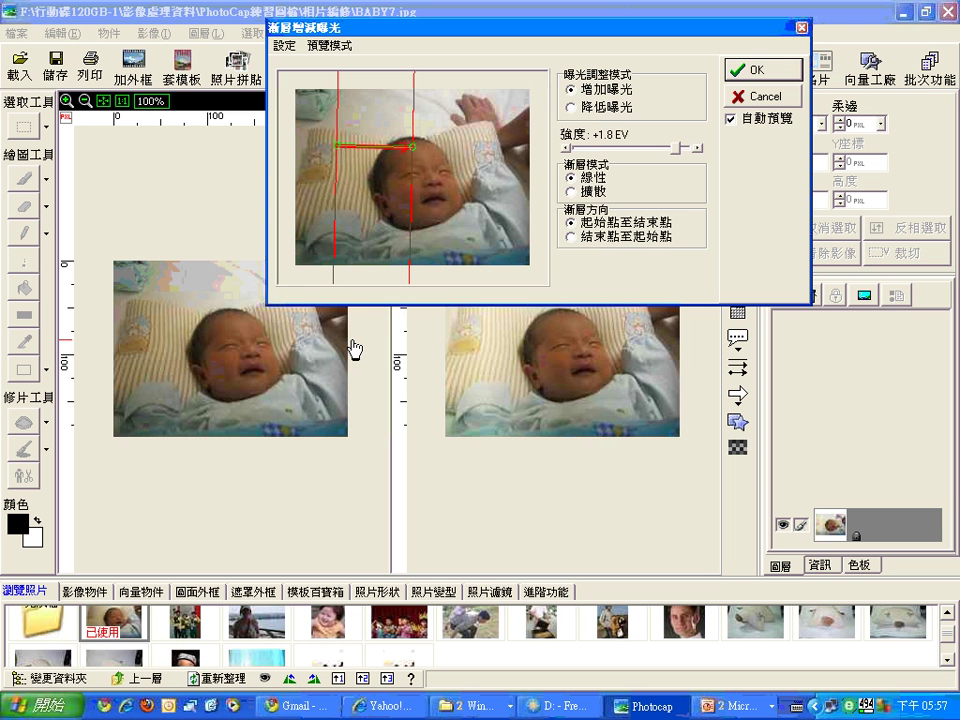
Step: Apply the gradient exposure to the baby photo and compare before and after by undoing and redoing it
{"action": "left_click", "coordinate": [762, 72]}
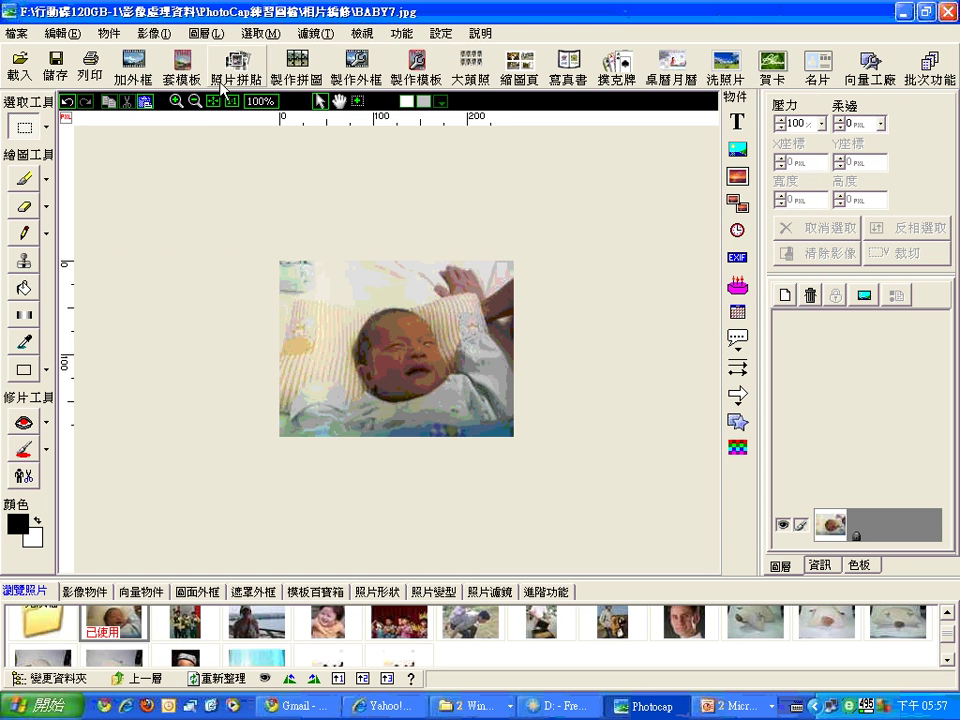
{"action": "left_click", "coordinate": [66, 102]}
{"action": "left_click", "coordinate": [84, 103]}
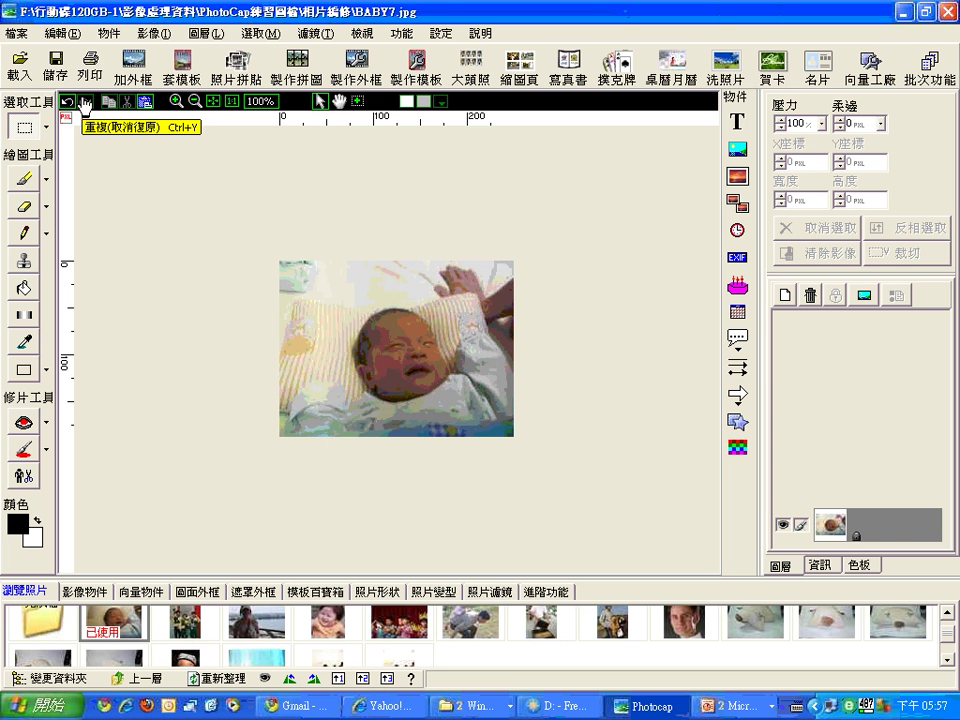
{"action": "left_click", "coordinate": [84, 103]}
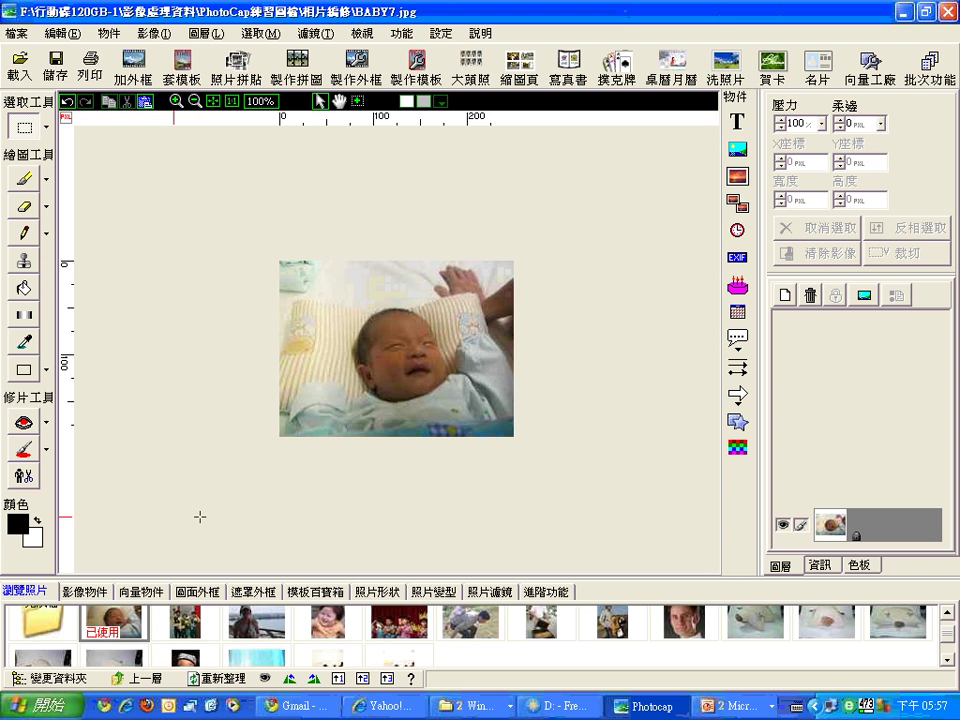
Step: Show the three 打光 before-and-after slides in the PowerPoint slide show and return to PhotoCap
{"action": "left_click", "coordinate": [730, 706]}
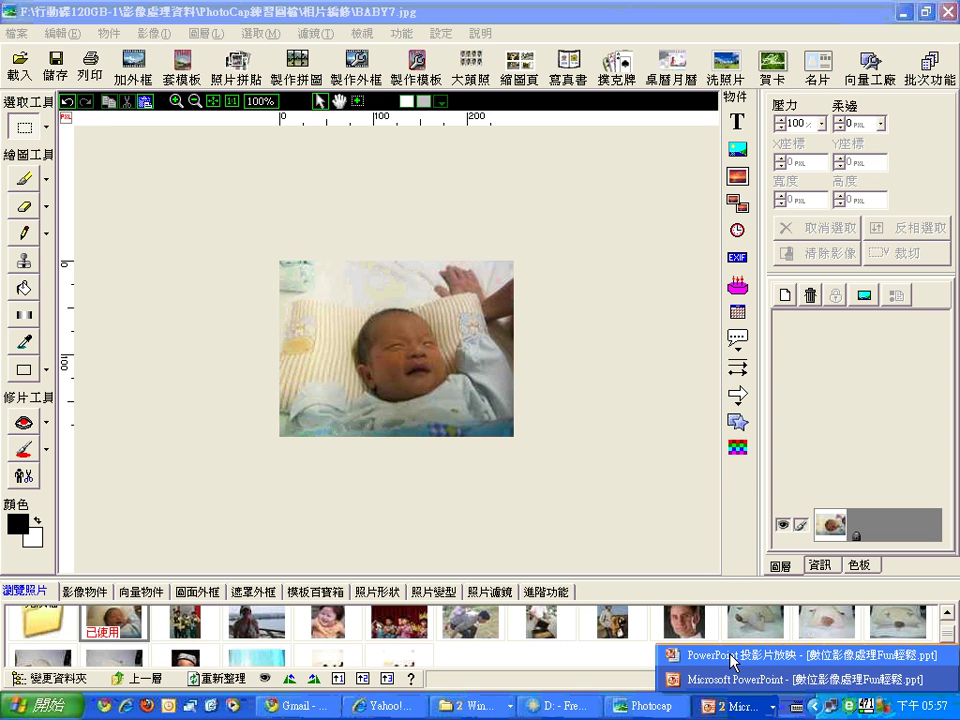
{"action": "left_click", "coordinate": [713, 655]}
{"action": "left_click", "coordinate": [560, 541]}
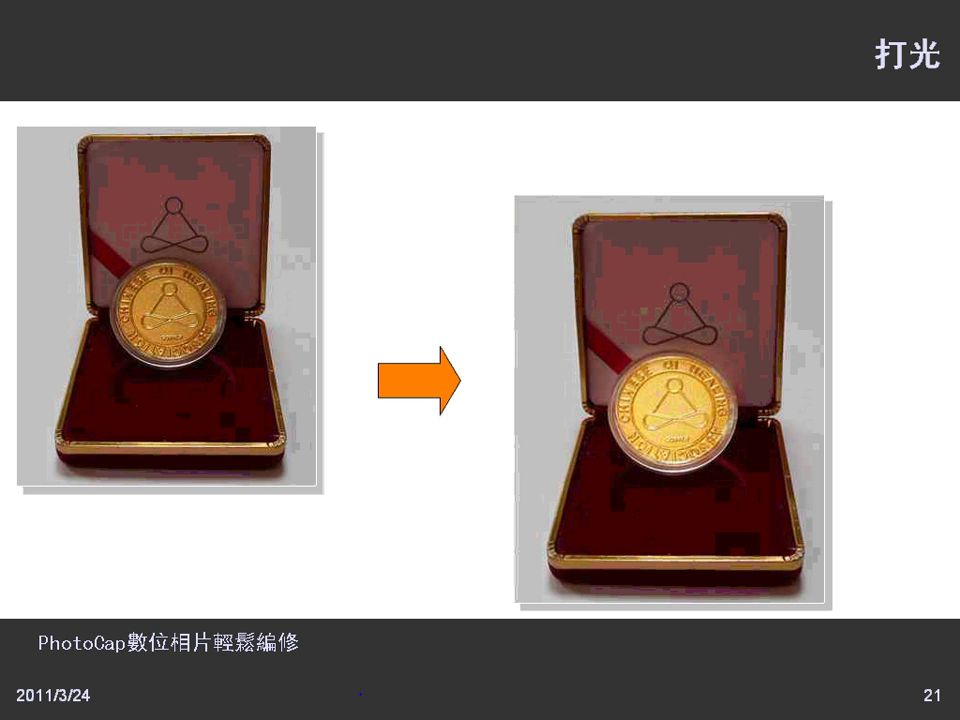
{"action": "mouse_move", "coordinate": [955, 55]}
{"action": "left_mouse_down"}
{"action": "mouse_move", "coordinate": [842, 62]}
{"action": "mouse_move", "coordinate": [870, 3]}
{"action": "mouse_move", "coordinate": [907, 114]}
{"action": "left_mouse_up"}
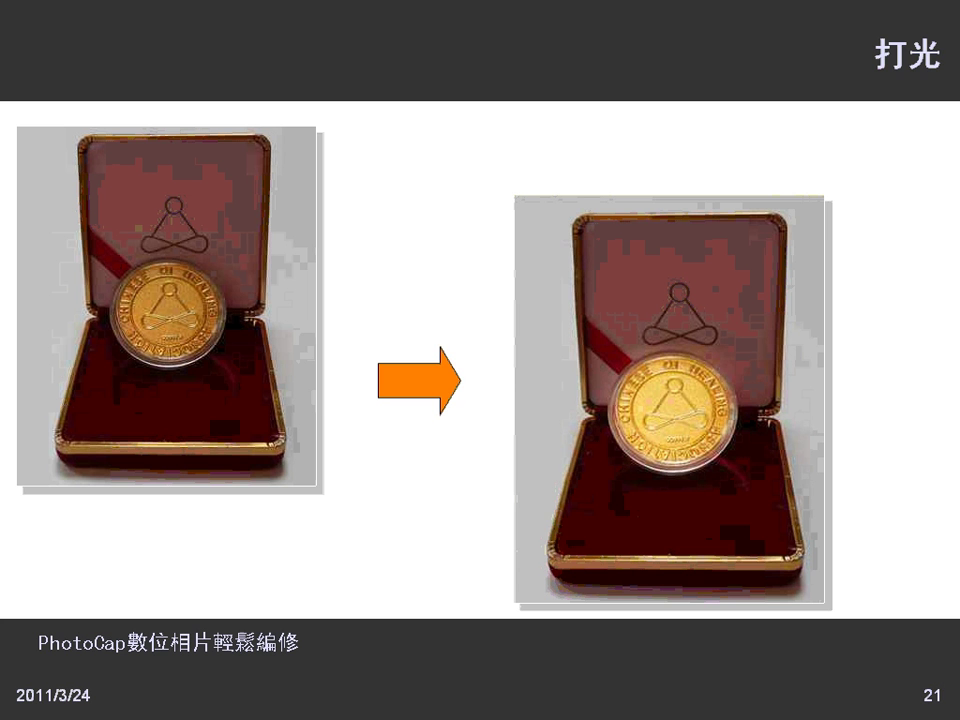
{"action": "key", "text": "alt+Tab"}
{"action": "key", "text": "Right"}
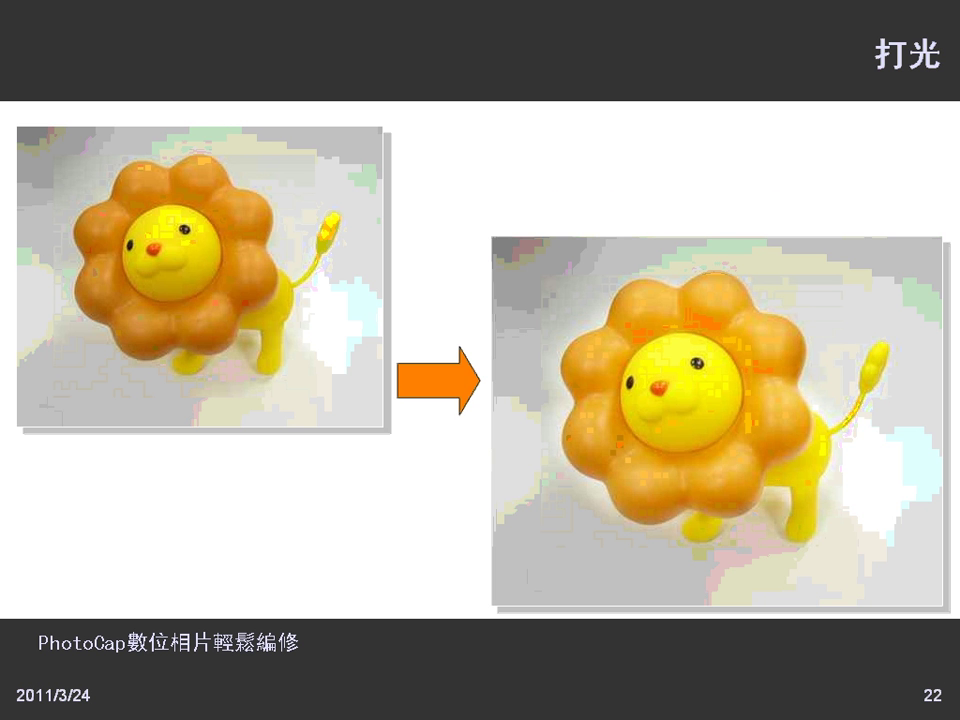
{"action": "key", "text": "Right"}
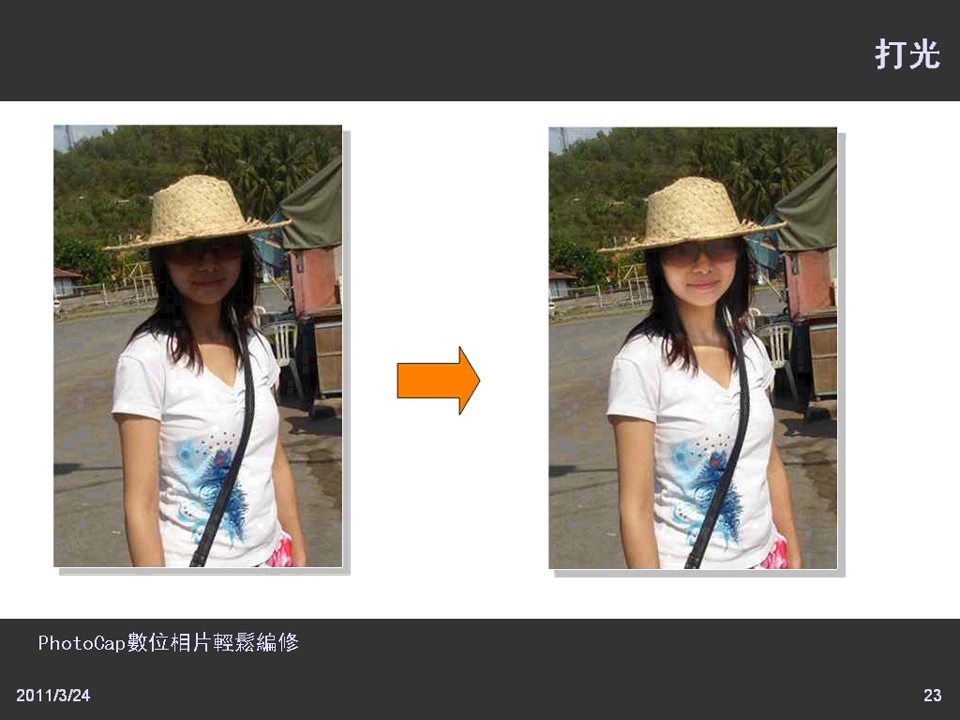
{"action": "key", "text": "alt+Tab"}
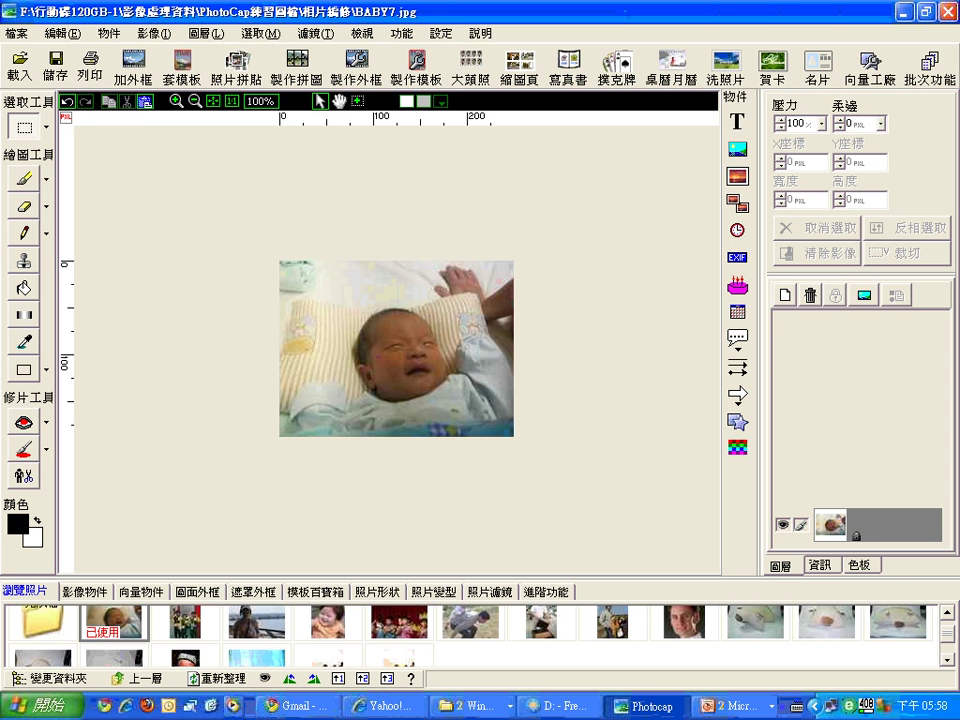
Step: Open P1010029.JPG and resize the image proportionally to 500 pixels wide
{"action": "double_click", "coordinate": [398, 622]}
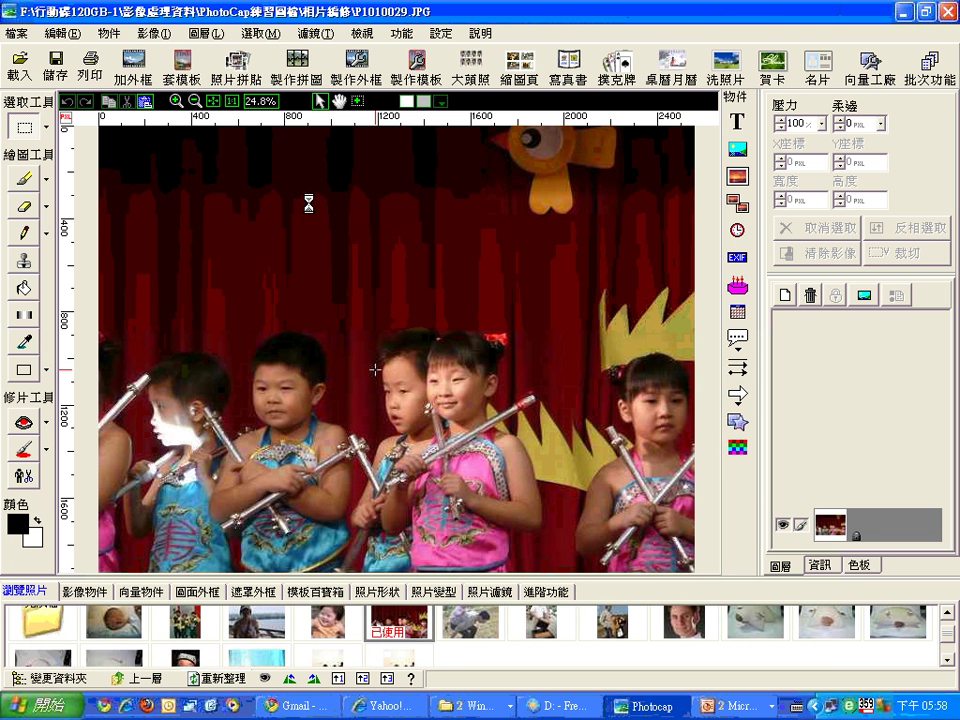
{"action": "left_click", "coordinate": [152, 33]}
{"action": "left_click", "coordinate": [180, 226]}
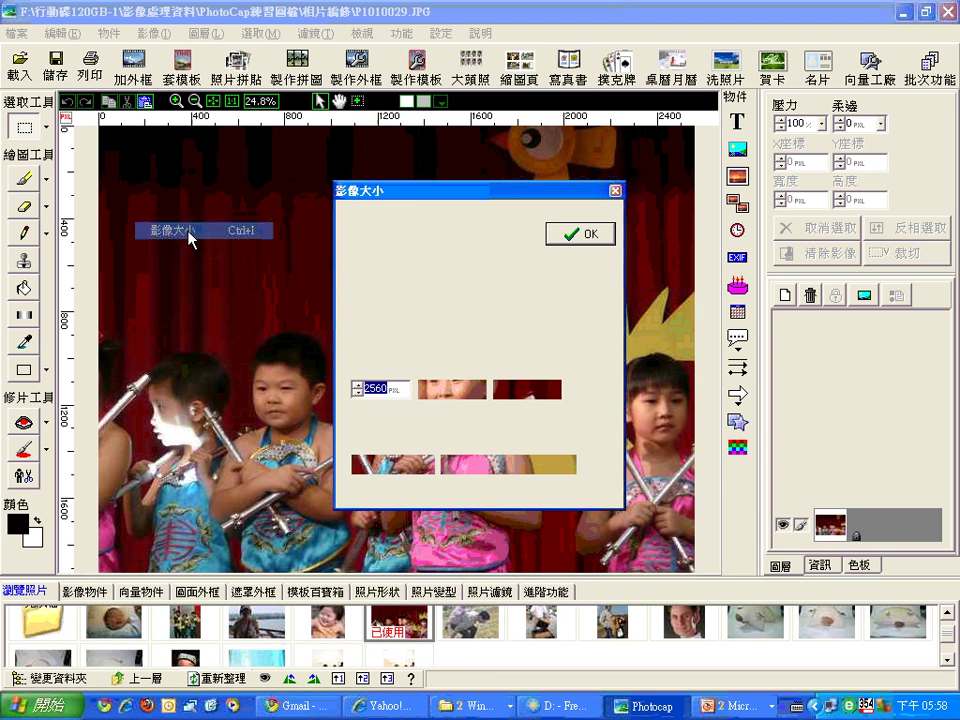
{"action": "type", "text": "500"}
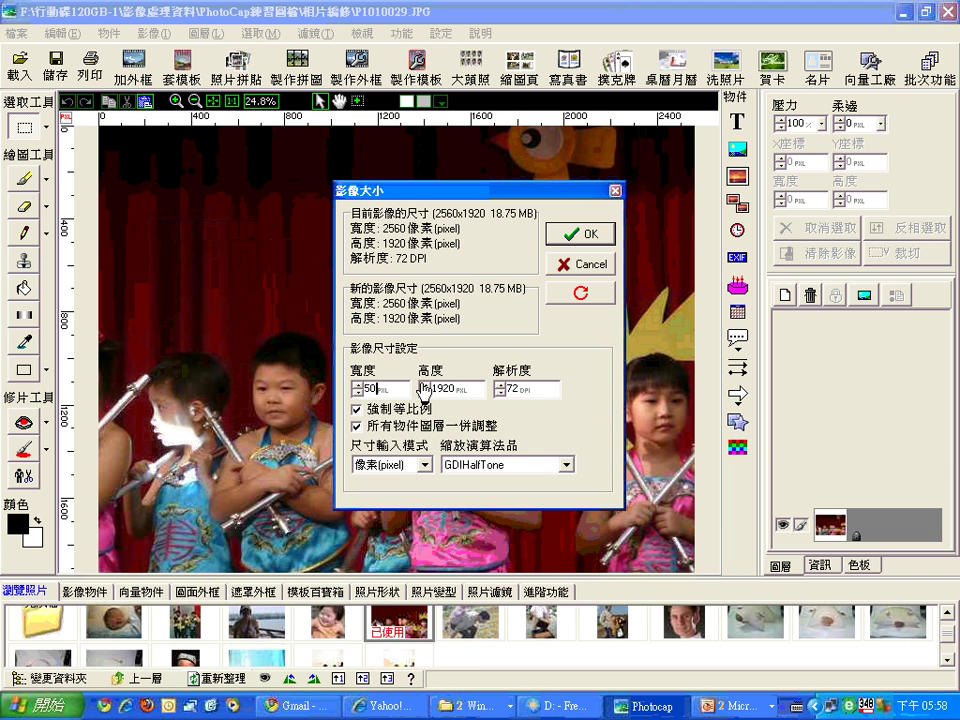
{"action": "left_click", "coordinate": [562, 243]}
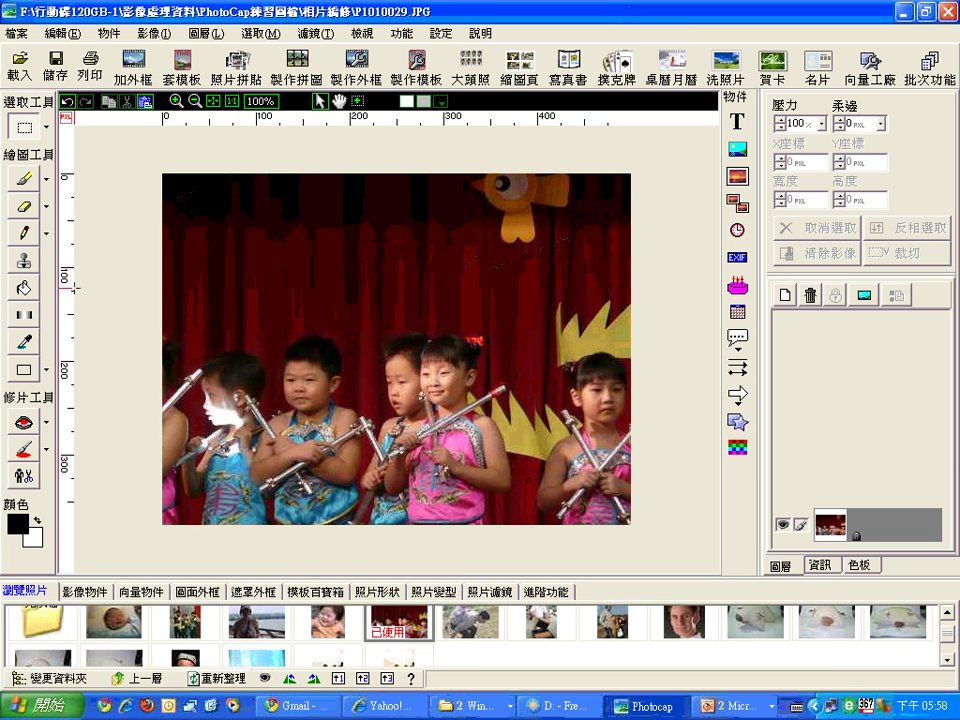
Step: Open the list of retouching tools and mark it in blue, underlining 去除黑斑疤痕
{"action": "left_click", "coordinate": [46, 424]}
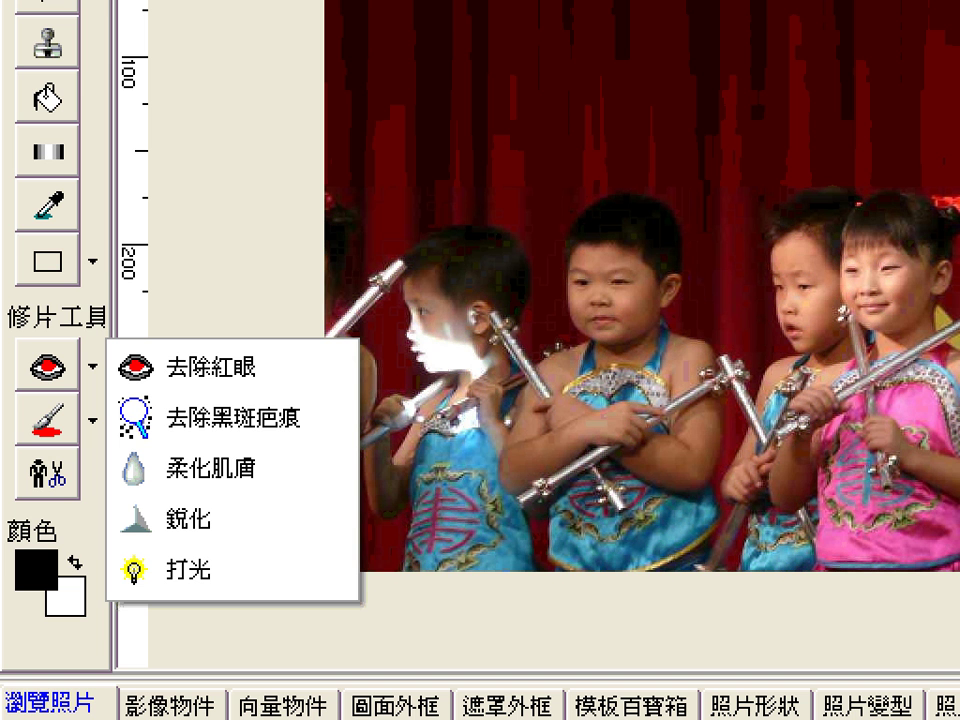
{"action": "mouse_move", "coordinate": [66, 281]}
{"action": "left_mouse_down"}
{"action": "mouse_move", "coordinate": [86, 252]}
{"action": "mouse_move", "coordinate": [103, 253]}
{"action": "left_mouse_up"}
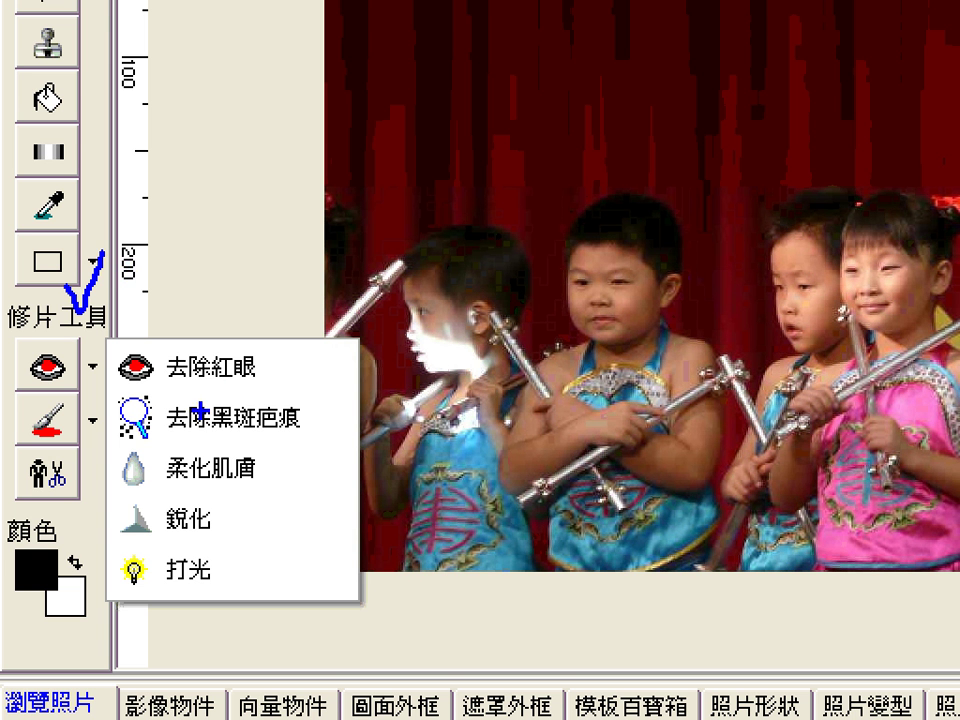
{"action": "mouse_move", "coordinate": [163, 438]}
{"action": "left_mouse_down"}
{"action": "mouse_move", "coordinate": [247, 427]}
{"action": "mouse_move", "coordinate": [318, 432]}
{"action": "left_mouse_up"}
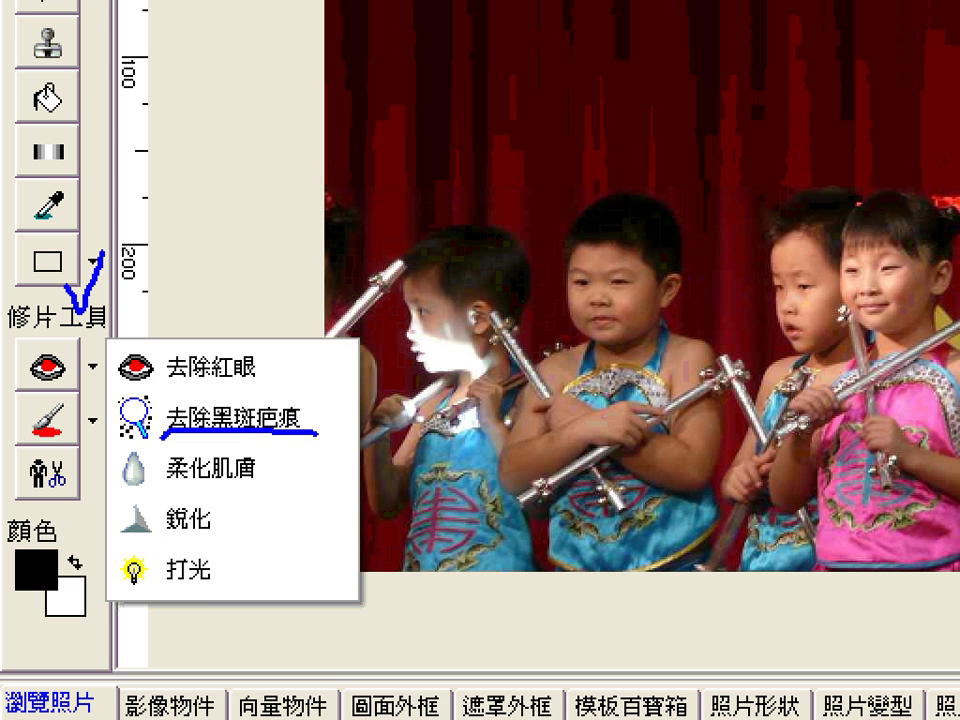
{"action": "mouse_move", "coordinate": [161, 594]}
{"action": "left_mouse_down"}
{"action": "mouse_move", "coordinate": [190, 596]}
{"action": "mouse_move", "coordinate": [205, 510]}
{"action": "mouse_move", "coordinate": [135, 630]}
{"action": "mouse_move", "coordinate": [160, 633]}
{"action": "left_mouse_up"}
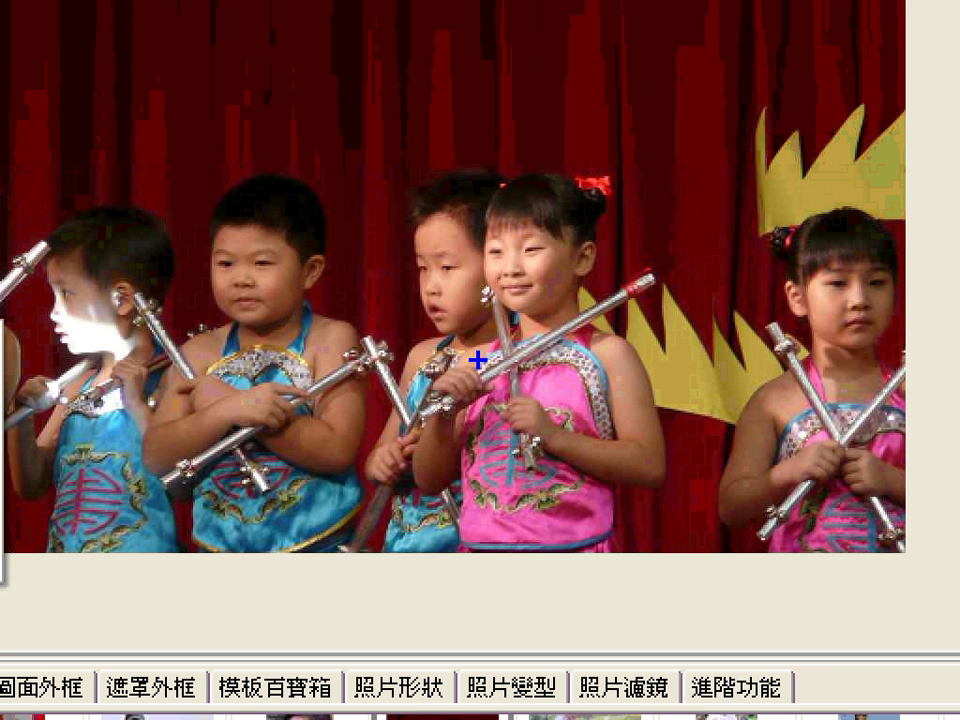
Step: Mark the two middle children and the girl beside the yellow cutout in blue on the magnified photo, clearing the marks in between
{"action": "left_click_drag", "start_coordinate": [513, 93], "coordinate": [551, 105]}
{"action": "mouse_move", "coordinate": [416, 130]}
{"action": "left_mouse_down"}
{"action": "mouse_move", "coordinate": [431, 174]}
{"action": "mouse_move", "coordinate": [489, 103]}
{"action": "left_mouse_up"}
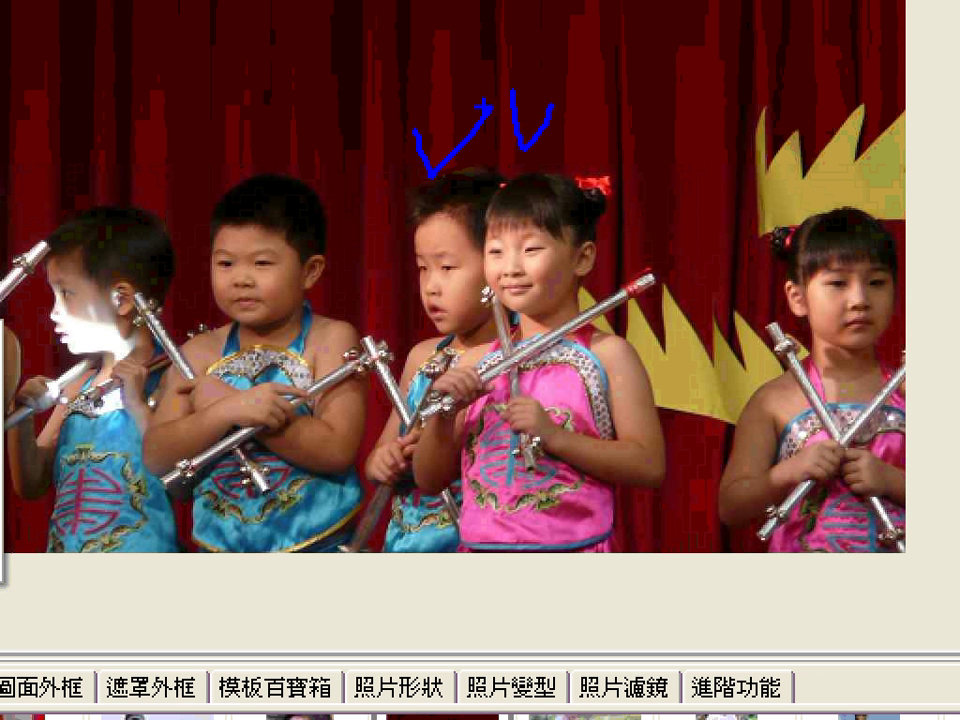
{"action": "mouse_move", "coordinate": [430, 168]}
{"action": "left_mouse_down"}
{"action": "mouse_move", "coordinate": [396, 225]}
{"action": "mouse_move", "coordinate": [418, 381]}
{"action": "mouse_move", "coordinate": [525, 140]}
{"action": "left_mouse_up"}
{"action": "key", "text": "e"}
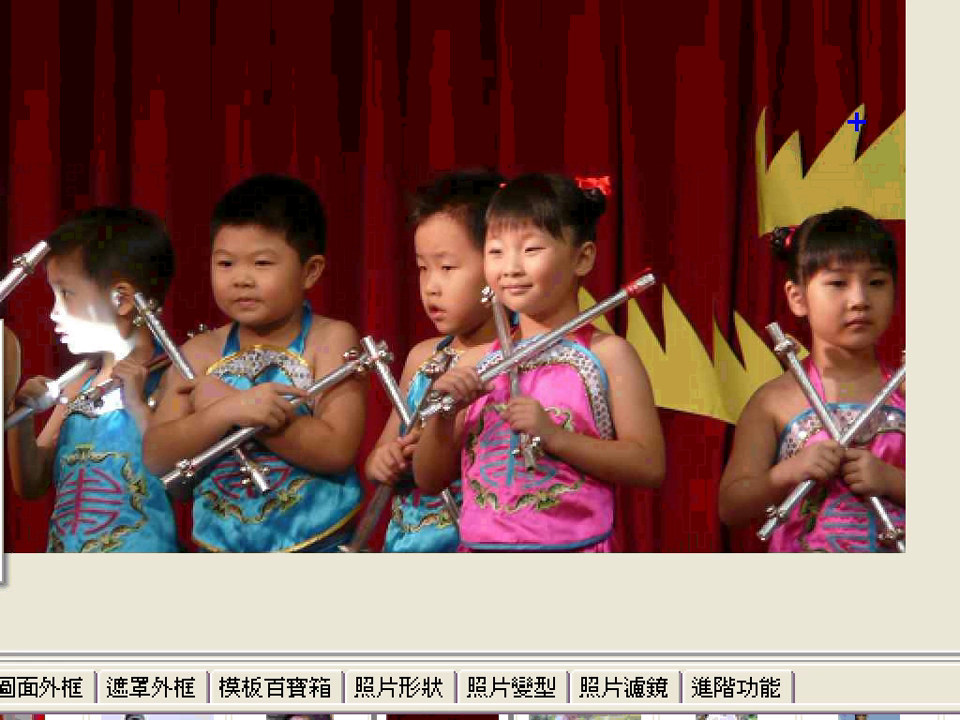
{"action": "left_click_drag", "start_coordinate": [856, 107], "coordinate": [842, 192]}
{"action": "left_click_drag", "start_coordinate": [805, 150], "coordinate": [910, 157]}
{"action": "mouse_move", "coordinate": [862, 262]}
{"action": "left_mouse_down"}
{"action": "mouse_move", "coordinate": [853, 300]}
{"action": "mouse_move", "coordinate": [780, 205]}
{"action": "mouse_move", "coordinate": [842, 228]}
{"action": "left_mouse_up"}
{"action": "key", "text": "e"}
{"action": "mouse_move", "coordinate": [299, 38]}
{"action": "left_mouse_down"}
{"action": "mouse_move", "coordinate": [249, 178]}
{"action": "mouse_move", "coordinate": [262, 183]}
{"action": "mouse_move", "coordinate": [205, 290]}
{"action": "mouse_move", "coordinate": [228, 172]}
{"action": "left_mouse_up"}
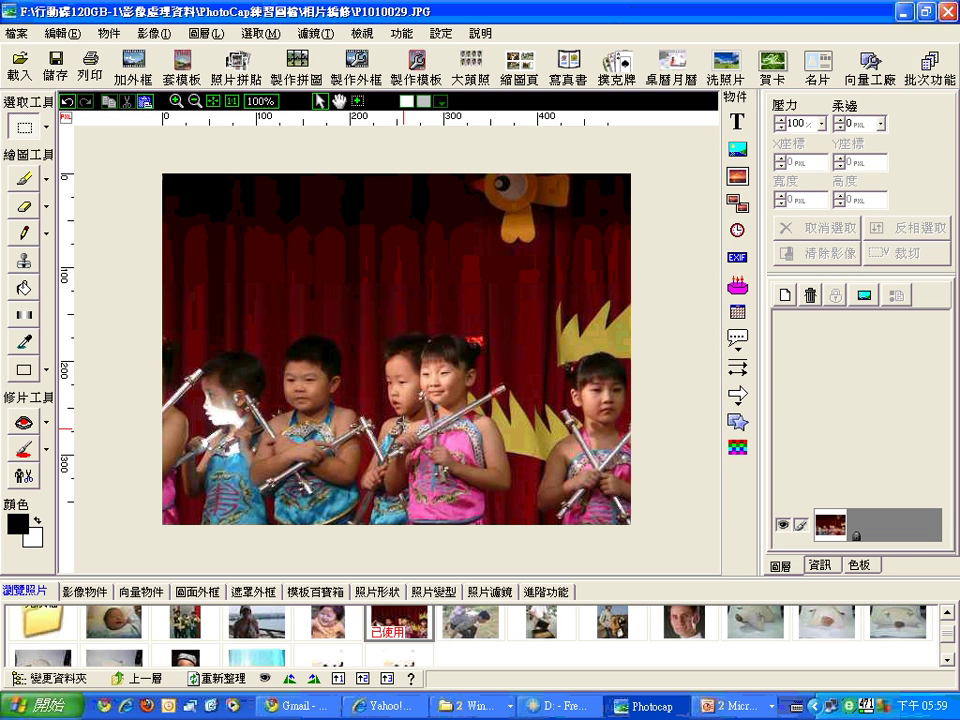
Step: Choose the 打光 retouching tool and set its brush size to 47 px and its exposure to 14
{"action": "left_click", "coordinate": [45, 423]}
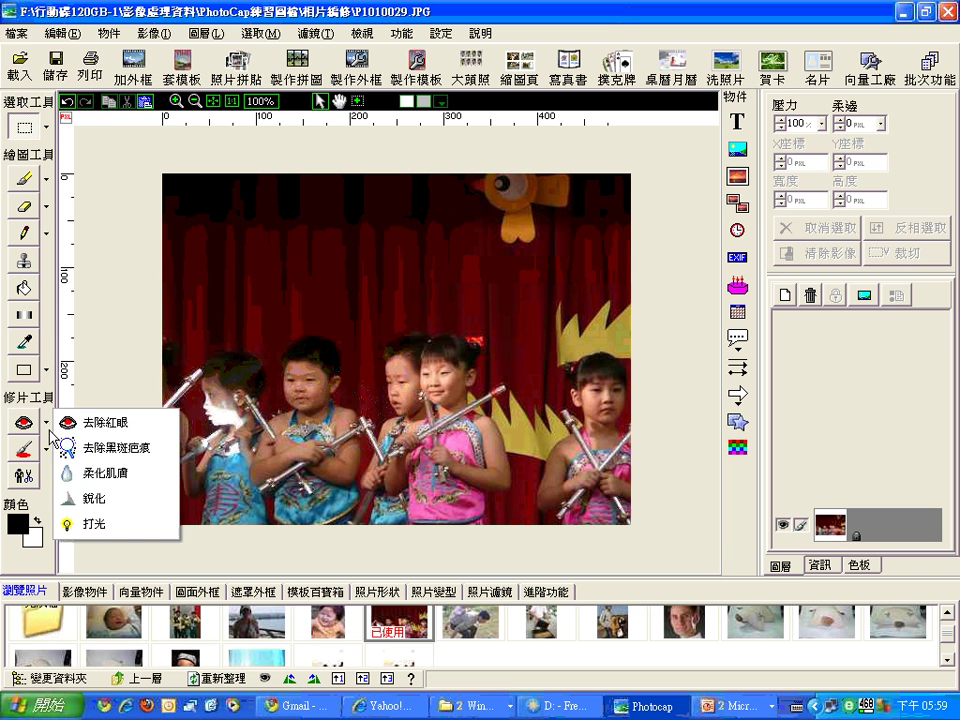
{"action": "left_click", "coordinate": [85, 523]}
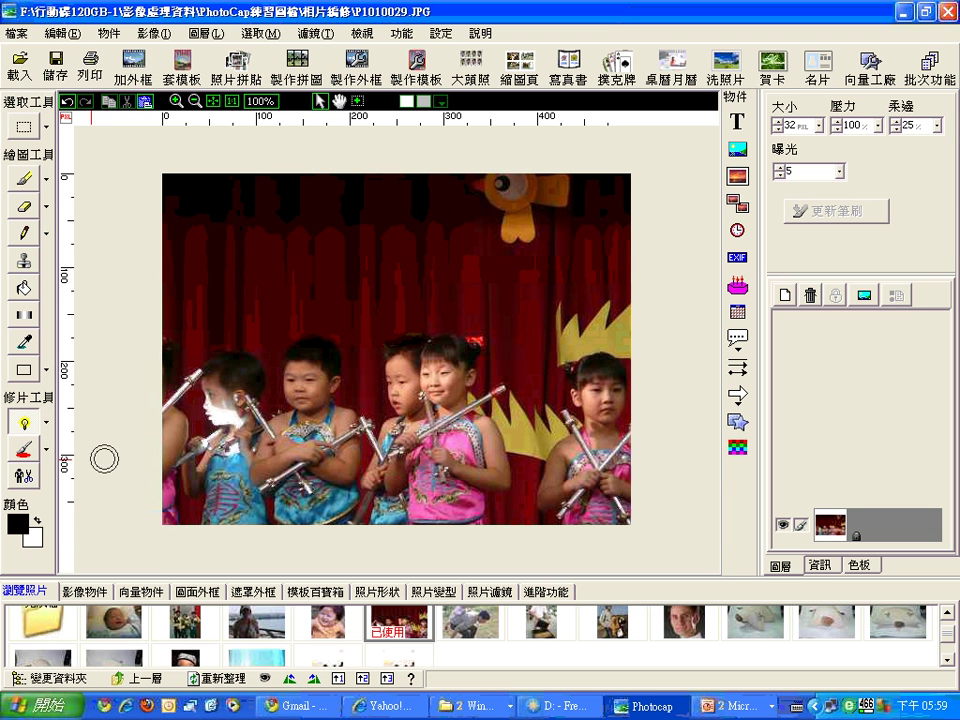
{"action": "left_click_drag", "start_coordinate": [186, 317], "coordinate": [190, 266]}
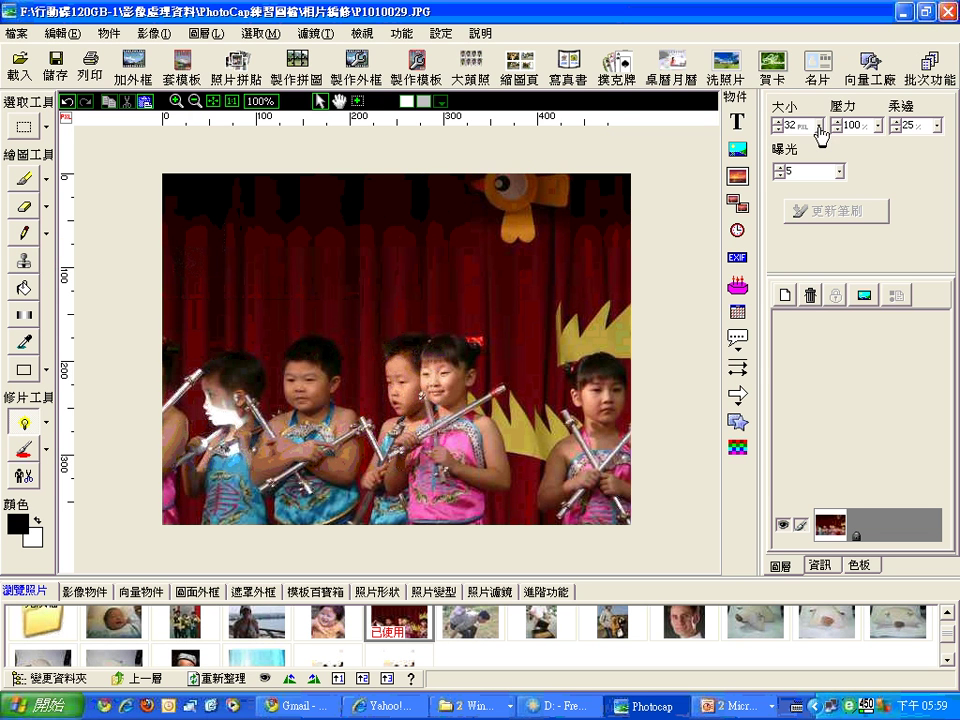
{"action": "mouse_move", "coordinate": [818, 125]}
{"action": "left_mouse_down"}
{"action": "mouse_move", "coordinate": [822, 90]}
{"action": "mouse_move", "coordinate": [820, 123]}
{"action": "left_mouse_up"}
{"action": "mouse_move", "coordinate": [841, 174]}
{"action": "left_mouse_down"}
{"action": "mouse_move", "coordinate": [844, 156]}
{"action": "mouse_move", "coordinate": [844, 166]}
{"action": "left_mouse_up"}
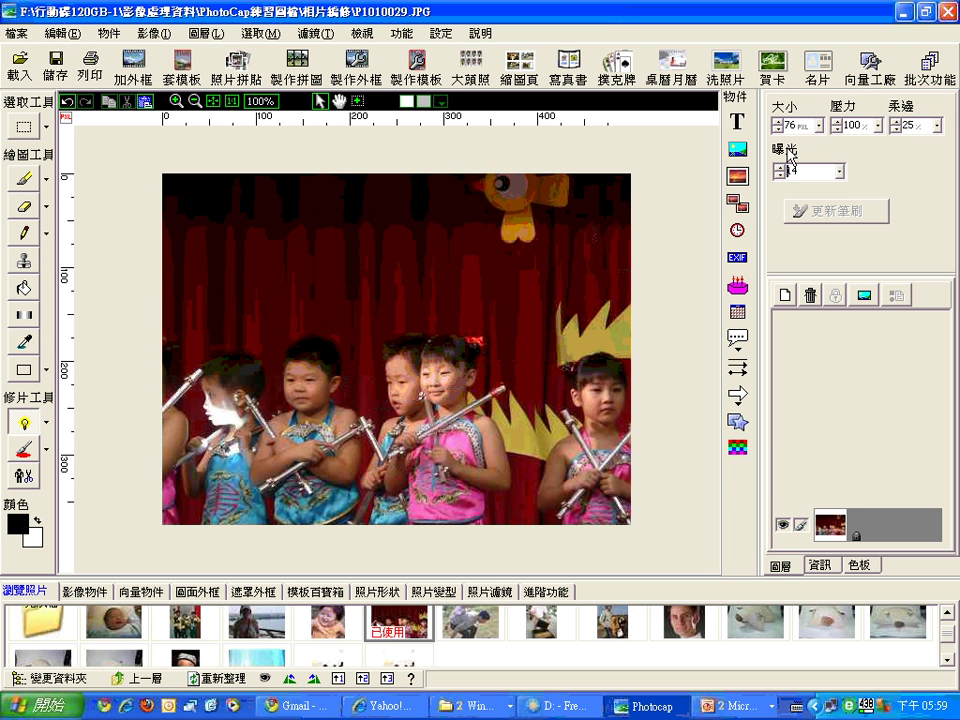
{"action": "left_click_drag", "start_coordinate": [819, 125], "coordinate": [816, 112]}
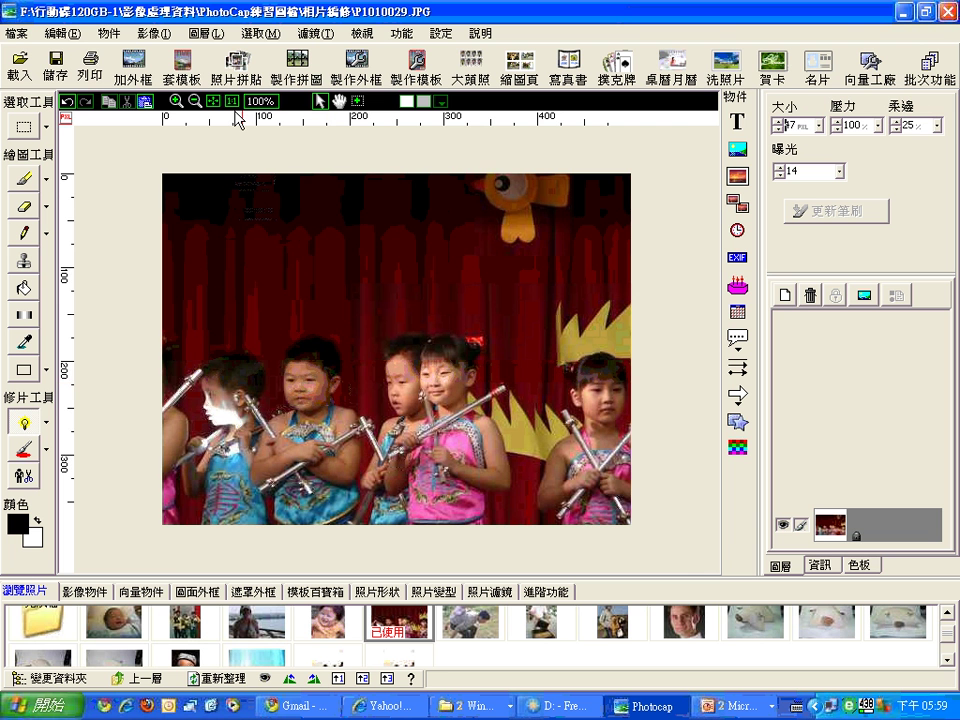
Step: Brighten the face and upper body of the boy with crossed arms with the 打光 brush at 200% zoom
{"action": "left_click", "coordinate": [176, 101]}
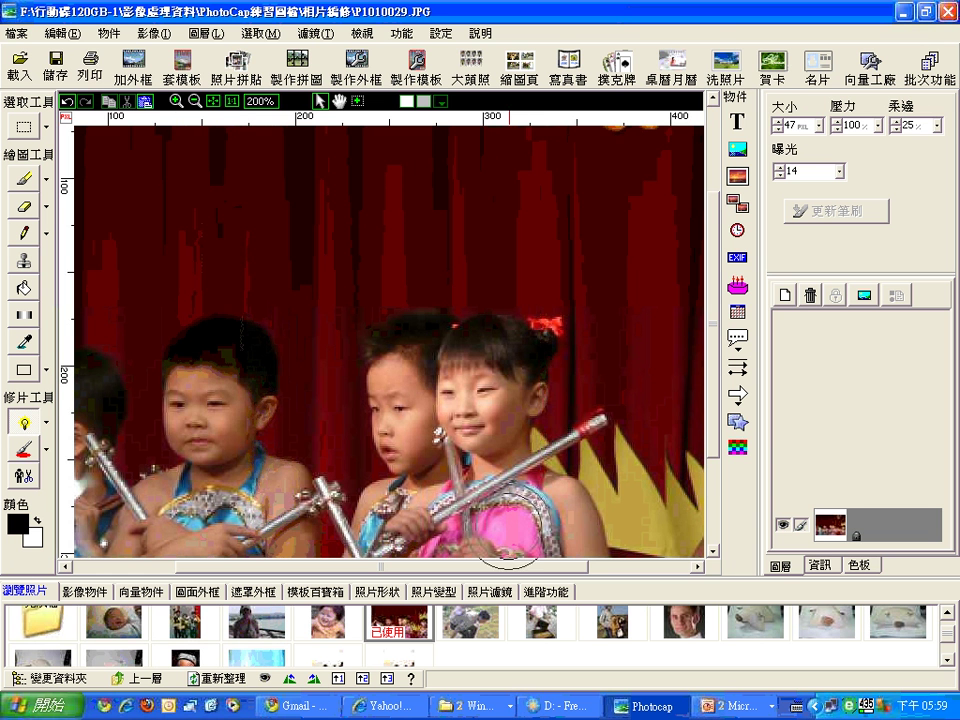
{"action": "scroll", "coordinate": [714, 418], "scroll_direction": "down", "scroll_amount": 2}
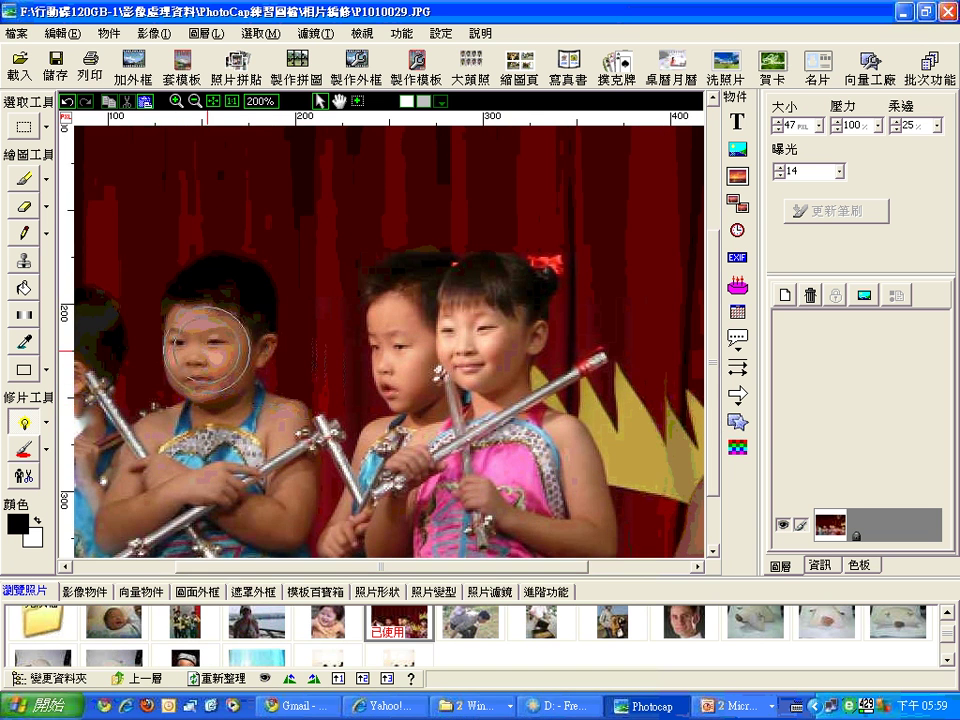
{"action": "mouse_move", "coordinate": [195, 340]}
{"action": "left_mouse_down"}
{"action": "mouse_move", "coordinate": [263, 420]}
{"action": "mouse_move", "coordinate": [200, 472]}
{"action": "mouse_move", "coordinate": [111, 504]}
{"action": "mouse_move", "coordinate": [200, 420]}
{"action": "left_mouse_up"}
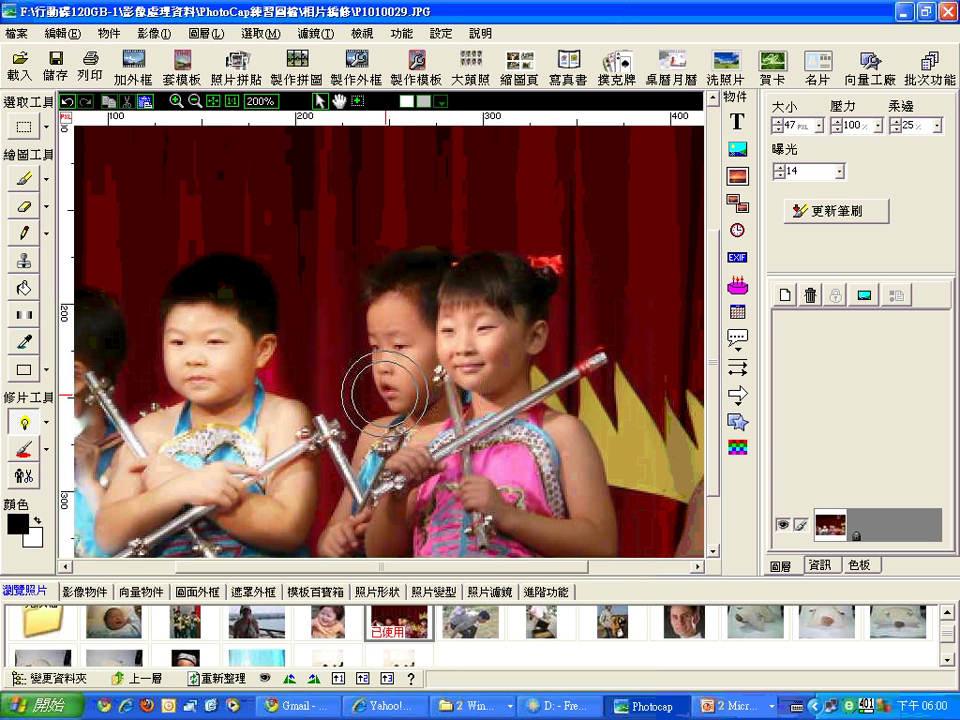
{"action": "left_click", "coordinate": [384, 393]}
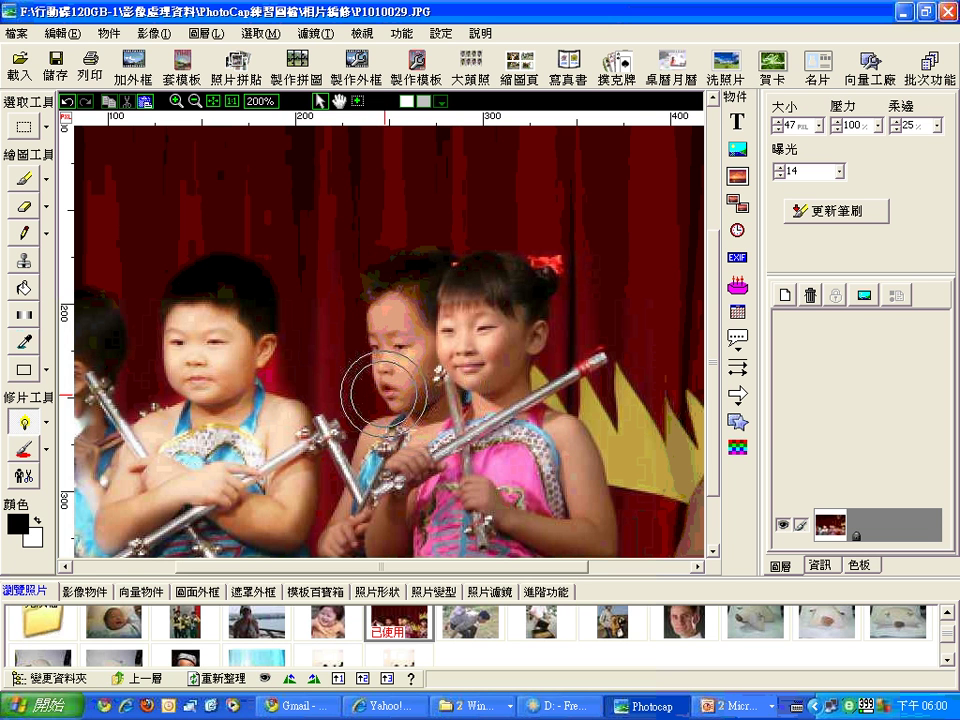
Step: Point out the brightened boy and the 更新筆刷 option with blue marks and clear them
{"action": "mouse_move", "coordinate": [214, 332]}
{"action": "left_mouse_down"}
{"action": "mouse_move", "coordinate": [204, 328]}
{"action": "mouse_move", "coordinate": [204, 349]}
{"action": "mouse_move", "coordinate": [212, 334]}
{"action": "mouse_move", "coordinate": [244, 380]}
{"action": "left_mouse_up"}
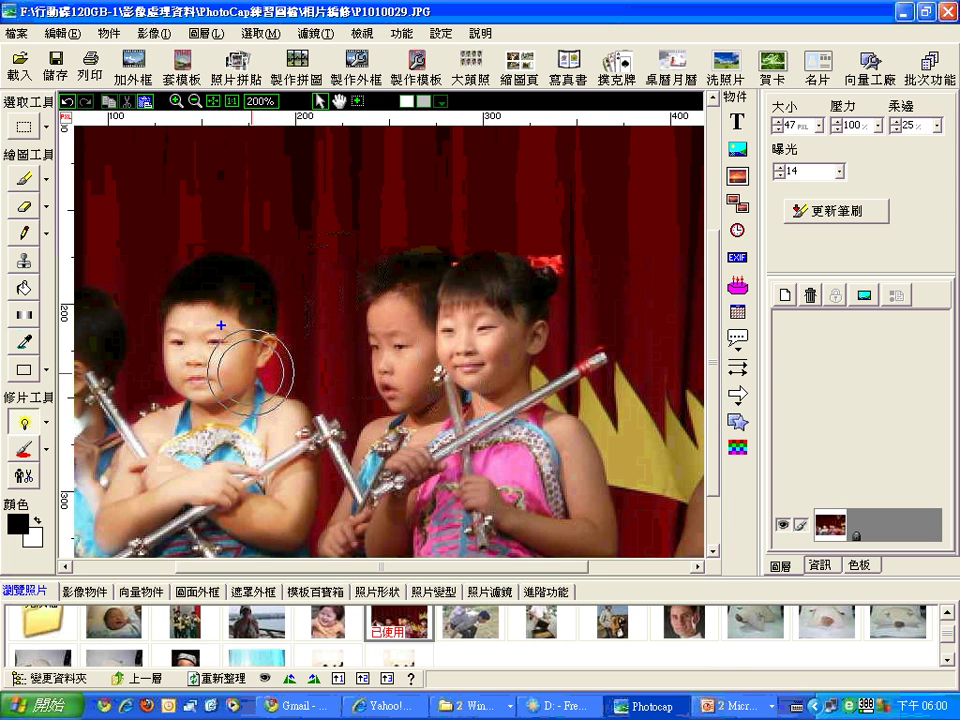
{"action": "mouse_move", "coordinate": [185, 305]}
{"action": "left_mouse_down"}
{"action": "mouse_move", "coordinate": [229, 276]}
{"action": "mouse_move", "coordinate": [562, 188]}
{"action": "mouse_move", "coordinate": [764, 215]}
{"action": "mouse_move", "coordinate": [882, 186]}
{"action": "mouse_move", "coordinate": [880, 254]}
{"action": "mouse_move", "coordinate": [768, 206]}
{"action": "left_mouse_up"}
{"action": "key", "text": "Escape"}
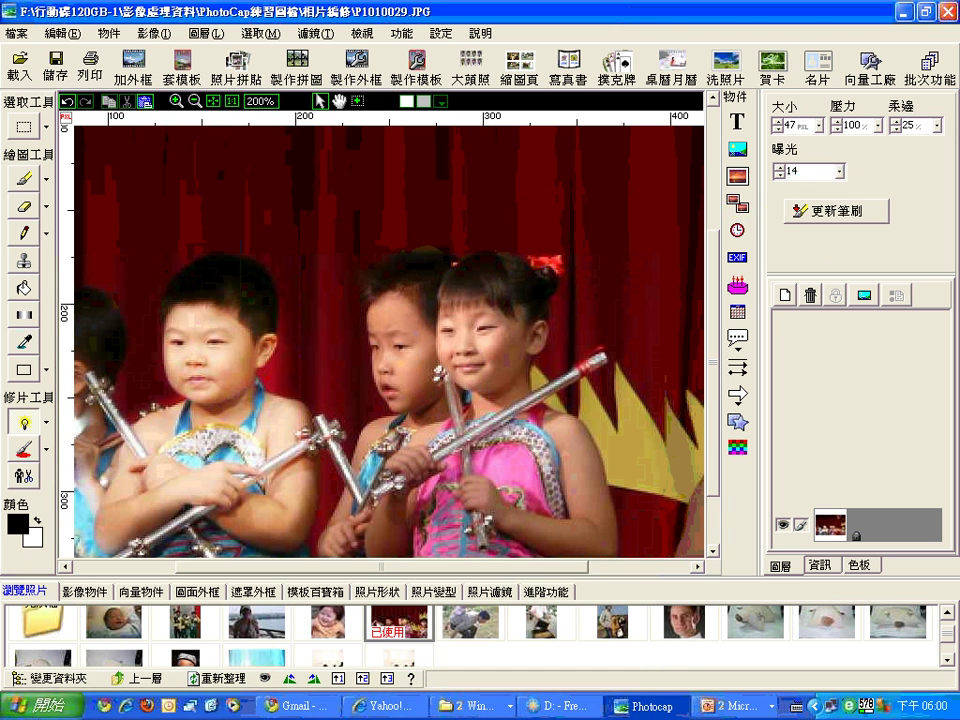
Step: Refresh the brush with 更新筆刷, brighten the same boy a second time and undo that extra brightening
{"action": "left_click", "coordinate": [862, 213]}
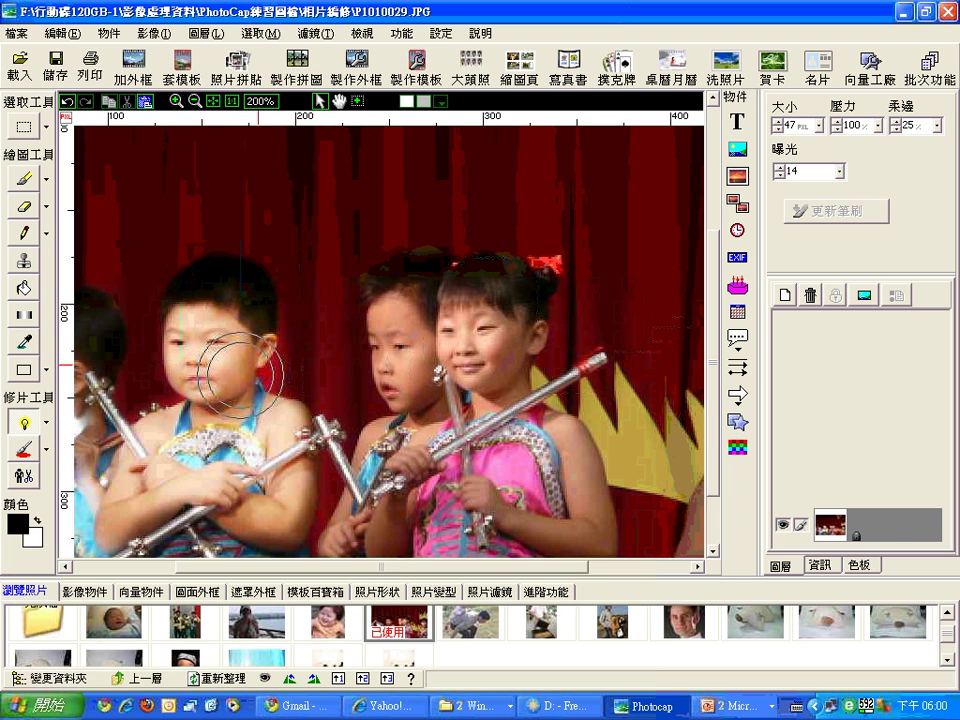
{"action": "mouse_move", "coordinate": [225, 364]}
{"action": "left_mouse_down"}
{"action": "mouse_move", "coordinate": [197, 339]}
{"action": "mouse_move", "coordinate": [258, 424]}
{"action": "mouse_move", "coordinate": [263, 454]}
{"action": "mouse_move", "coordinate": [198, 444]}
{"action": "mouse_move", "coordinate": [186, 423]}
{"action": "mouse_move", "coordinate": [131, 489]}
{"action": "mouse_move", "coordinate": [206, 480]}
{"action": "mouse_move", "coordinate": [286, 450]}
{"action": "mouse_move", "coordinate": [257, 418]}
{"action": "left_mouse_up"}
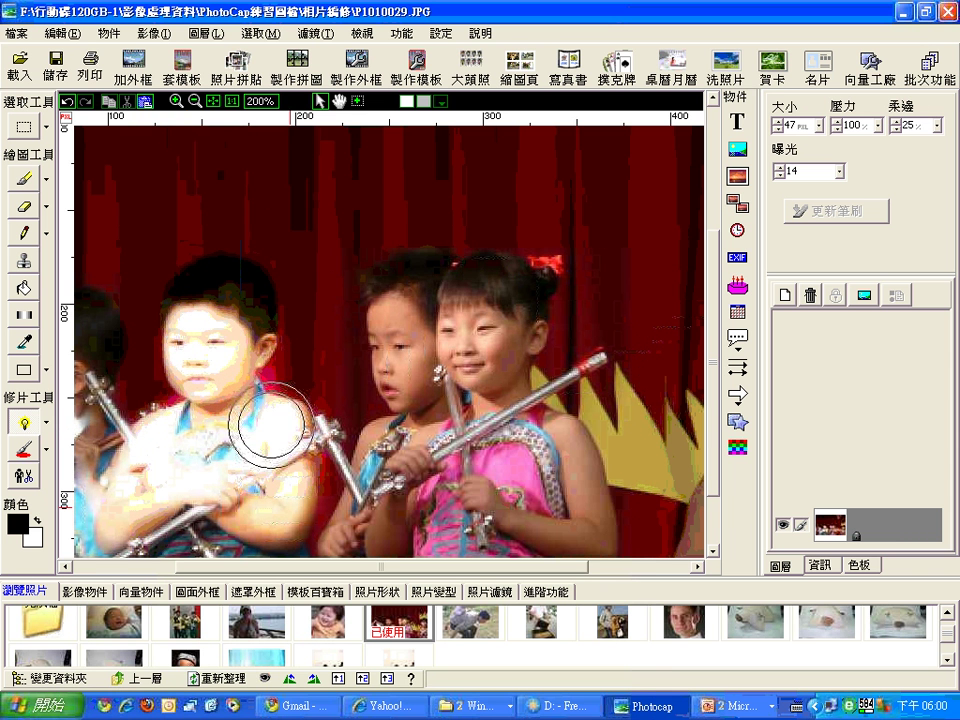
{"action": "key", "text": "ctrl+z"}
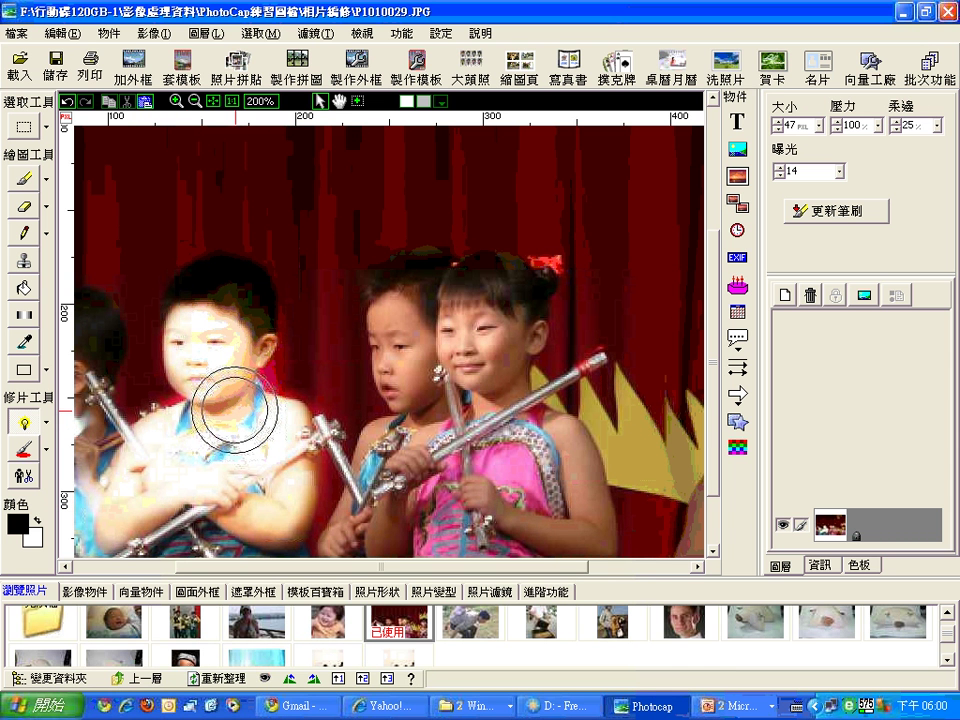
{"action": "key", "text": "ctrl+z"}
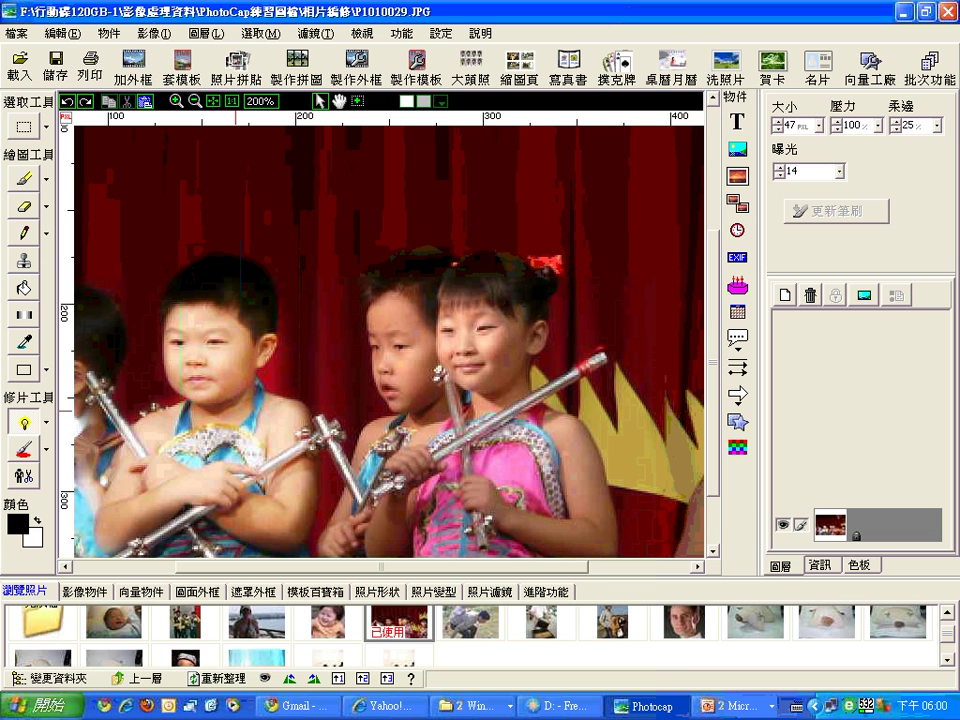
Step: Switch to the PowerPoint slide show, advance from 打光 through the EV exposure slides to 去除黑斑疤痕, and return to PhotoCap
{"action": "key", "text": "alt+Tab"}
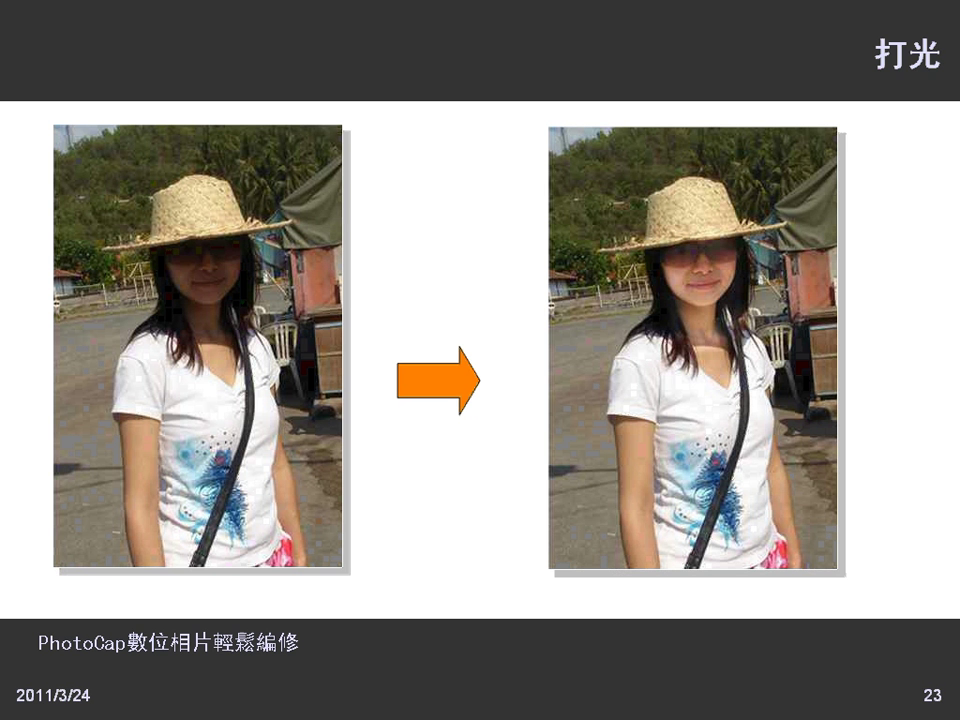
{"action": "left_click", "coordinate": [408, 506]}
{"action": "left_click", "coordinate": [410, 507]}
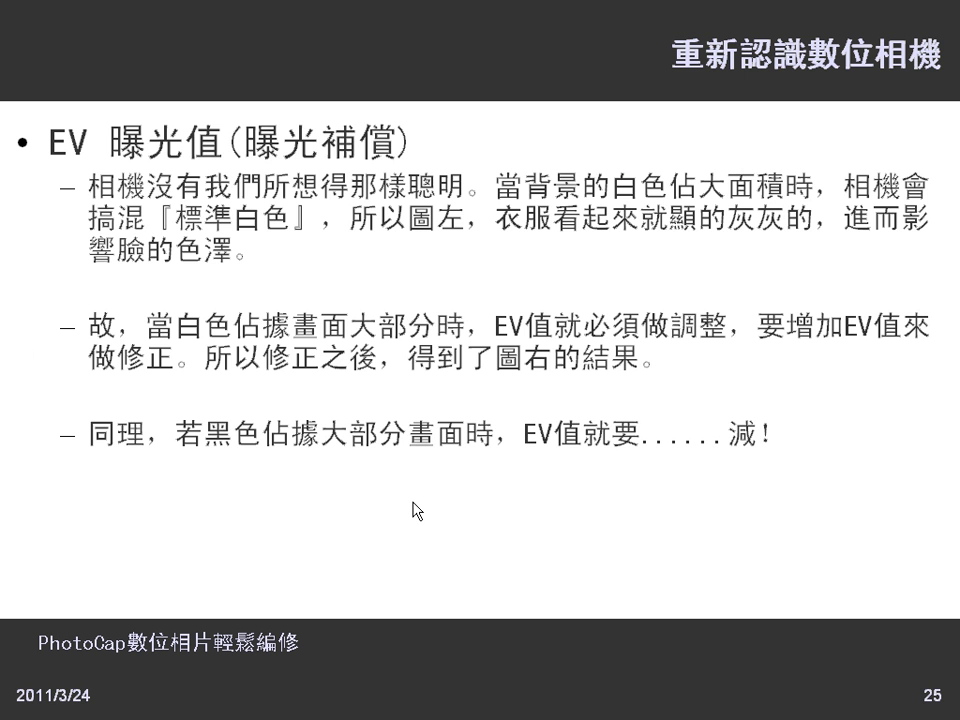
{"action": "left_click", "coordinate": [412, 510]}
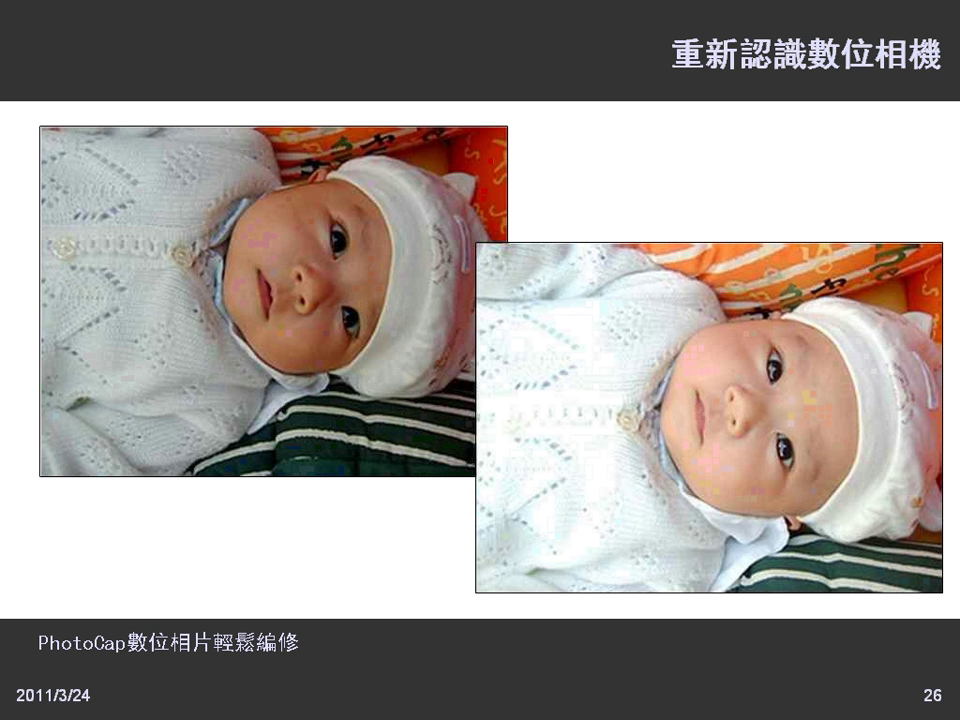
{"action": "key", "text": "Right"}
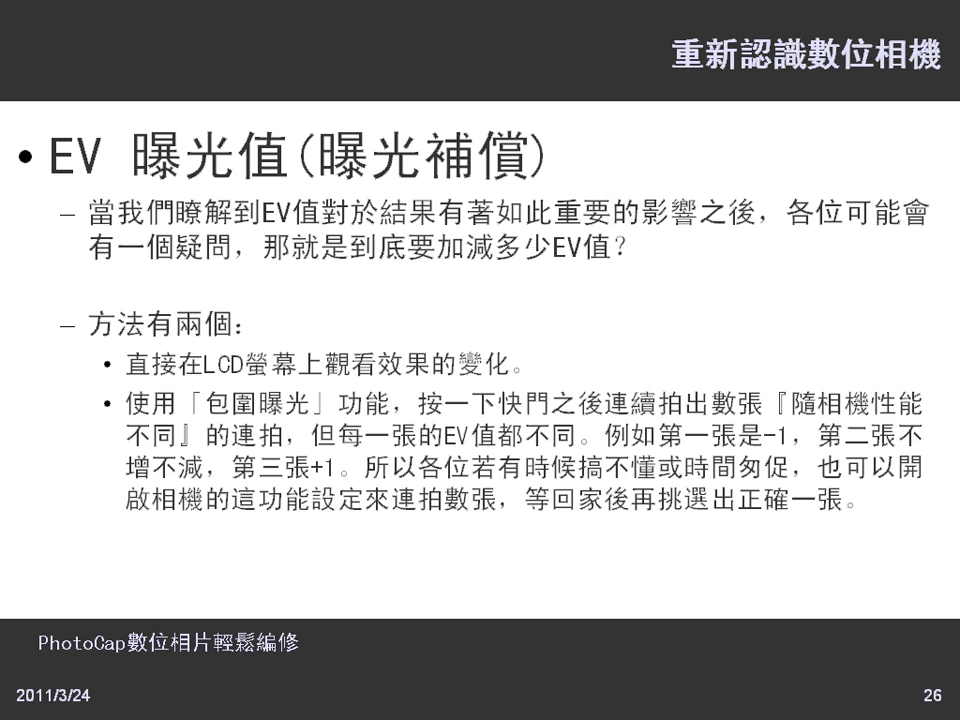
{"action": "key", "text": "Right"}
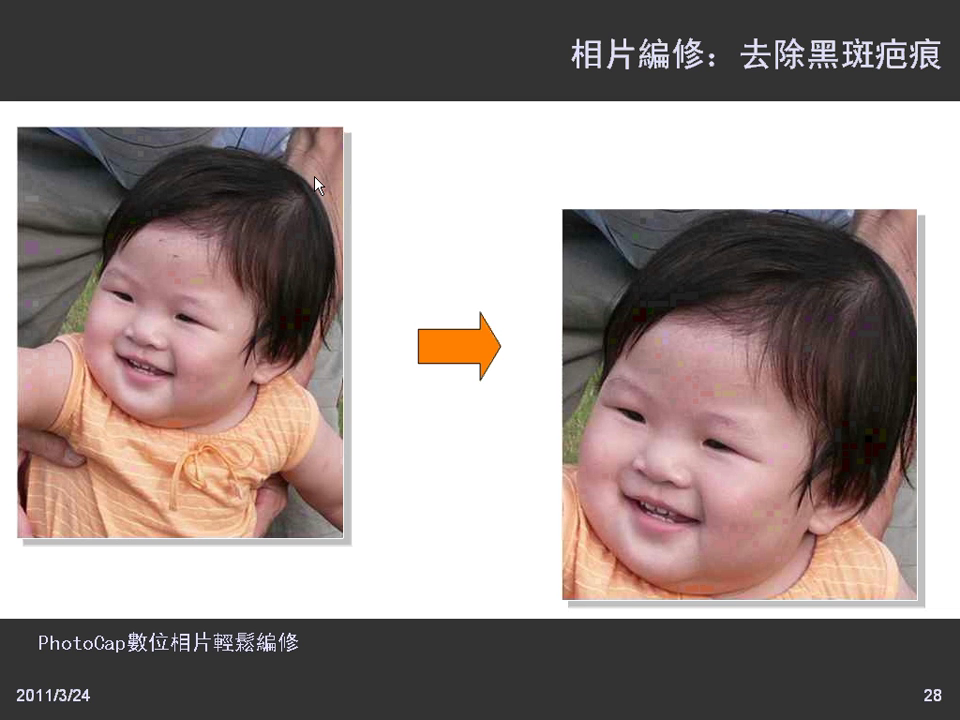
{"action": "key", "text": "alt+Tab"}
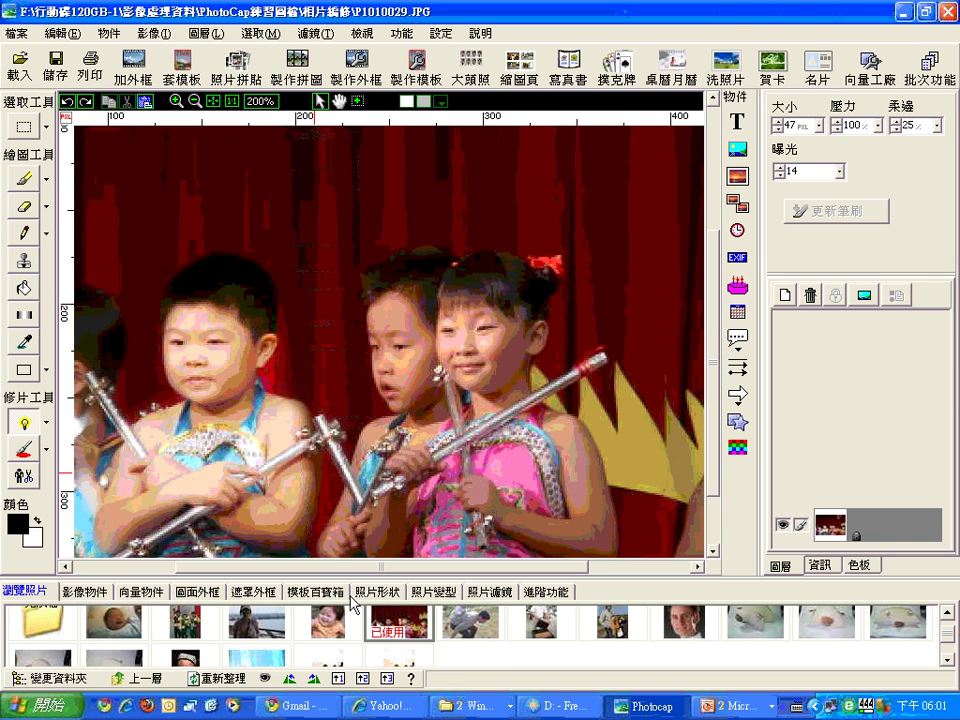
Step: Open P1000976-1.JPG from the photo browser and display it at 100%
{"action": "double_click", "coordinate": [326, 621]}
{"action": "left_click", "coordinate": [461, 397]}
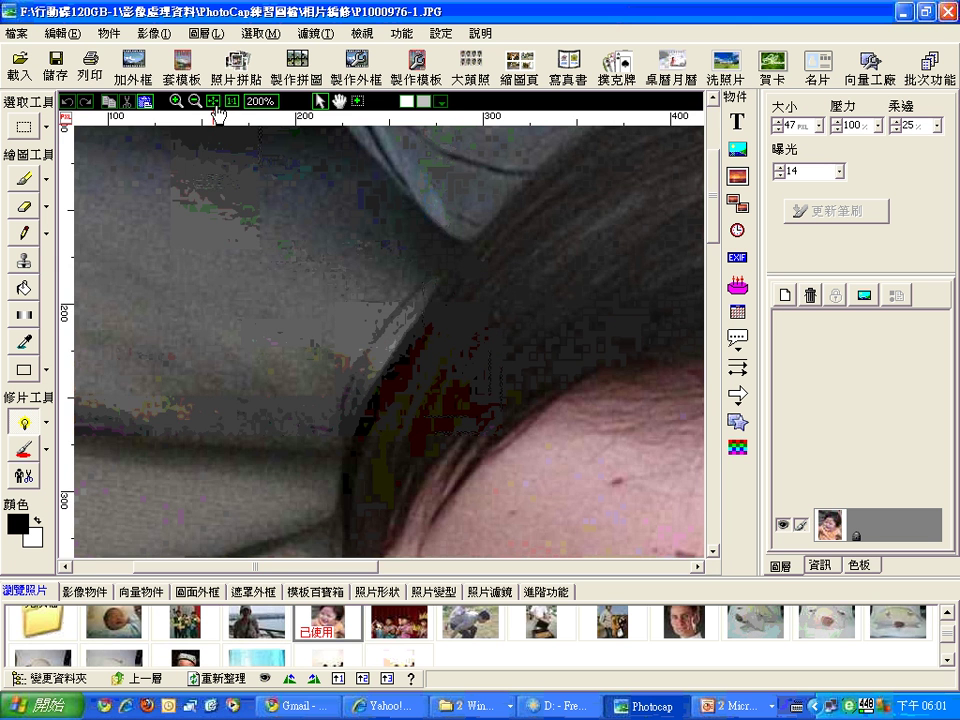
{"action": "left_click", "coordinate": [195, 101]}
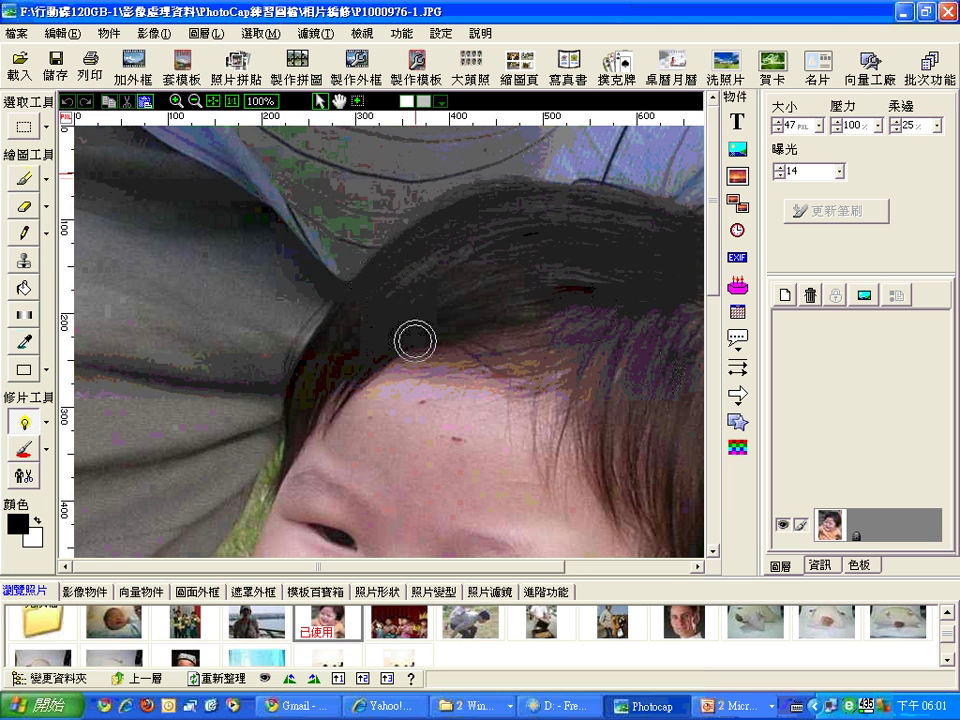
Step: Enlarge the child's forehead to 200% and mark its dark spots in blue
{"action": "left_click_drag", "start_coordinate": [432, 360], "coordinate": [377, 308]}
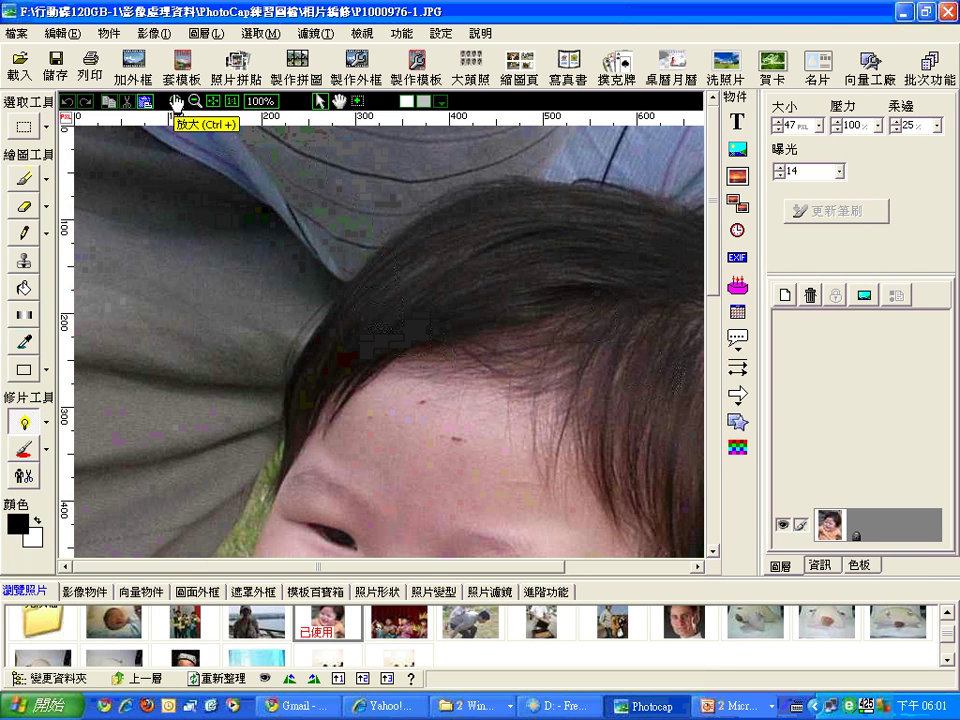
{"action": "left_click", "coordinate": [176, 101]}
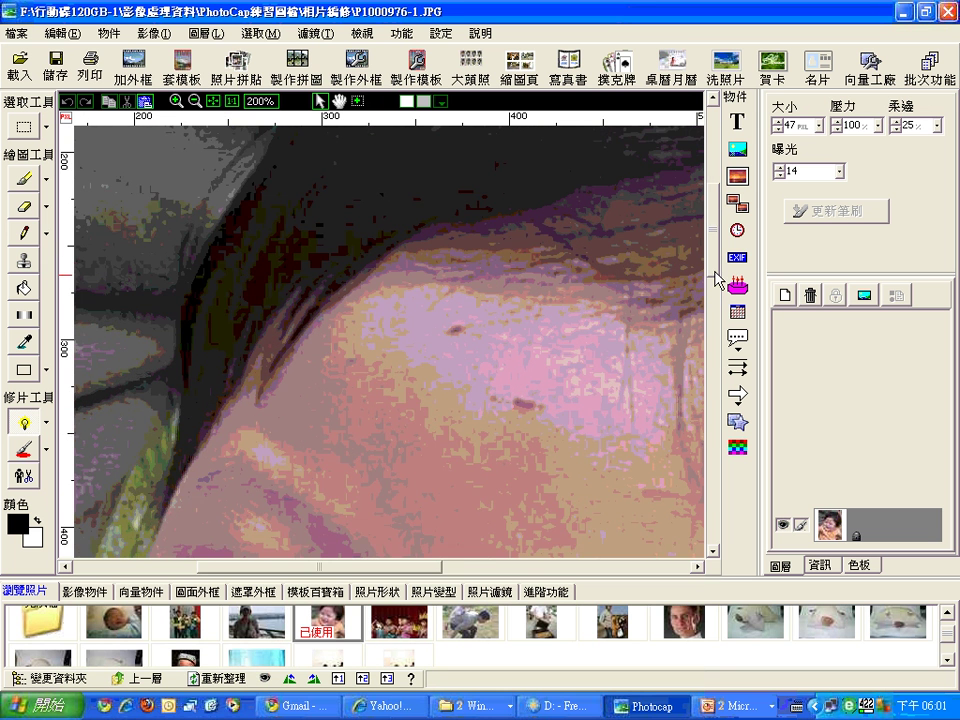
{"action": "scroll", "coordinate": [718, 274], "scroll_direction": "down", "scroll_amount": 2}
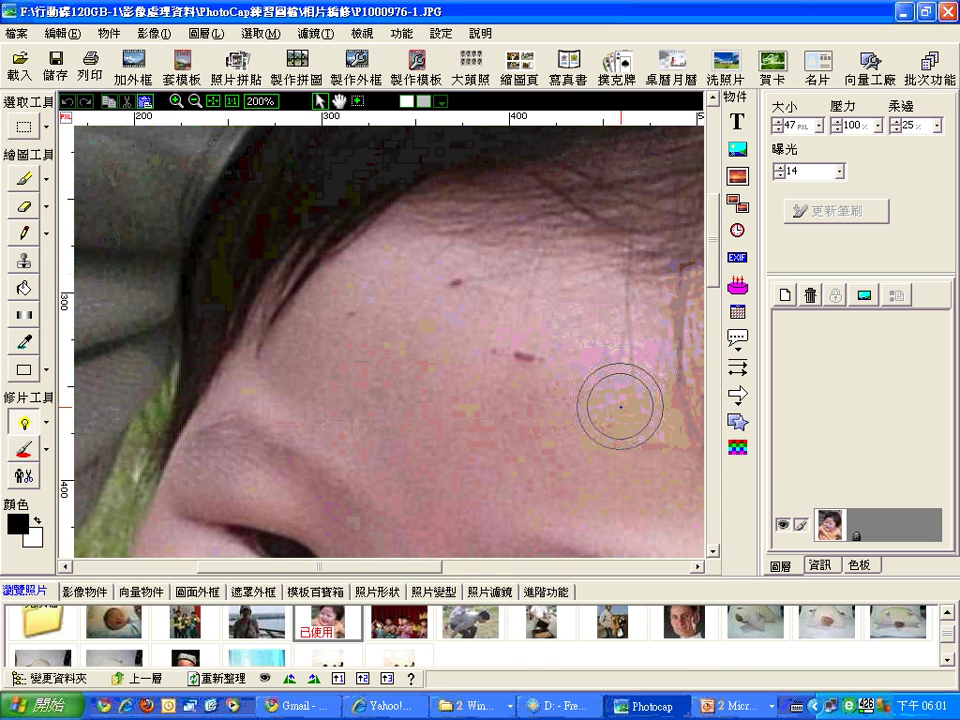
{"action": "mouse_move", "coordinate": [378, 346]}
{"action": "left_mouse_down"}
{"action": "mouse_move", "coordinate": [355, 350]}
{"action": "mouse_move", "coordinate": [376, 347]}
{"action": "left_mouse_up"}
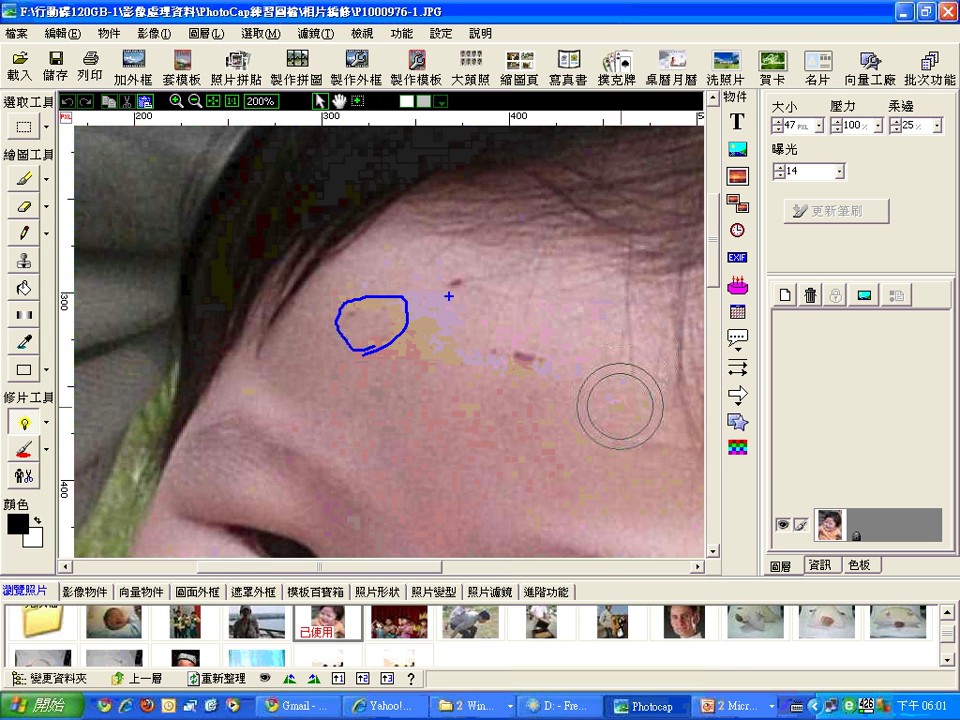
{"action": "mouse_move", "coordinate": [449, 296]}
{"action": "left_mouse_down"}
{"action": "mouse_move", "coordinate": [430, 299]}
{"action": "mouse_move", "coordinate": [440, 300]}
{"action": "left_mouse_up"}
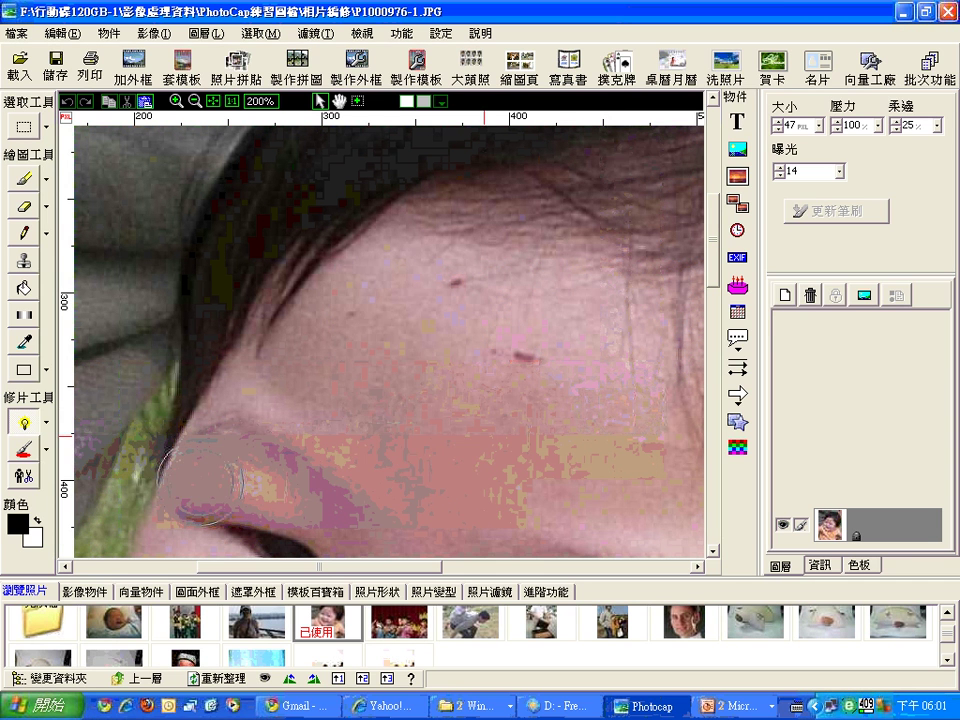
Step: Activate the 去除黑斑疤痕 retouching tool and set its 去雜點設定 to 大範圍(疤痕)
{"action": "left_click", "coordinate": [47, 428]}
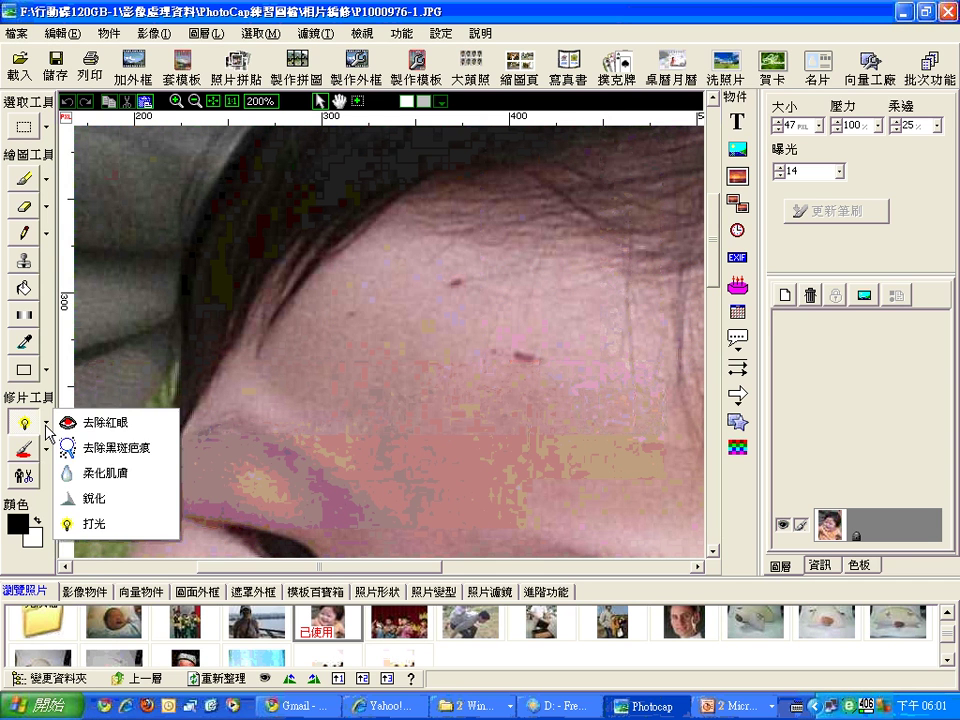
{"action": "left_click", "coordinate": [92, 448]}
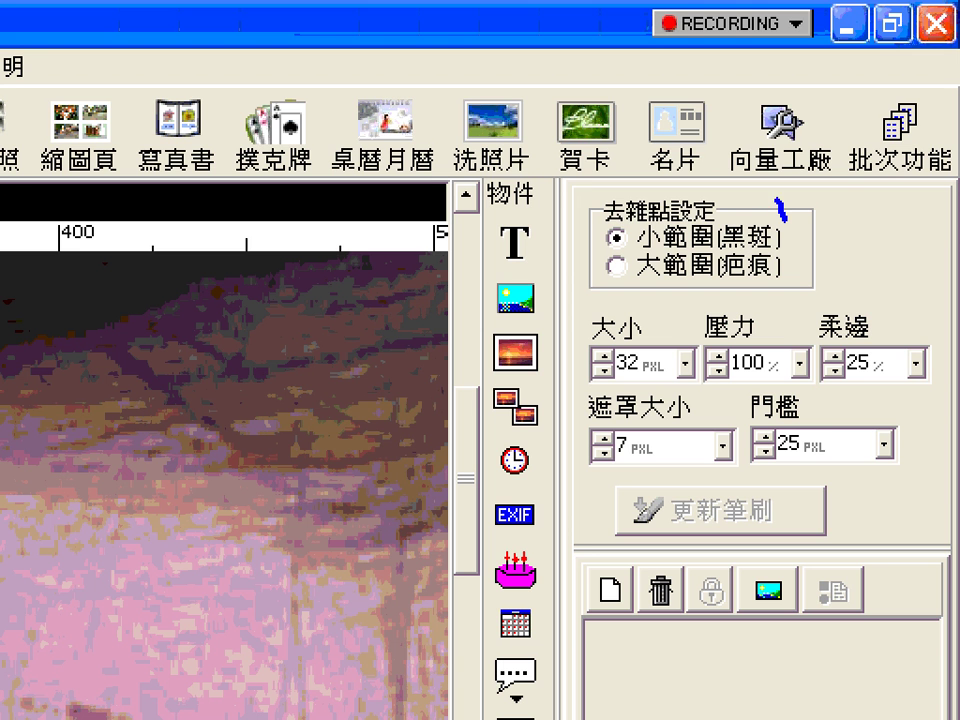
{"action": "left_click_drag", "start_coordinate": [779, 205], "coordinate": [828, 178]}
{"action": "mouse_move", "coordinate": [778, 264]}
{"action": "left_mouse_down"}
{"action": "mouse_move", "coordinate": [856, 262]}
{"action": "mouse_move", "coordinate": [915, 219]}
{"action": "left_mouse_up"}
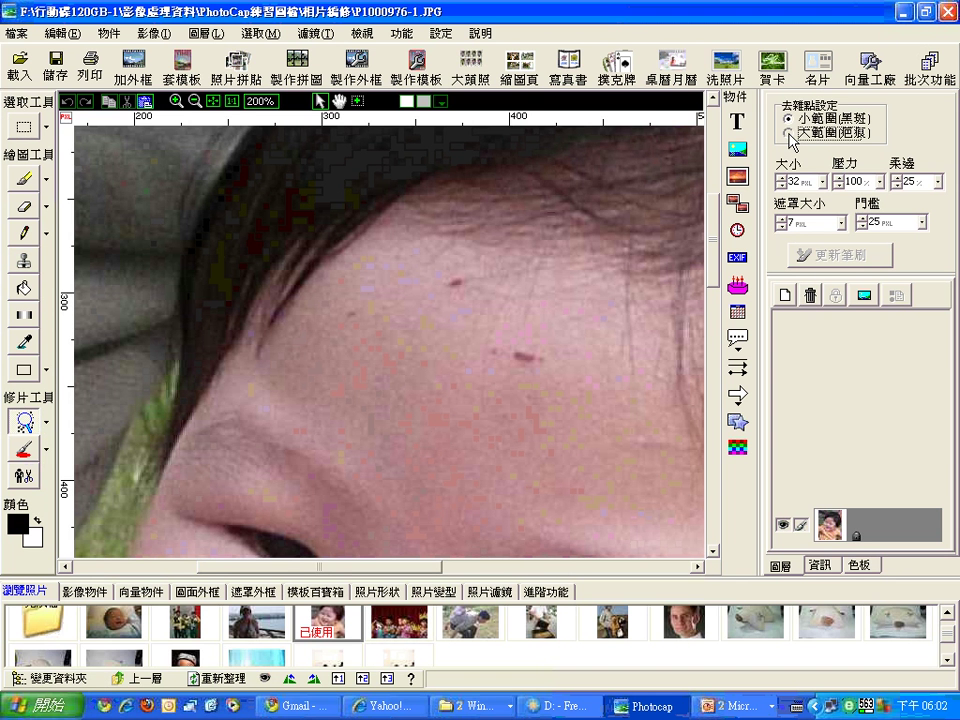
{"action": "left_click", "coordinate": [792, 137]}
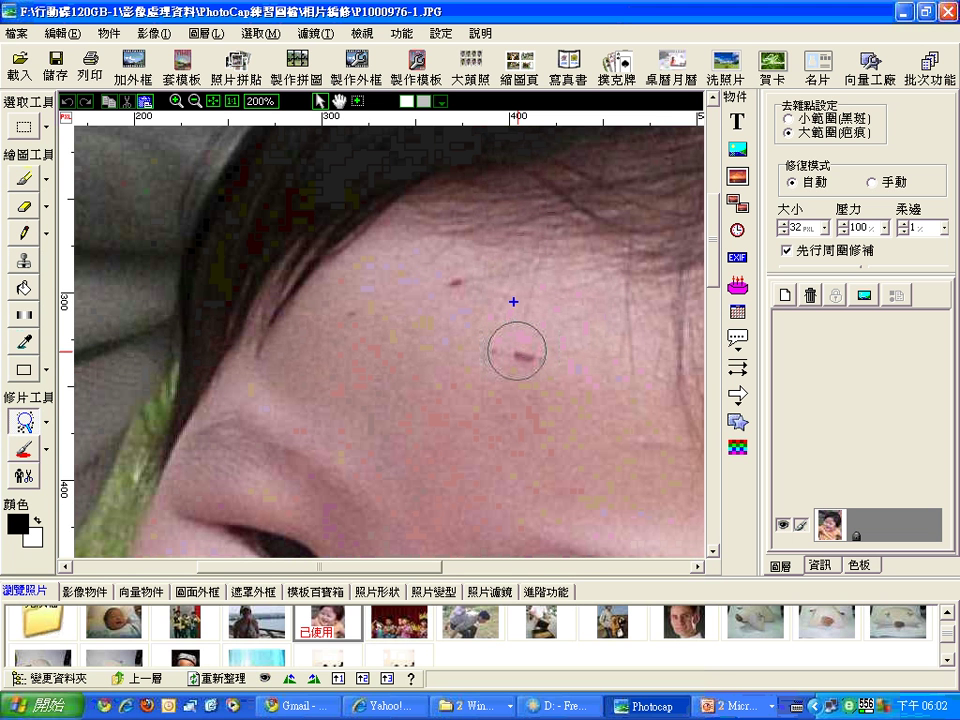
{"action": "mouse_move", "coordinate": [562, 242]}
{"action": "left_mouse_down"}
{"action": "mouse_move", "coordinate": [525, 313]}
{"action": "mouse_move", "coordinate": [540, 299]}
{"action": "left_mouse_up"}
{"action": "key", "text": "Escape"}
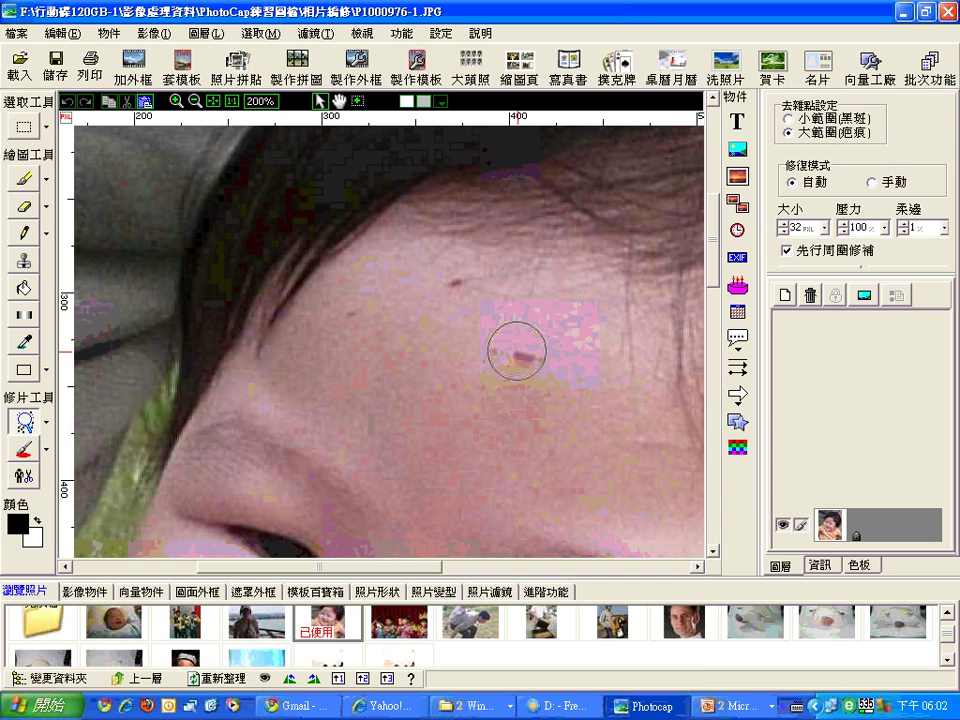
Step: Set the brush size to 28 px, mask the larger dark spot on the child's forehead and run 開始處理
{"action": "left_click_drag", "start_coordinate": [546, 326], "coordinate": [330, 330]}
{"action": "left_click", "coordinate": [785, 233]}
{"action": "left_click", "coordinate": [785, 233]}
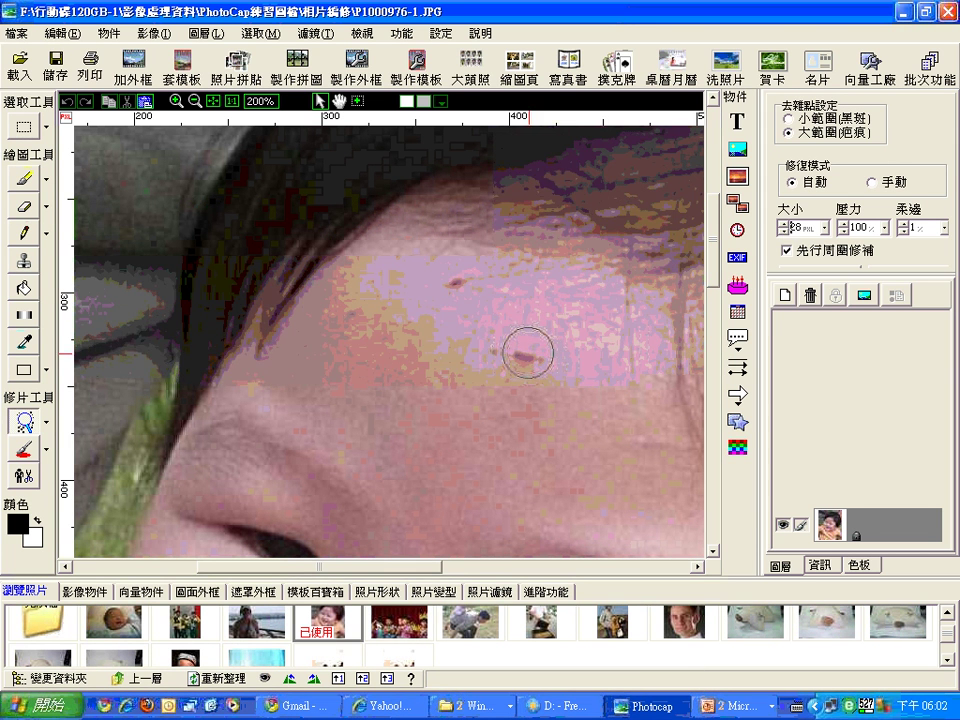
{"action": "left_click", "coordinate": [531, 356]}
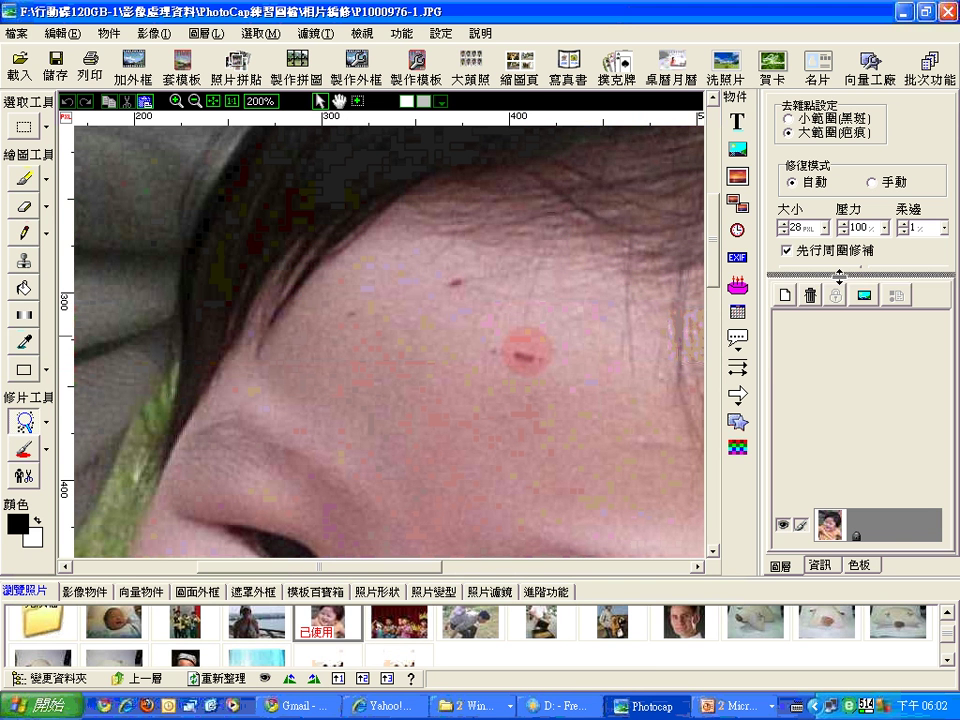
{"action": "left_click_drag", "start_coordinate": [839, 268], "coordinate": [840, 330]}
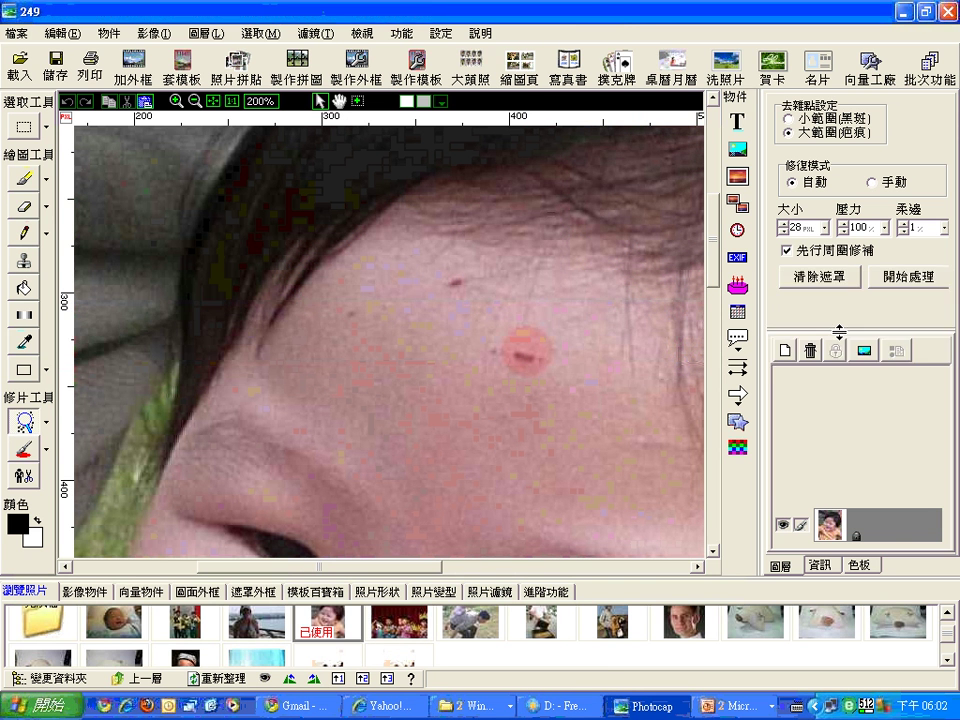
{"action": "left_click", "coordinate": [888, 280]}
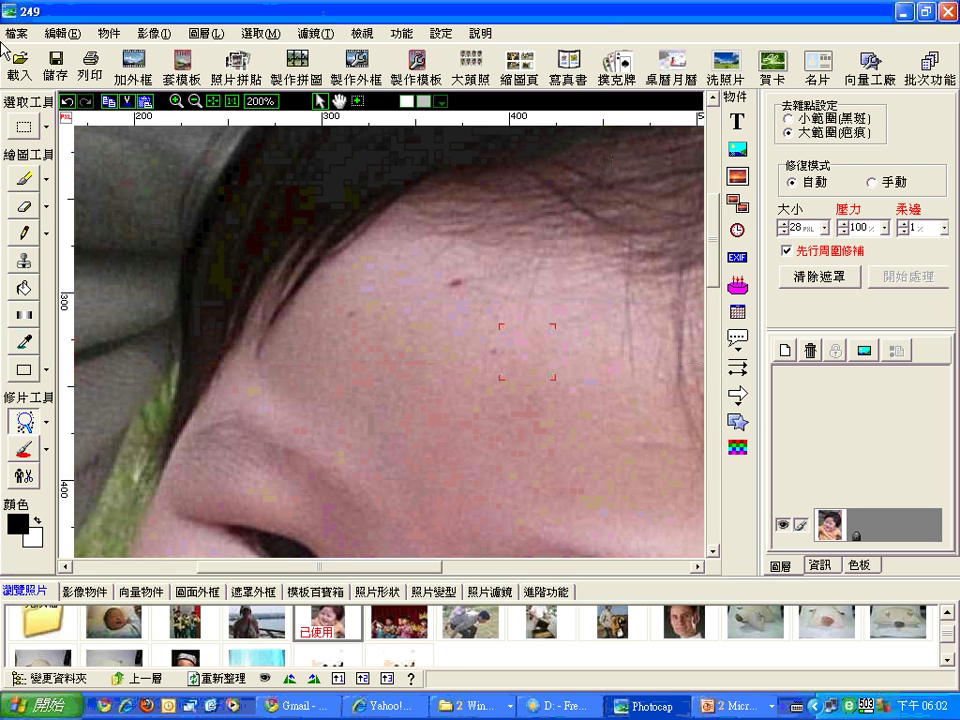
Step: Reduce the brush size to 15 px, mask the small upper forehead spot and repair it with 開始處理
{"action": "left_click", "coordinate": [826, 228]}
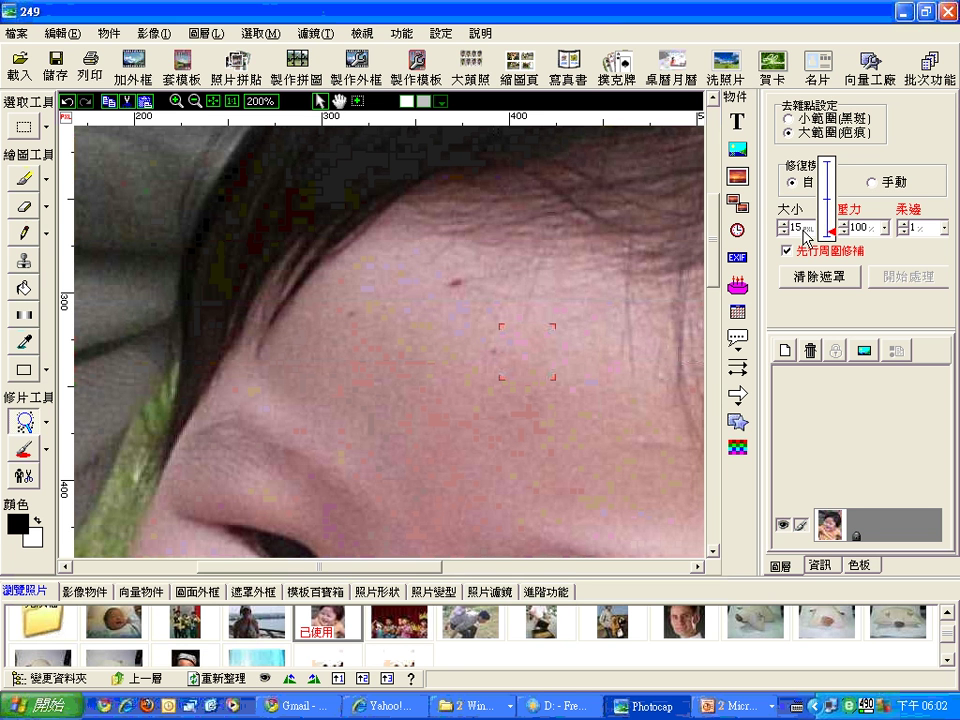
{"action": "left_click", "coordinate": [451, 280]}
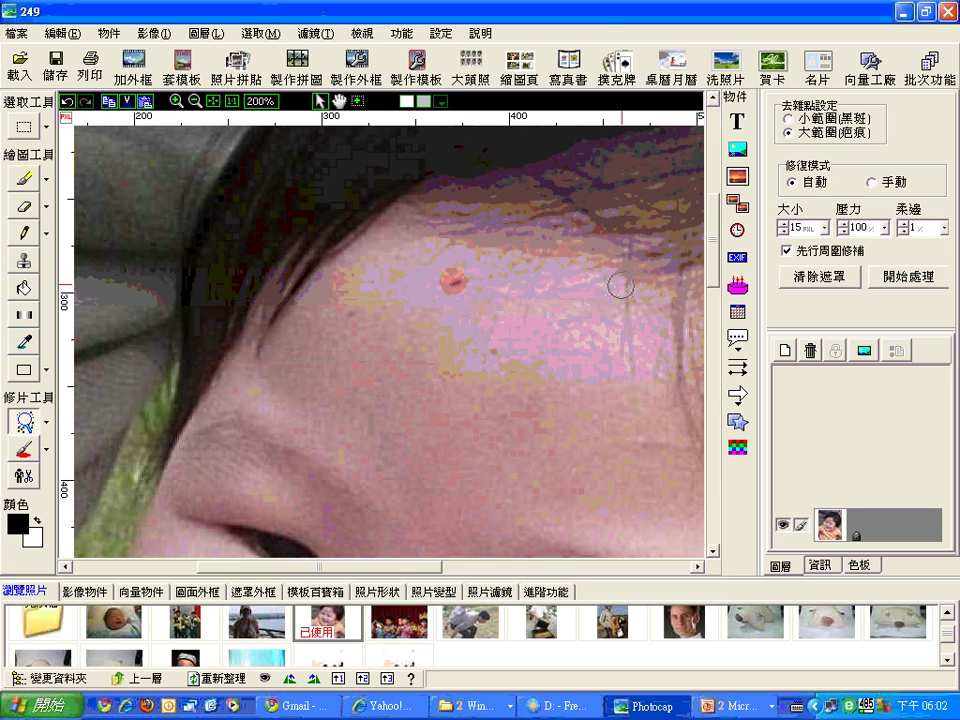
{"action": "left_click", "coordinate": [897, 282]}
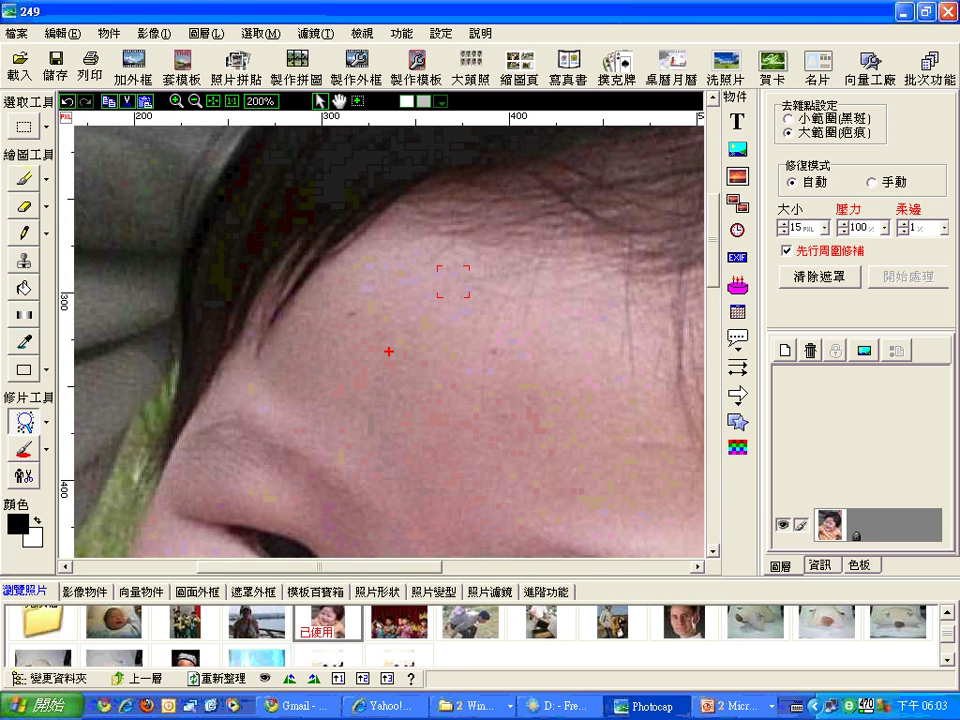
Step: Circle the remaining faint forehead spot and the repaired area in red
{"action": "mouse_move", "coordinate": [321, 311]}
{"action": "left_mouse_down"}
{"action": "mouse_move", "coordinate": [370, 340]}
{"action": "mouse_move", "coordinate": [430, 272]}
{"action": "mouse_move", "coordinate": [511, 289]}
{"action": "left_mouse_up"}
{"action": "left_click_drag", "start_coordinate": [480, 250], "coordinate": [494, 305]}
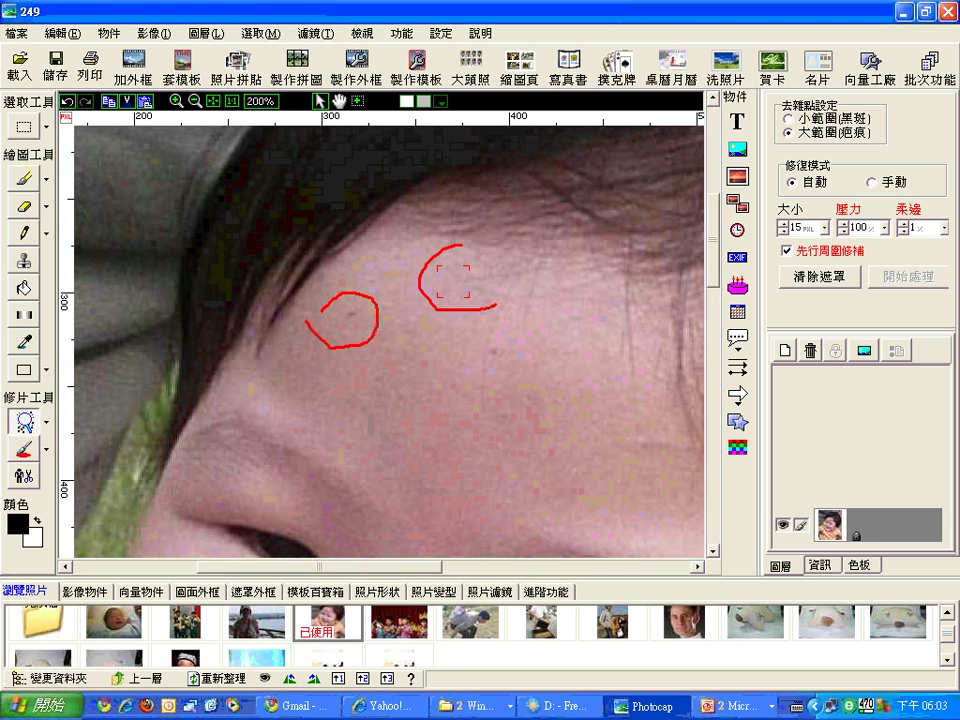
{"action": "left_click_drag", "start_coordinate": [575, 395], "coordinate": [563, 437]}
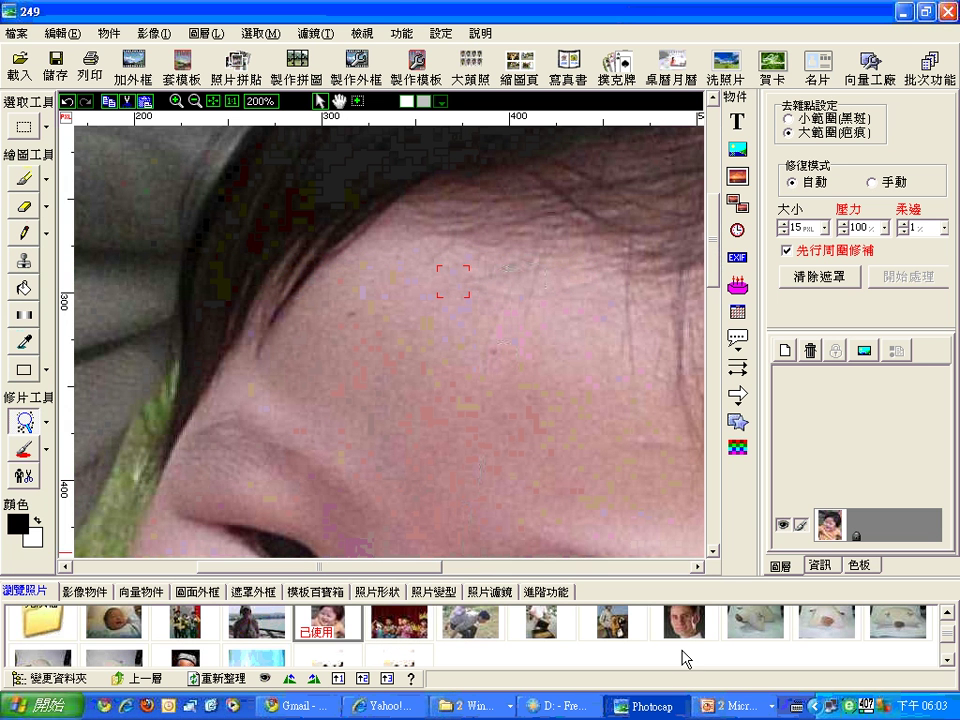
Step: Open 去除皺紋.png from the photo browser at 100% and temporarily circle the under-eye and forehead wrinkles in red
{"action": "double_click", "coordinate": [685, 621]}
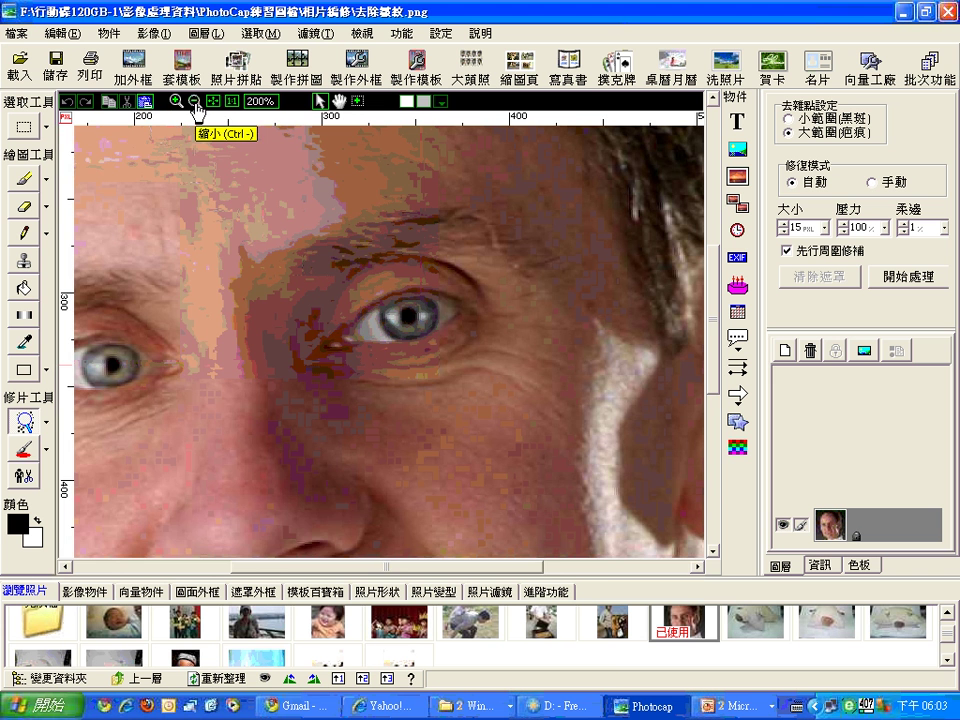
{"action": "left_click", "coordinate": [195, 101]}
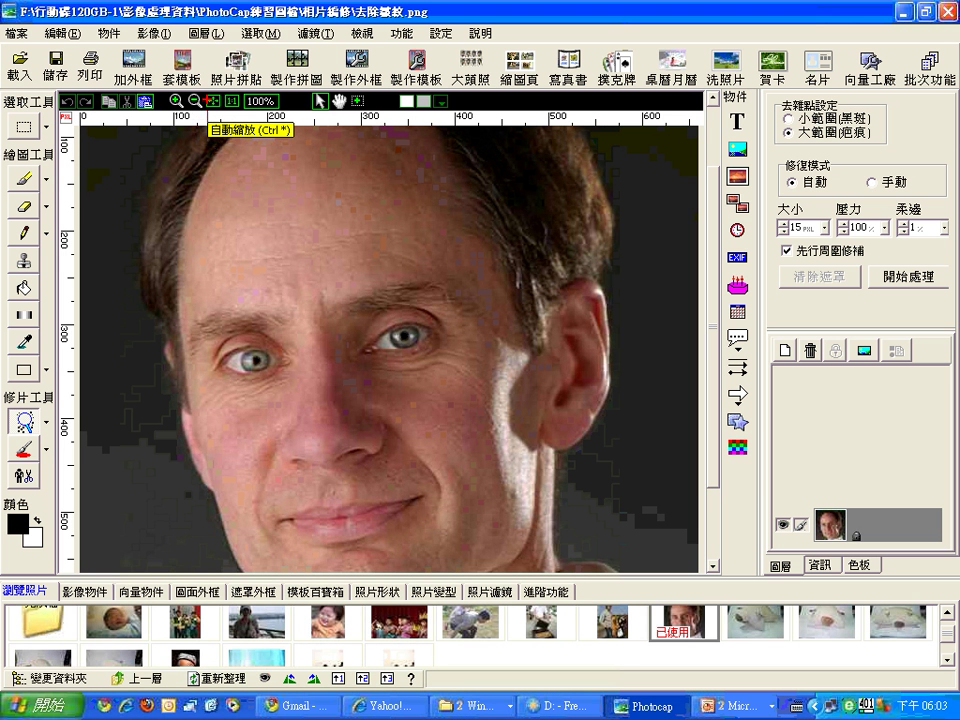
{"action": "mouse_move", "coordinate": [203, 377]}
{"action": "left_mouse_down"}
{"action": "mouse_move", "coordinate": [198, 423]}
{"action": "mouse_move", "coordinate": [300, 412]}
{"action": "mouse_move", "coordinate": [193, 383]}
{"action": "left_mouse_up"}
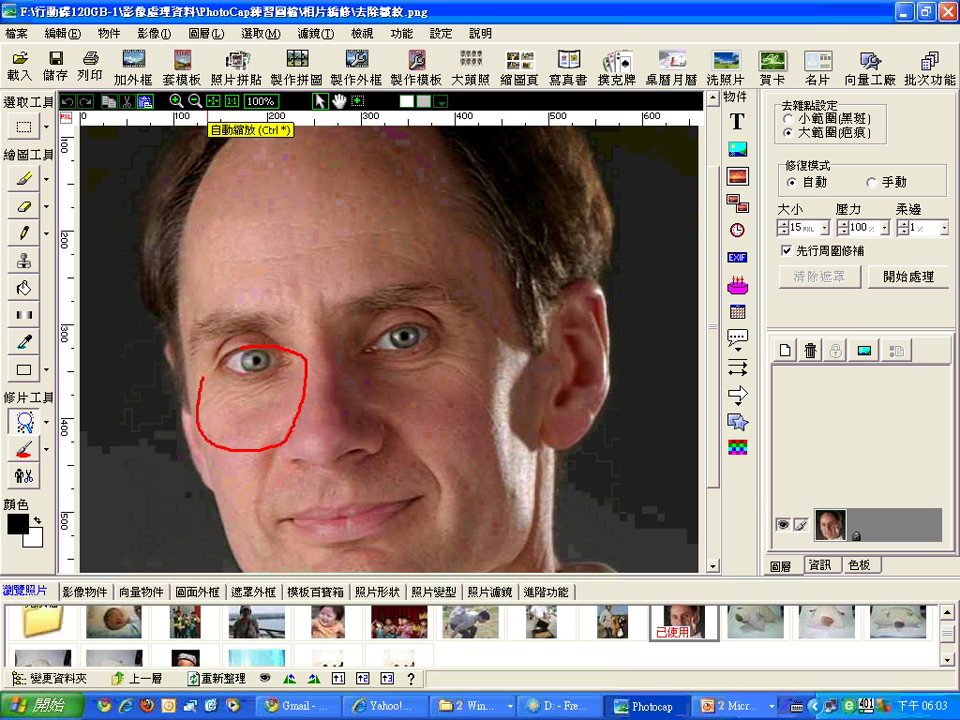
{"action": "mouse_move", "coordinate": [178, 266]}
{"action": "left_mouse_down"}
{"action": "mouse_move", "coordinate": [375, 283]}
{"action": "mouse_move", "coordinate": [420, 220]}
{"action": "mouse_move", "coordinate": [385, 300]}
{"action": "mouse_move", "coordinate": [341, 341]}
{"action": "mouse_move", "coordinate": [349, 335]}
{"action": "left_mouse_up"}
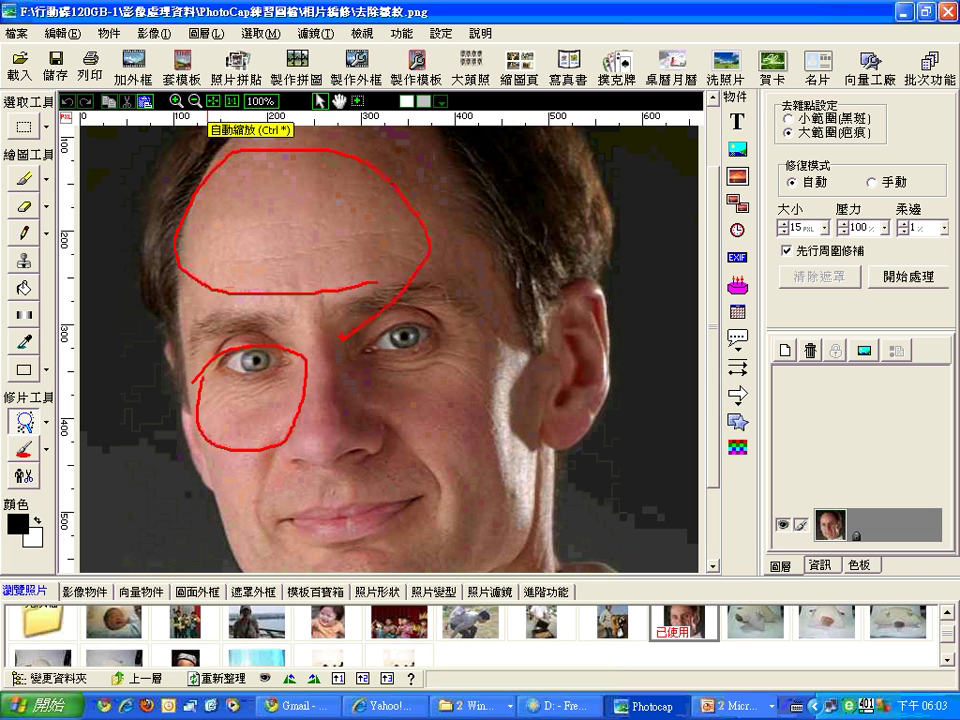
{"action": "key", "text": "Escape"}
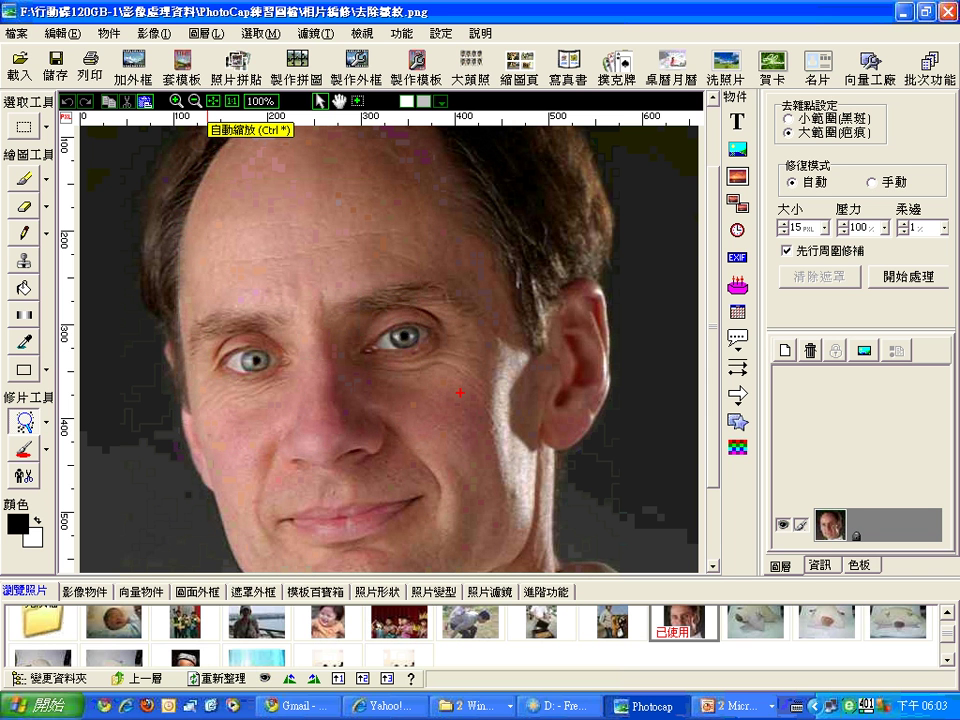
Step: Mark the wrinkles around the man's other eye and beside his mouth with red circles
{"action": "mouse_move", "coordinate": [432, 280]}
{"action": "left_mouse_down"}
{"action": "mouse_move", "coordinate": [462, 390]}
{"action": "mouse_move", "coordinate": [477, 335]}
{"action": "mouse_move", "coordinate": [432, 281]}
{"action": "left_mouse_up"}
{"action": "mouse_move", "coordinate": [455, 397]}
{"action": "left_mouse_down"}
{"action": "mouse_move", "coordinate": [467, 481]}
{"action": "mouse_move", "coordinate": [434, 538]}
{"action": "mouse_move", "coordinate": [375, 446]}
{"action": "mouse_move", "coordinate": [485, 434]}
{"action": "mouse_move", "coordinate": [478, 522]}
{"action": "left_mouse_up"}
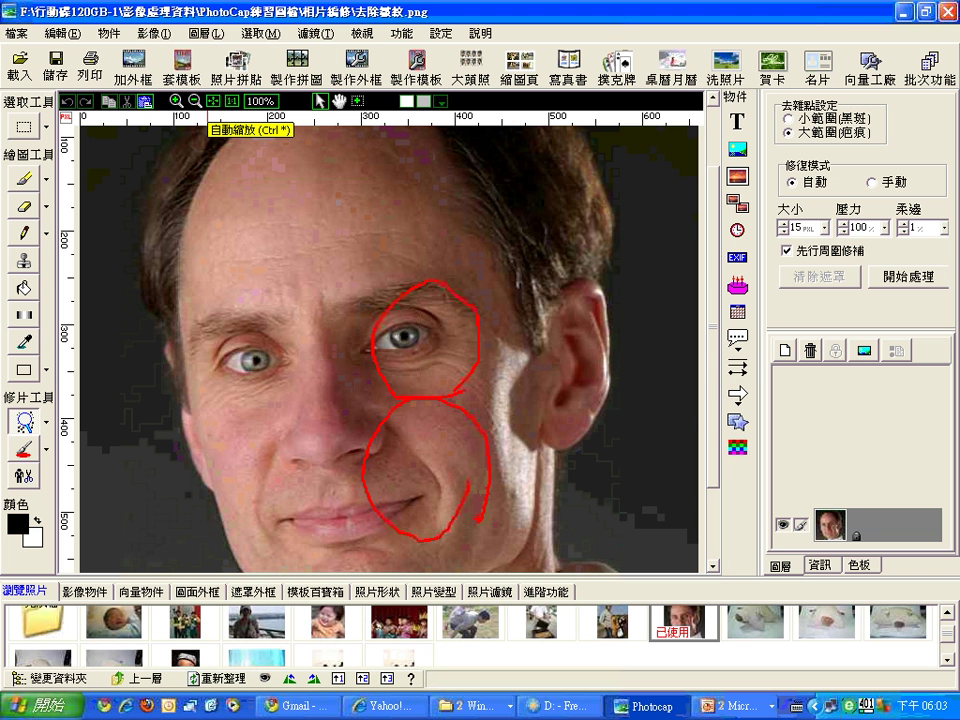
{"action": "scroll", "coordinate": [718, 400], "scroll_direction": "down", "scroll_amount": 3}
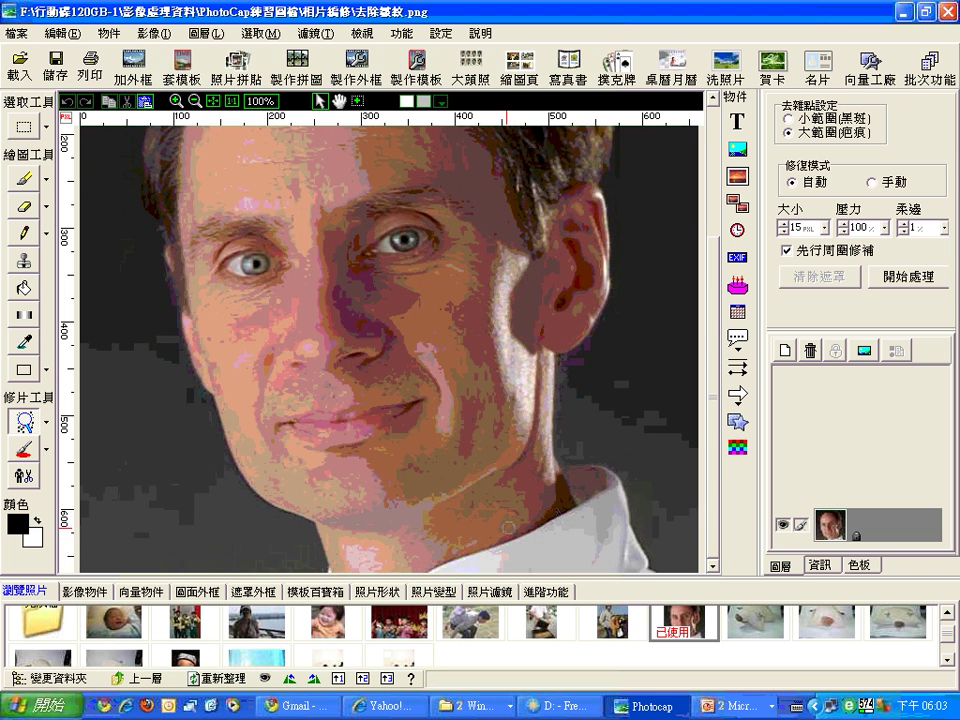
{"action": "mouse_move", "coordinate": [487, 413]}
{"action": "left_mouse_down"}
{"action": "mouse_move", "coordinate": [443, 503]}
{"action": "mouse_move", "coordinate": [555, 535]}
{"action": "mouse_move", "coordinate": [530, 405]}
{"action": "mouse_move", "coordinate": [428, 389]}
{"action": "left_mouse_up"}
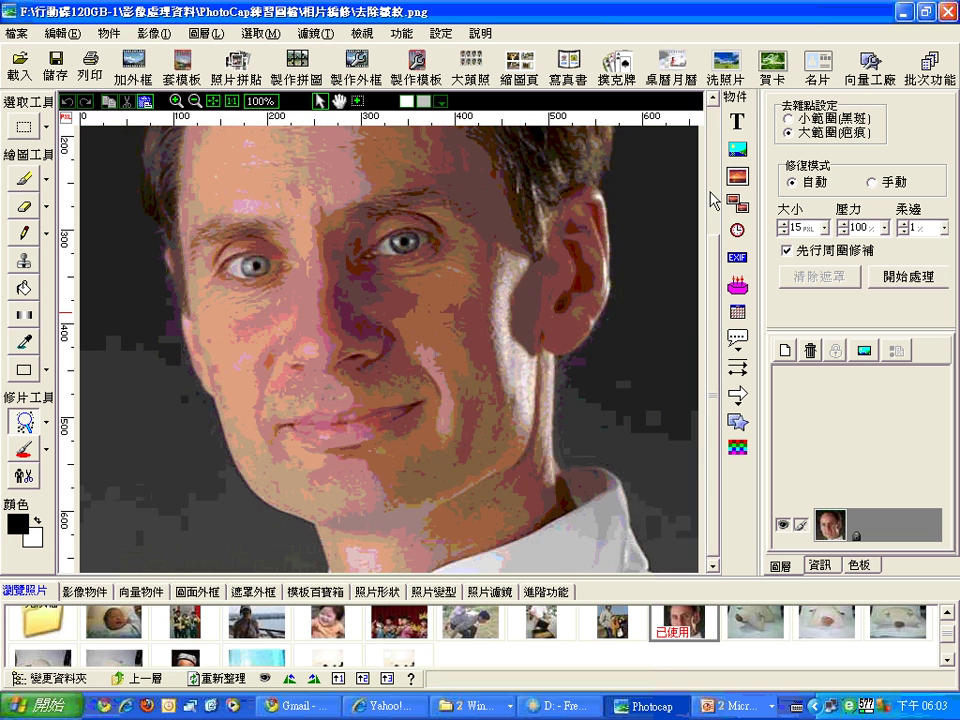
Step: Try smoothing the man's forehead and under-eye wrinkles using 去除黑斑疤痕 with 小範圍(黑斑) selected
{"action": "scroll", "coordinate": [713, 200], "scroll_direction": "up", "scroll_amount": 3}
{"action": "left_click", "coordinate": [45, 421]}
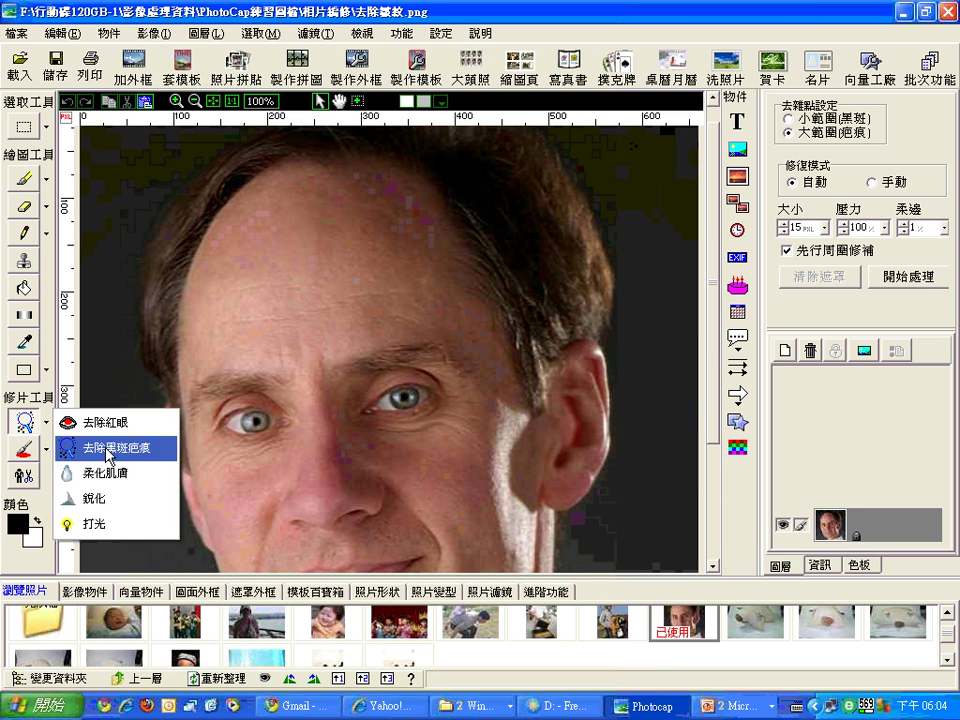
{"action": "left_click", "coordinate": [108, 452]}
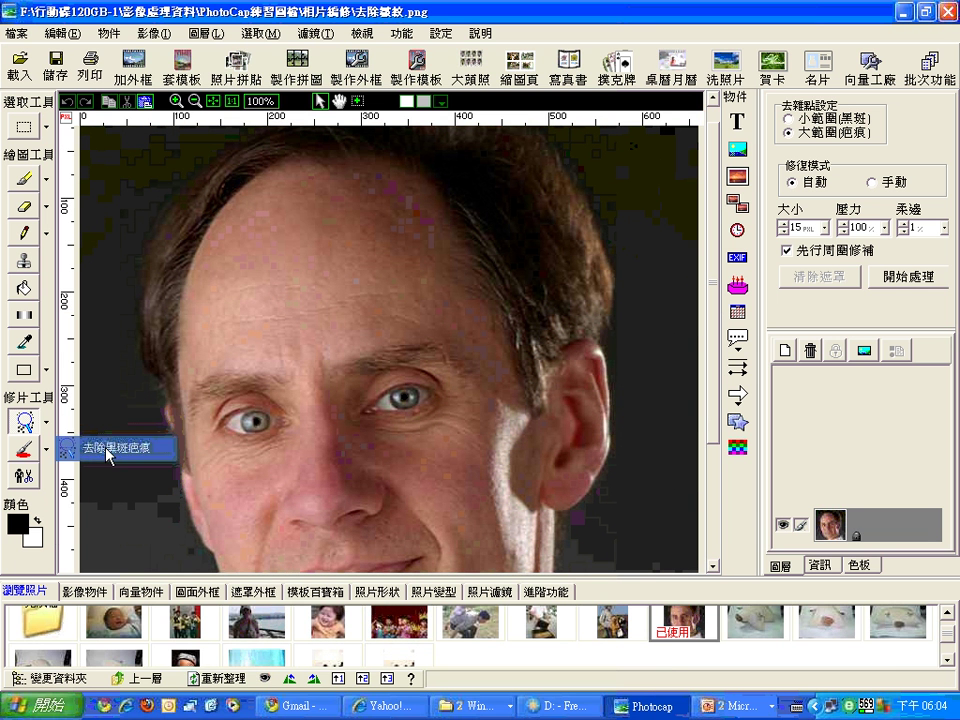
{"action": "left_click", "coordinate": [827, 120]}
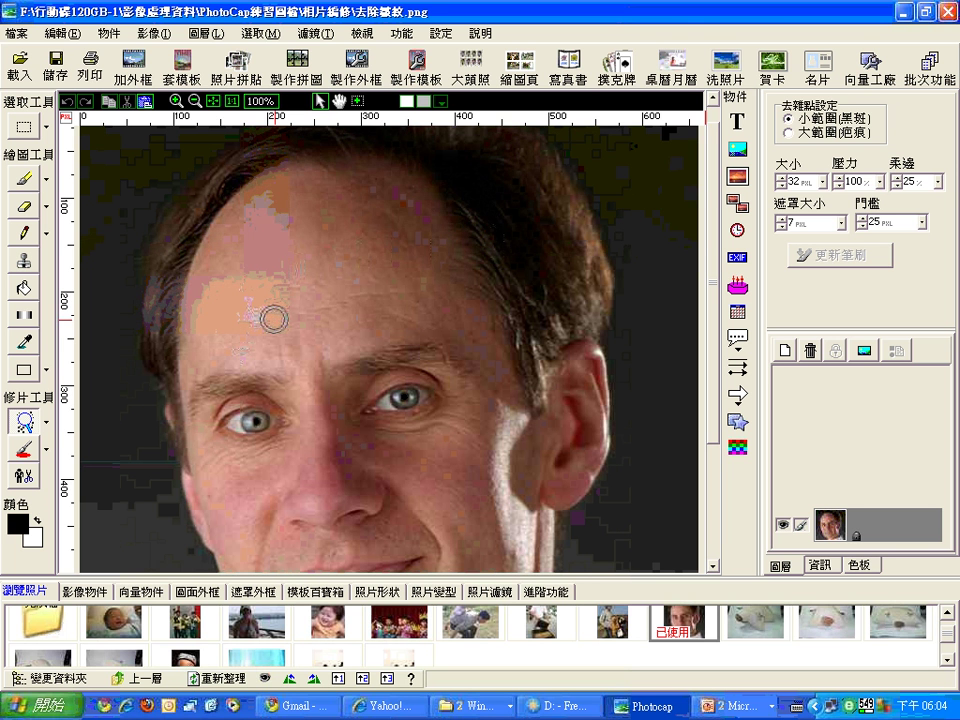
{"action": "mouse_move", "coordinate": [386, 293]}
{"action": "left_mouse_down"}
{"action": "mouse_move", "coordinate": [259, 325]}
{"action": "mouse_move", "coordinate": [215, 316]}
{"action": "mouse_move", "coordinate": [228, 324]}
{"action": "mouse_move", "coordinate": [200, 340]}
{"action": "left_mouse_up"}
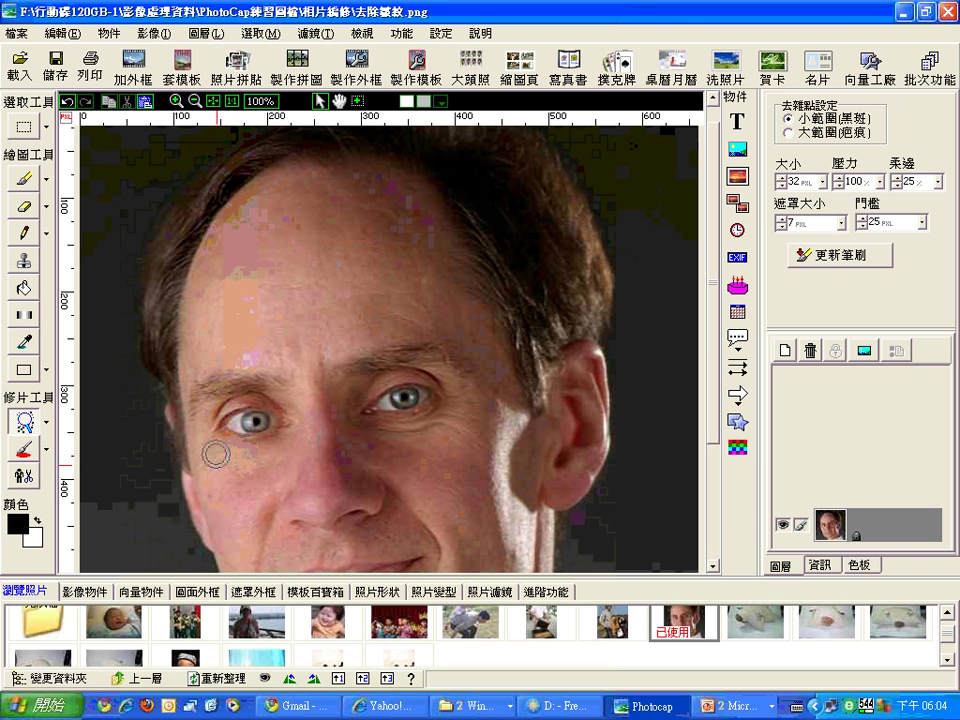
{"action": "left_click_drag", "start_coordinate": [215, 467], "coordinate": [293, 474]}
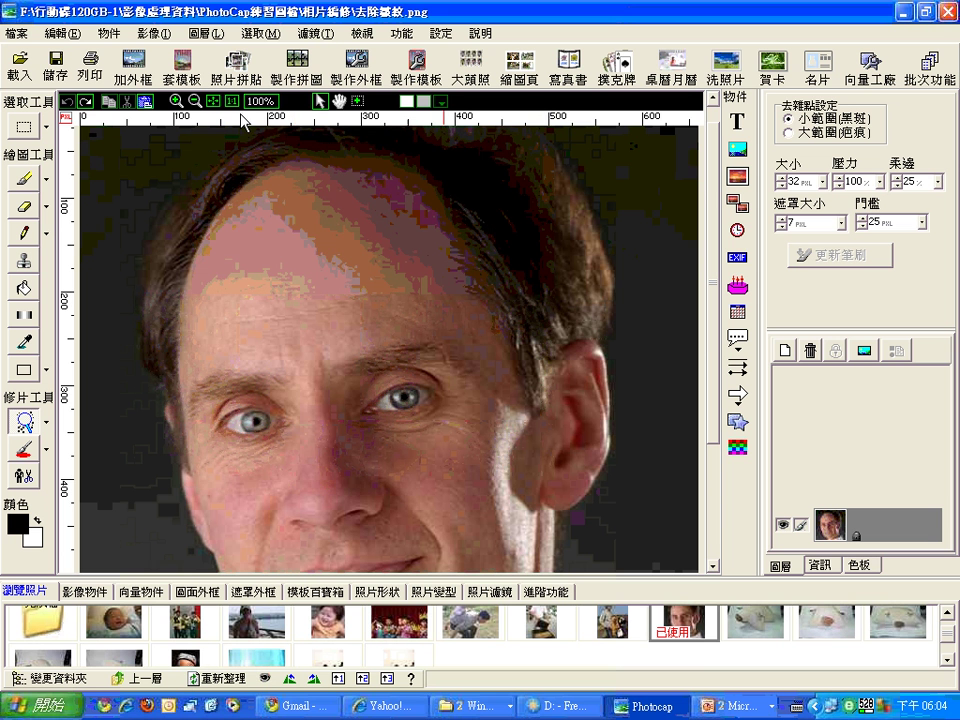
Step: Enlarge the man's face to 200% and brush away the wrinkles beneath the eye on the image's left side
{"action": "left_click", "coordinate": [177, 101]}
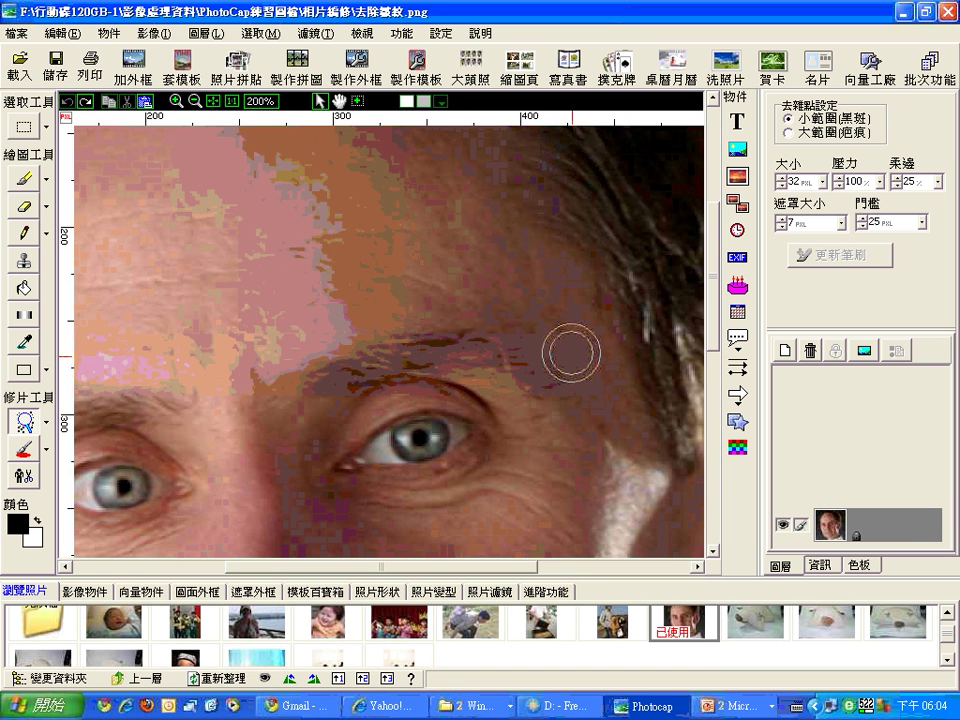
{"action": "scroll", "coordinate": [716, 293], "scroll_direction": "down", "scroll_amount": 1}
{"action": "scroll", "coordinate": [716, 300], "scroll_direction": "down", "scroll_amount": 3}
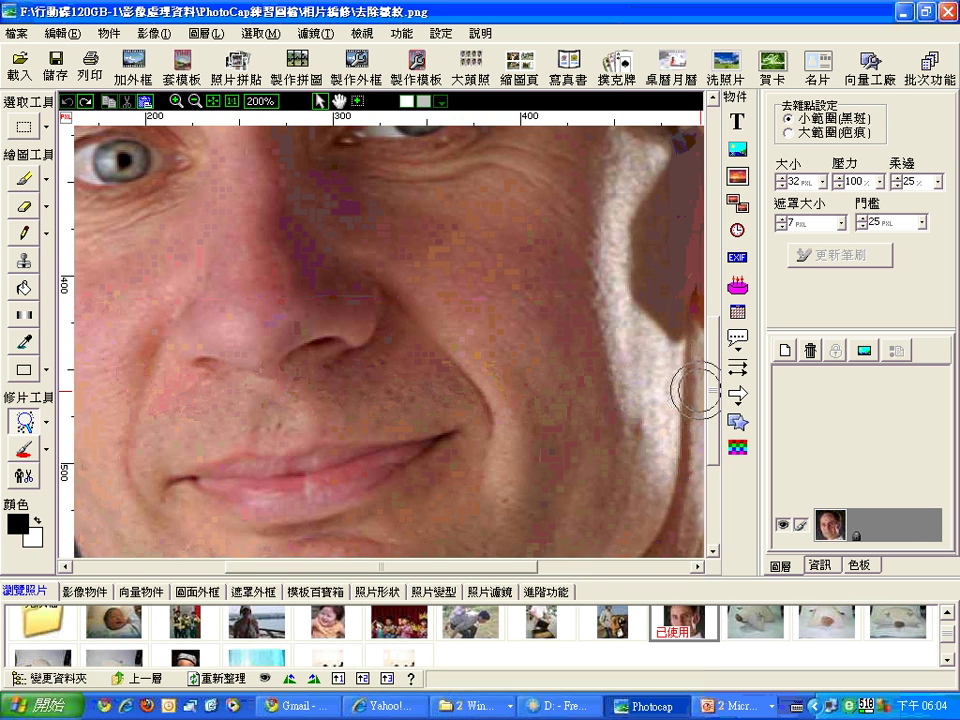
{"action": "left_click_drag", "start_coordinate": [493, 571], "coordinate": [400, 560]}
{"action": "scroll", "coordinate": [718, 335], "scroll_direction": "up", "scroll_amount": 1}
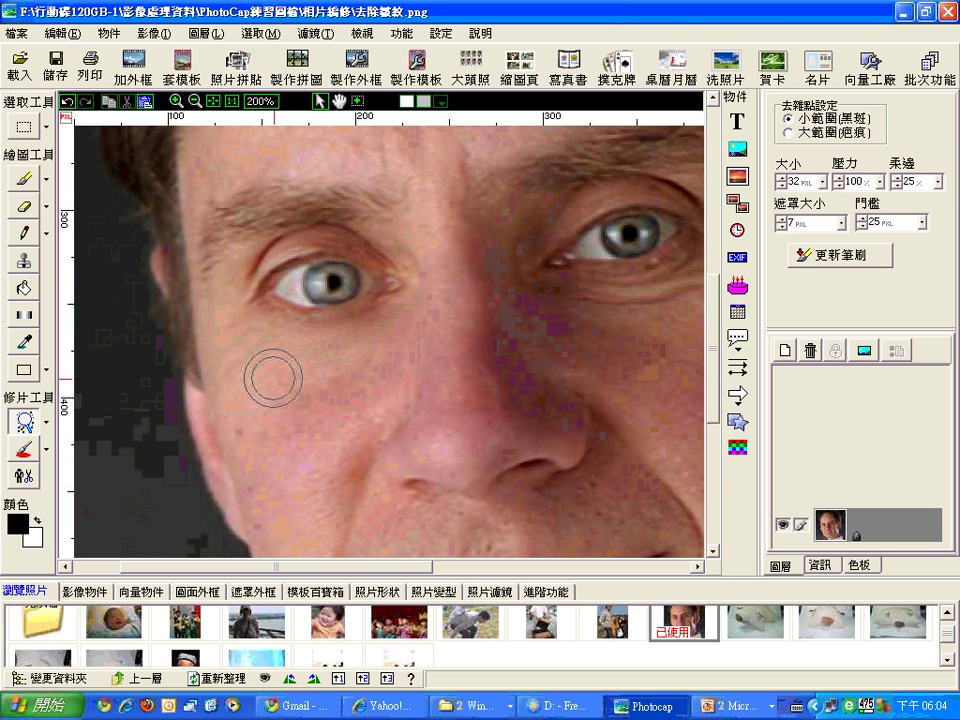
{"action": "key", "text": "alt+Tab"}
{"action": "key", "text": "alt+Tab"}
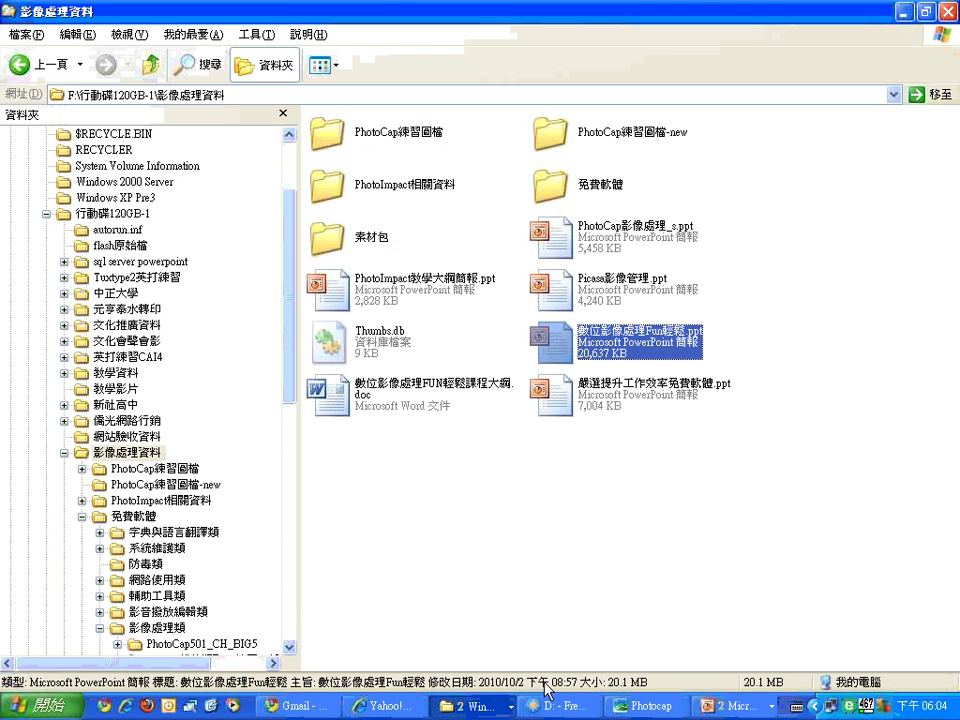
{"action": "left_click", "coordinate": [614, 710]}
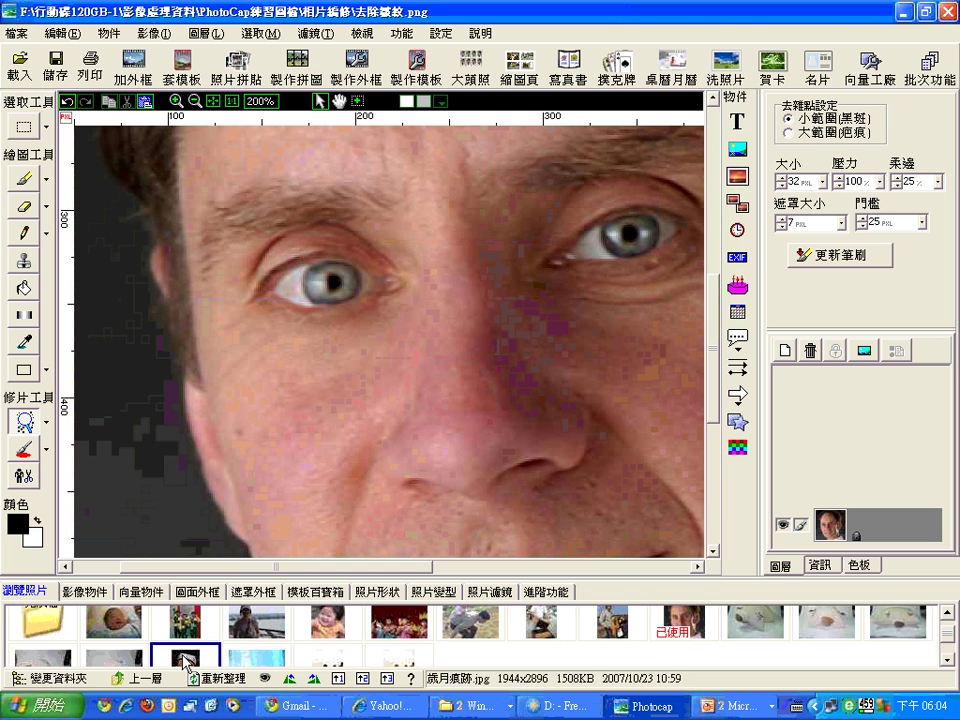
Step: Open 歲月痕跡.jpg from the photo browser, fit the whole portrait in view and point out the wrinkled face
{"action": "left_click_drag", "start_coordinate": [185, 660], "coordinate": [364, 349]}
{"action": "left_click", "coordinate": [468, 400]}
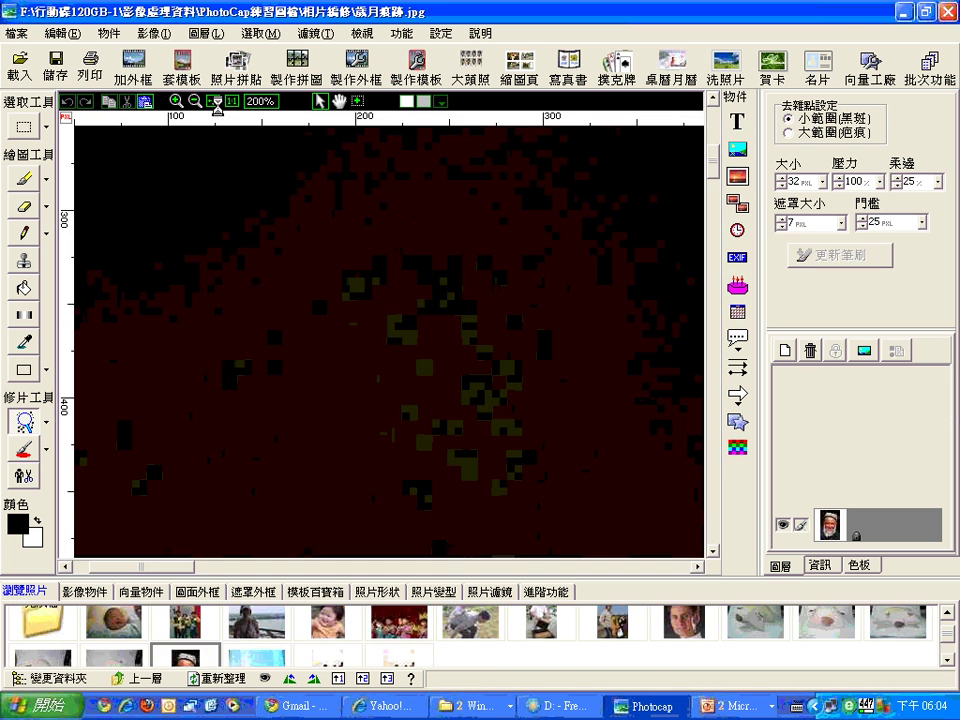
{"action": "left_click", "coordinate": [214, 103]}
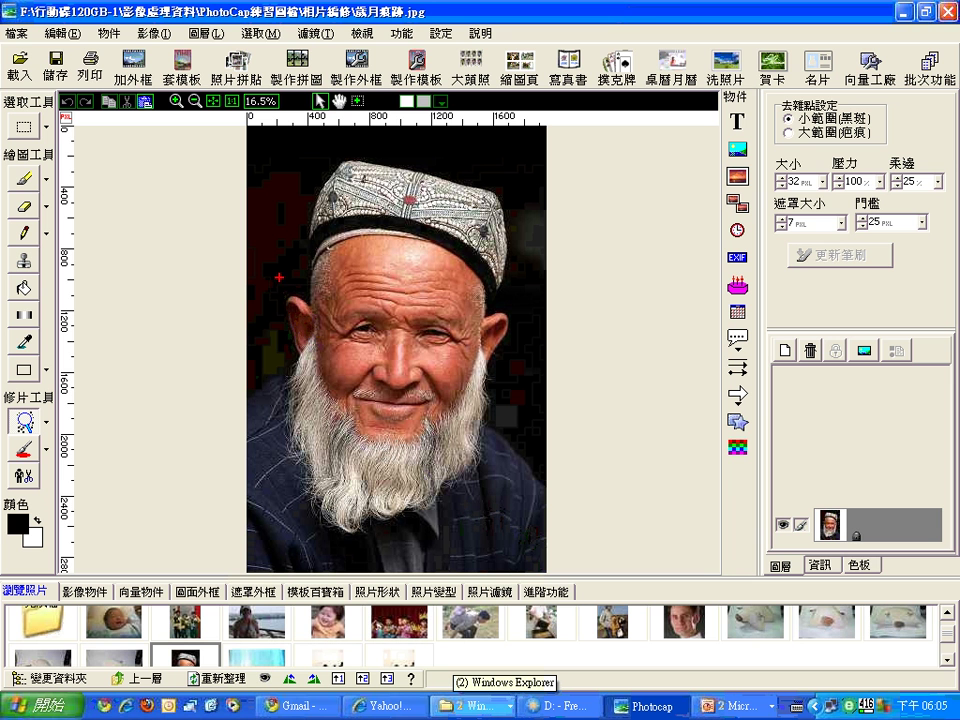
{"action": "left_click_drag", "start_coordinate": [305, 246], "coordinate": [487, 337]}
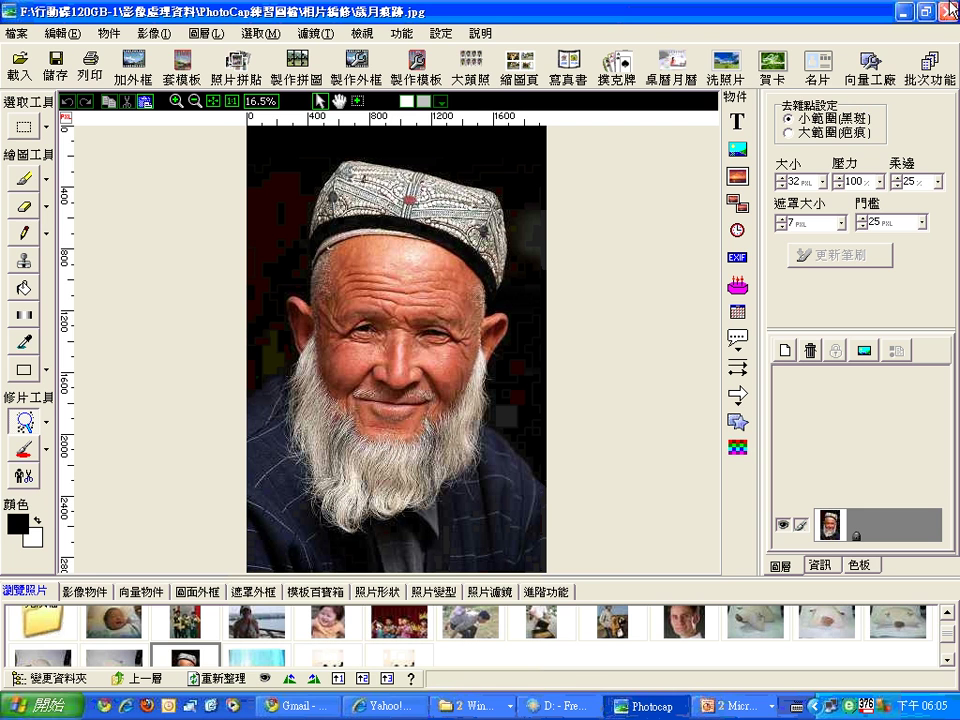
Step: Switch to the PowerPoint slide show, end it at slide 29 and close the 數位影像處理Fun輕鬆.ppt presentation
{"action": "left_click", "coordinate": [905, 12]}
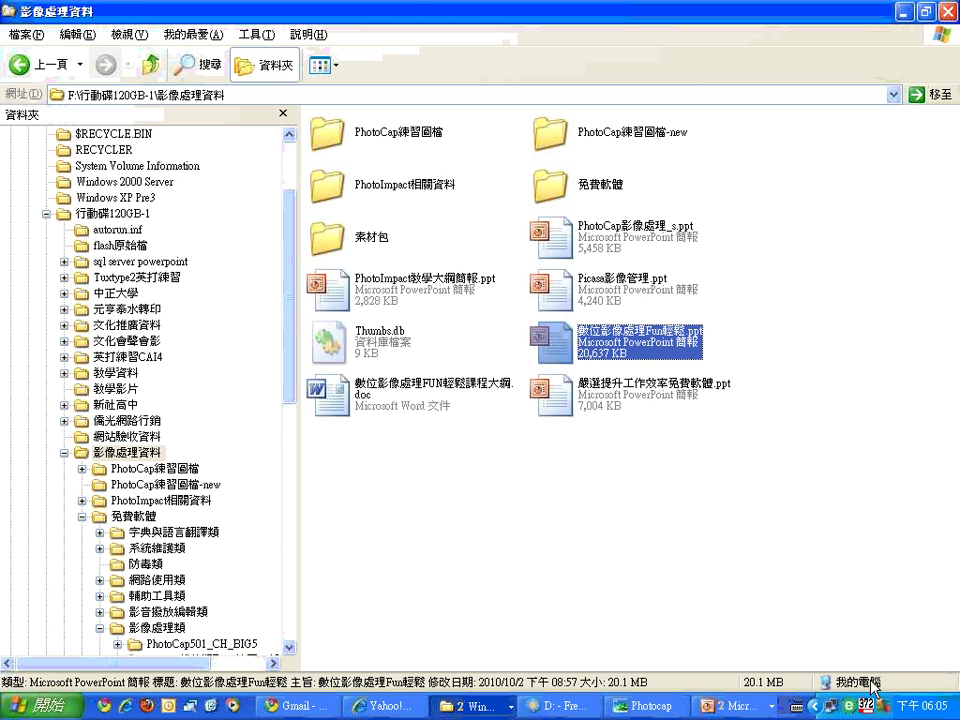
{"action": "left_click", "coordinate": [751, 705]}
{"action": "left_click", "coordinate": [751, 659]}
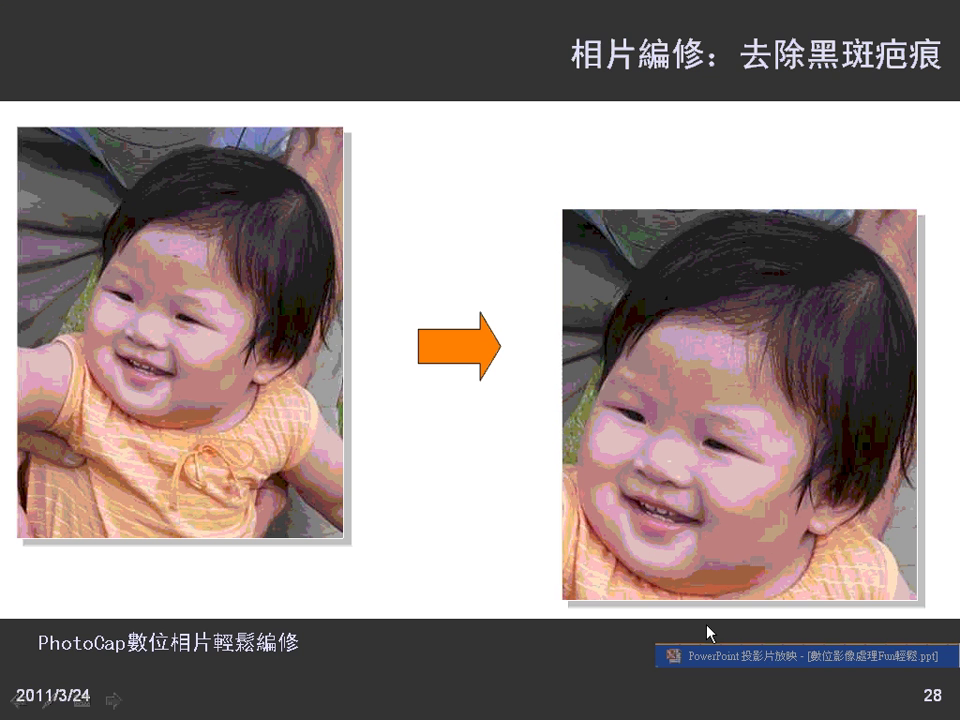
{"action": "left_click", "coordinate": [442, 637]}
{"action": "key", "text": "Escape"}
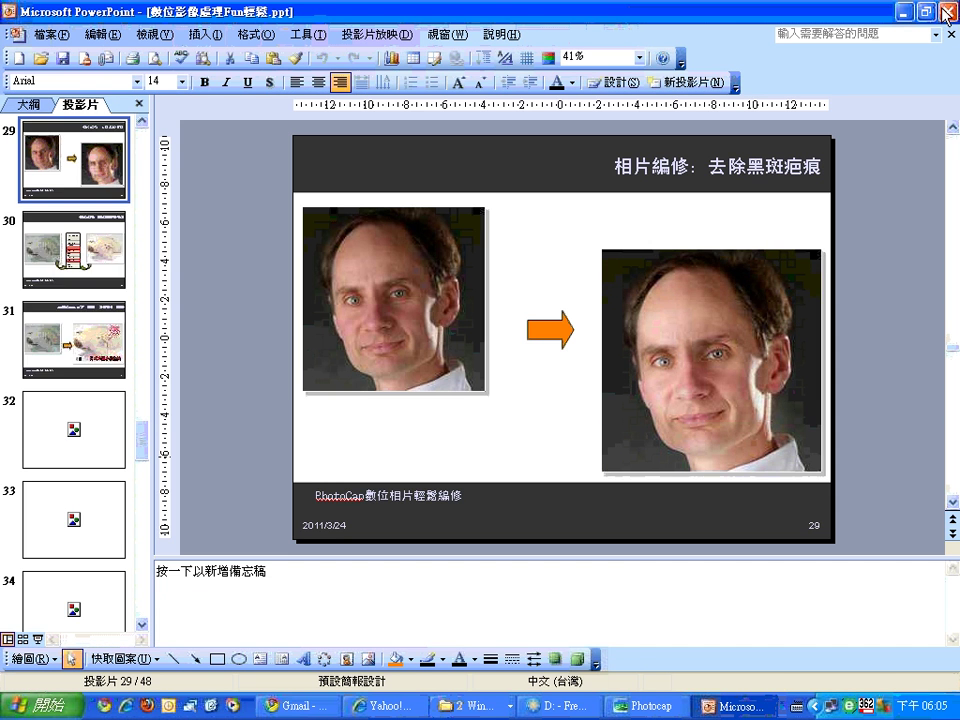
{"action": "left_click", "coordinate": [941, 12]}
{"action": "left_click", "coordinate": [941, 12]}
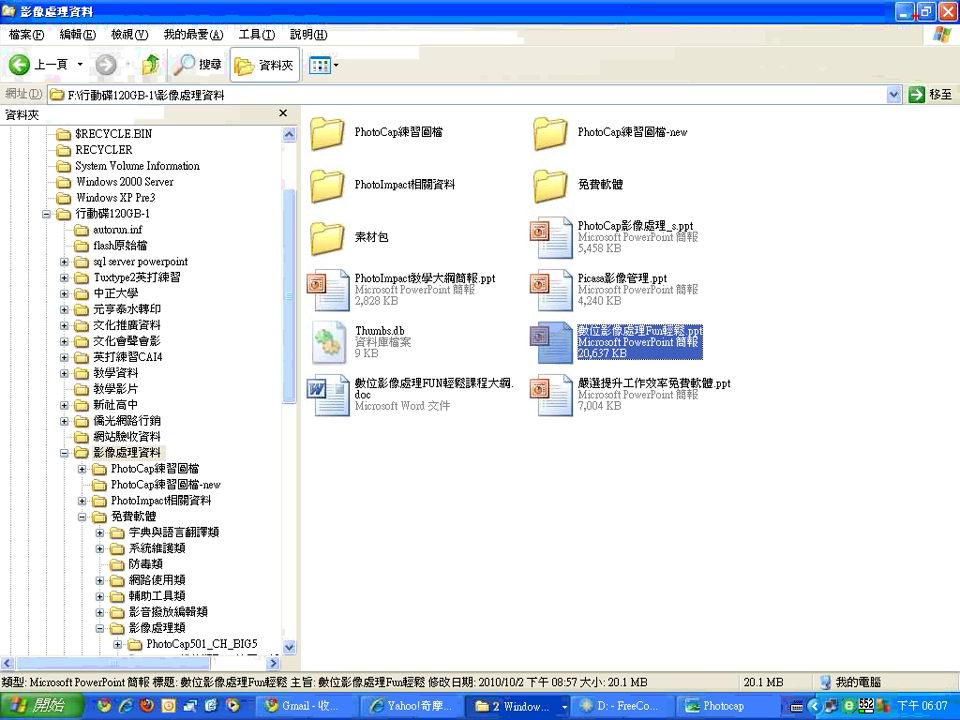
Step: Clear the folder window out of view and switch to Chrome with the Google Zeitgeist 2010 page showing
{"action": "left_click_drag", "start_coordinate": [955, 102], "coordinate": [338, 300]}
{"action": "left_click_drag", "start_coordinate": [510, 212], "coordinate": [494, 176]}
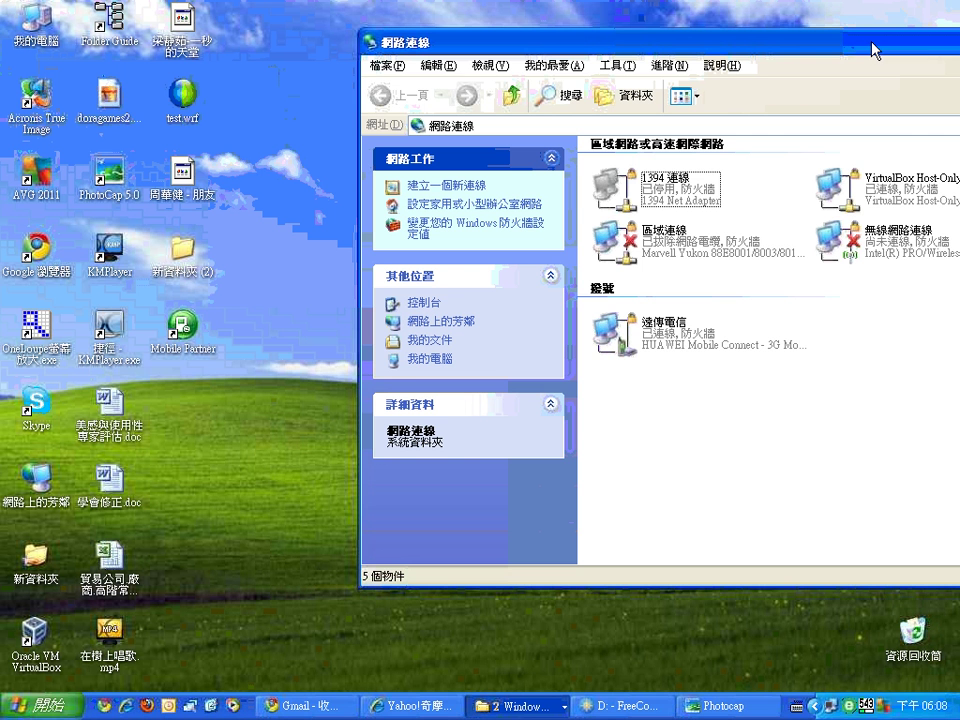
{"action": "left_click", "coordinate": [410, 706]}
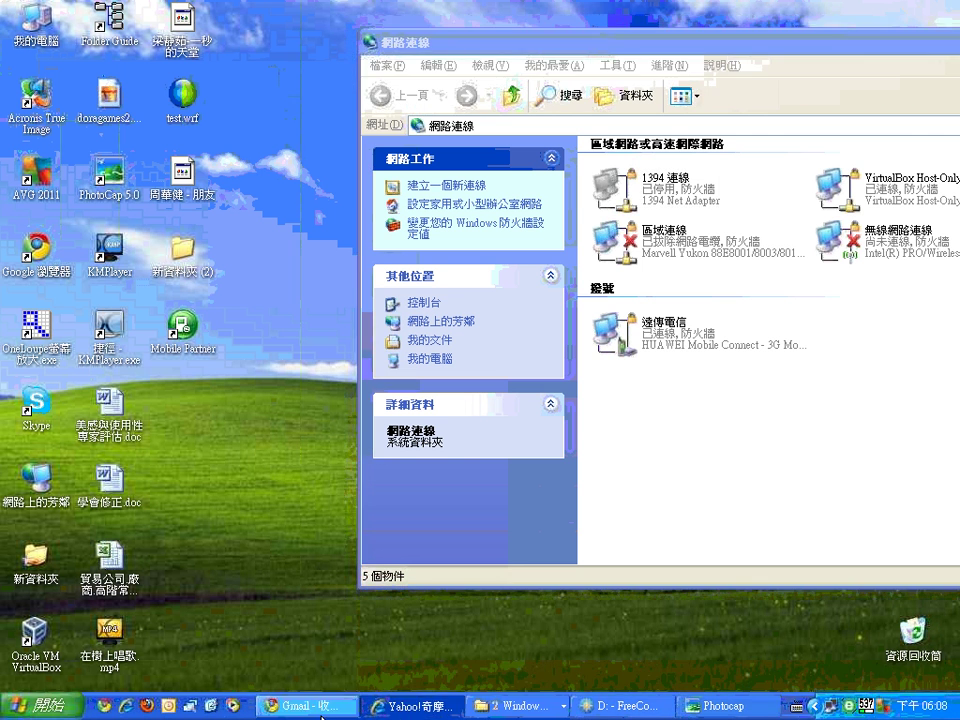
{"action": "key", "text": "alt+Tab"}
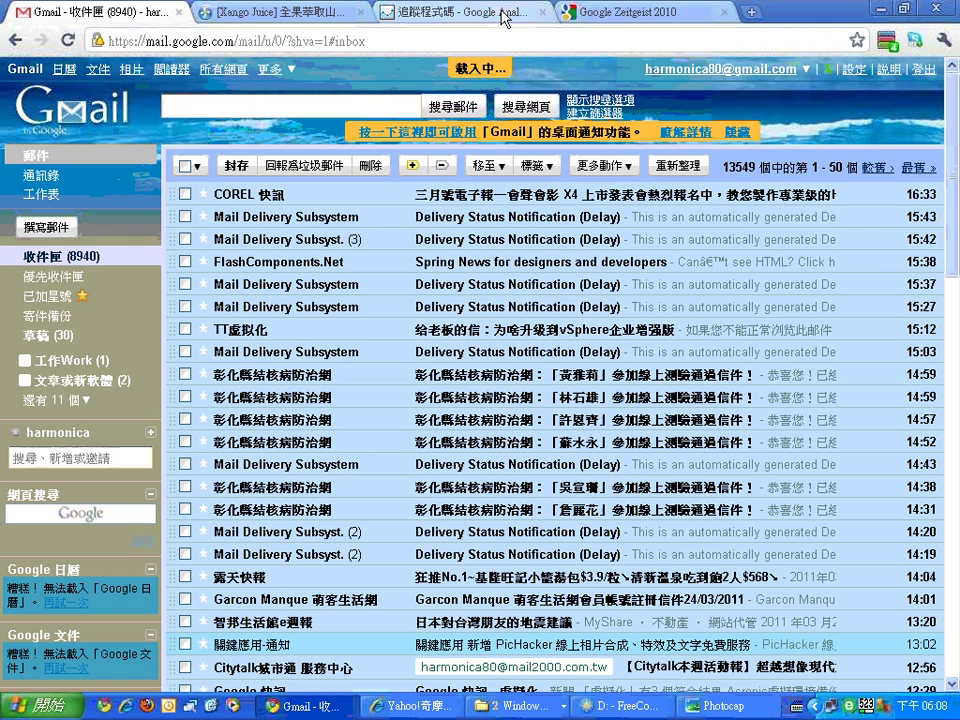
{"action": "left_click", "coordinate": [625, 18]}
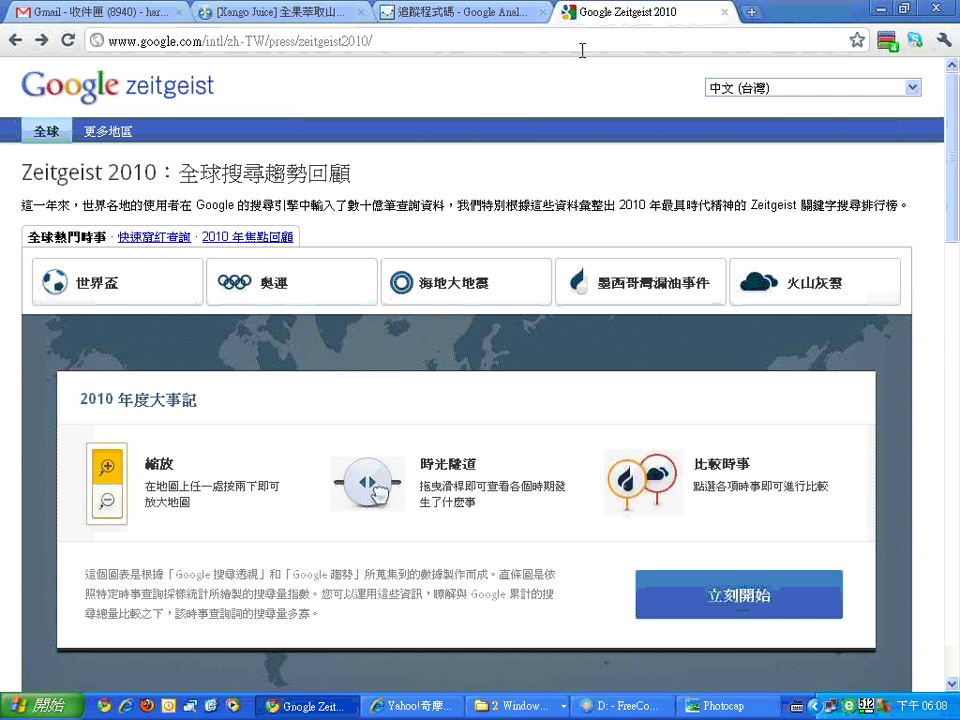
Step: Try to reach the Yahoo!奇摩 blog by loading tw.myblog.yahoo.com in the Google Zeitgeist 2010 tab
{"action": "left_click", "coordinate": [580, 46]}
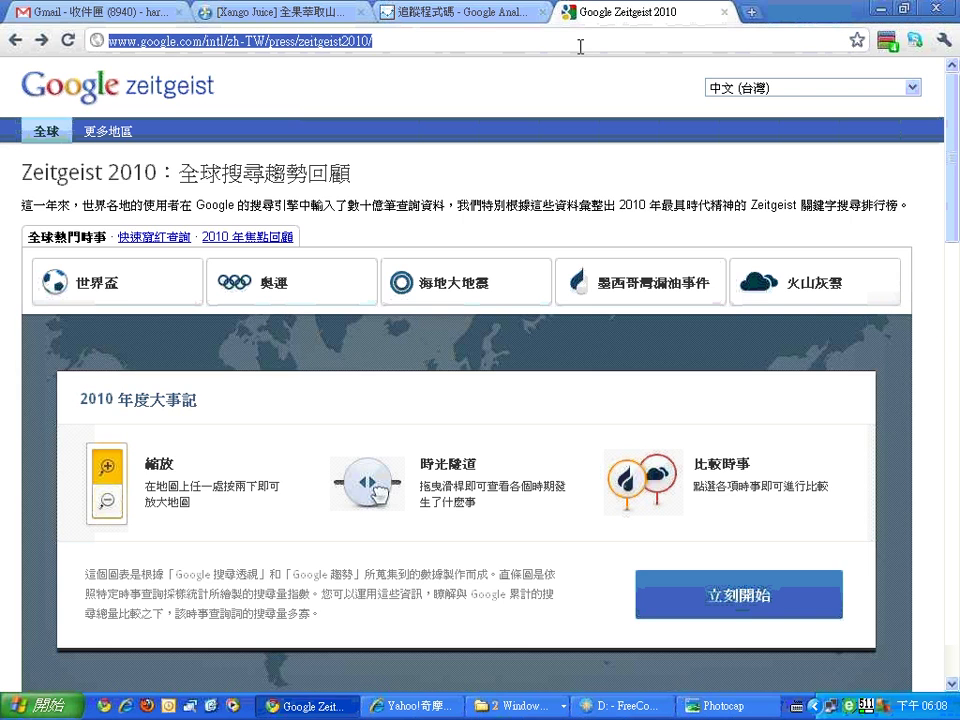
{"action": "type", "text": "tw"}
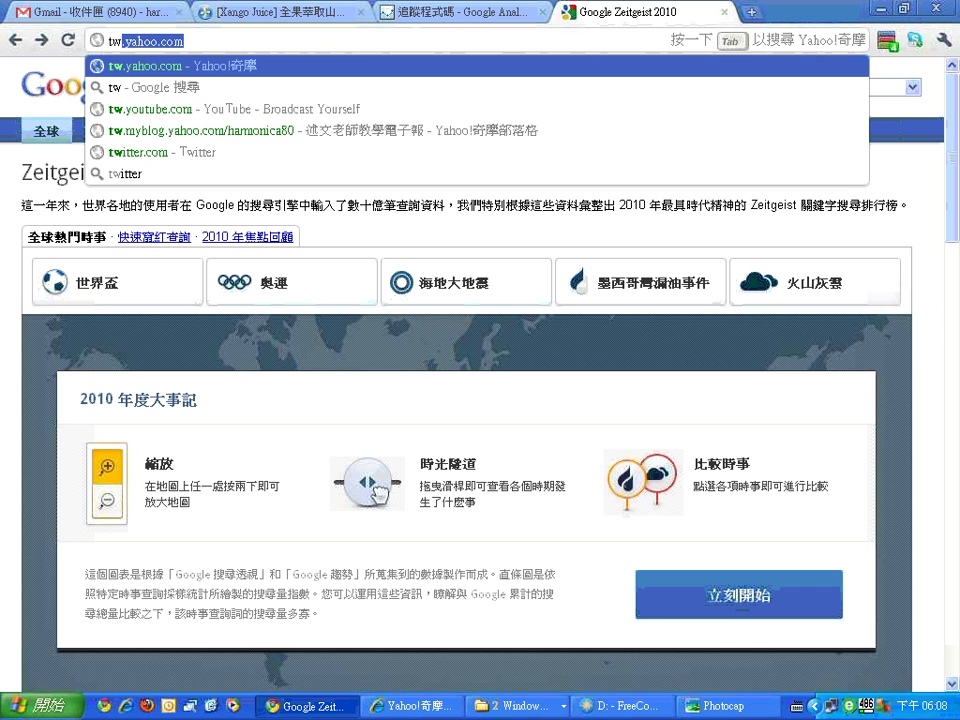
{"action": "type", "text": "yah"}
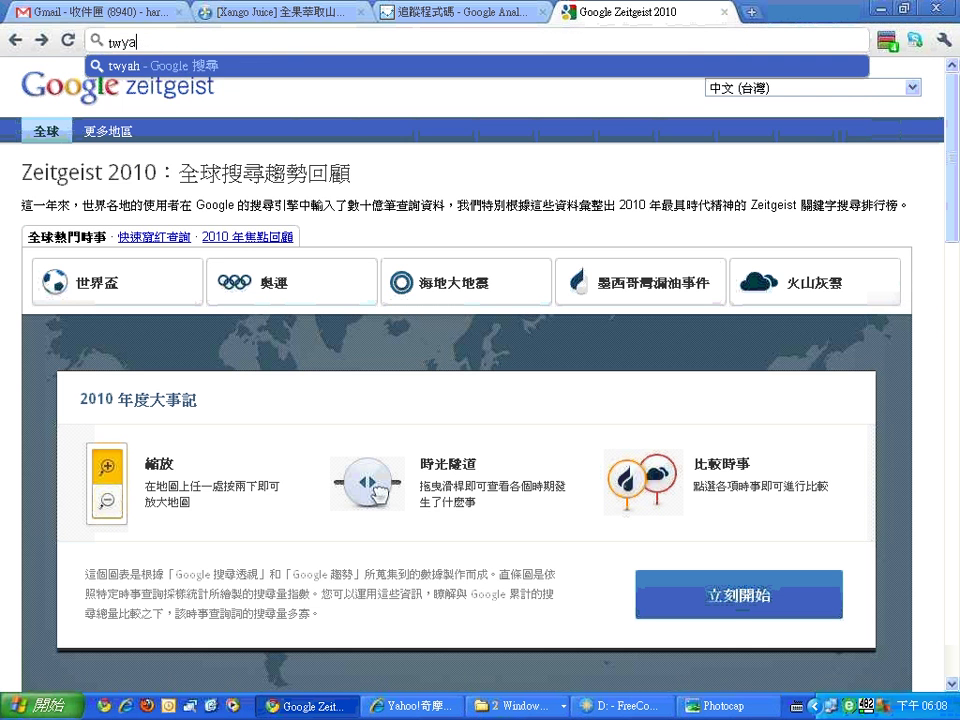
{"action": "key", "text": "BackSpace"}
{"action": "key", "text": "BackSpace"}
{"action": "key", "text": "BackSpace"}
{"action": "type", "text": ".y"}
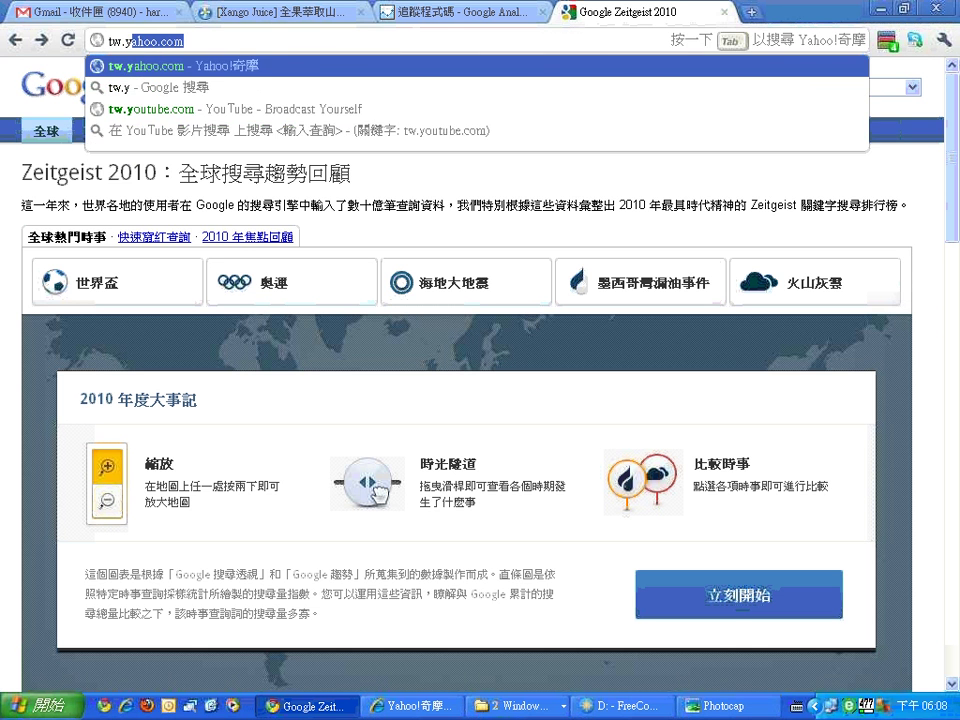
{"action": "key", "text": "BackSpace"}
{"action": "key", "text": "BackSpace"}
{"action": "type", "text": "my"}
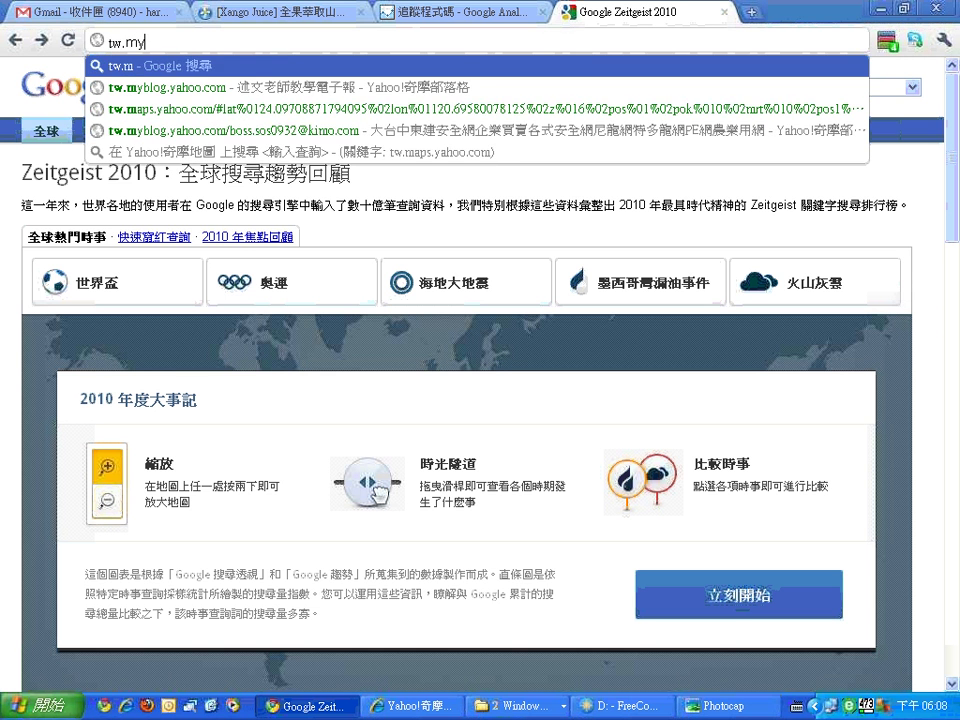
{"action": "key", "text": "Down"}
{"action": "key", "text": "Return"}
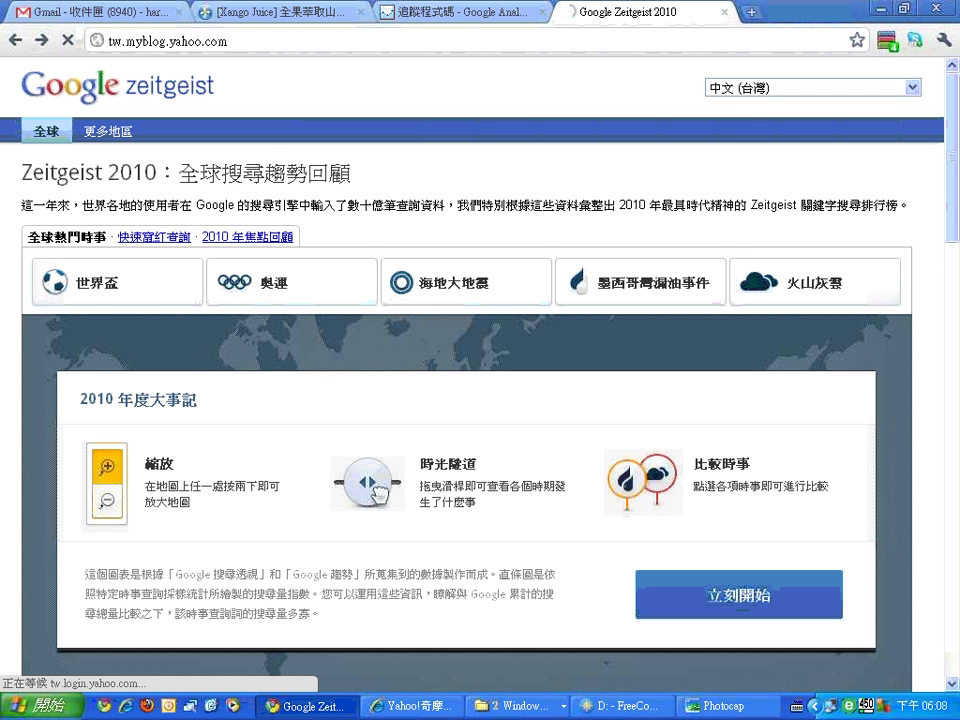
Step: Load the instructor's own Yahoo!奇摩 blog by adding the blog account name to the tw.myblog.yahoo.com address
{"action": "left_click", "coordinate": [584, 40]}
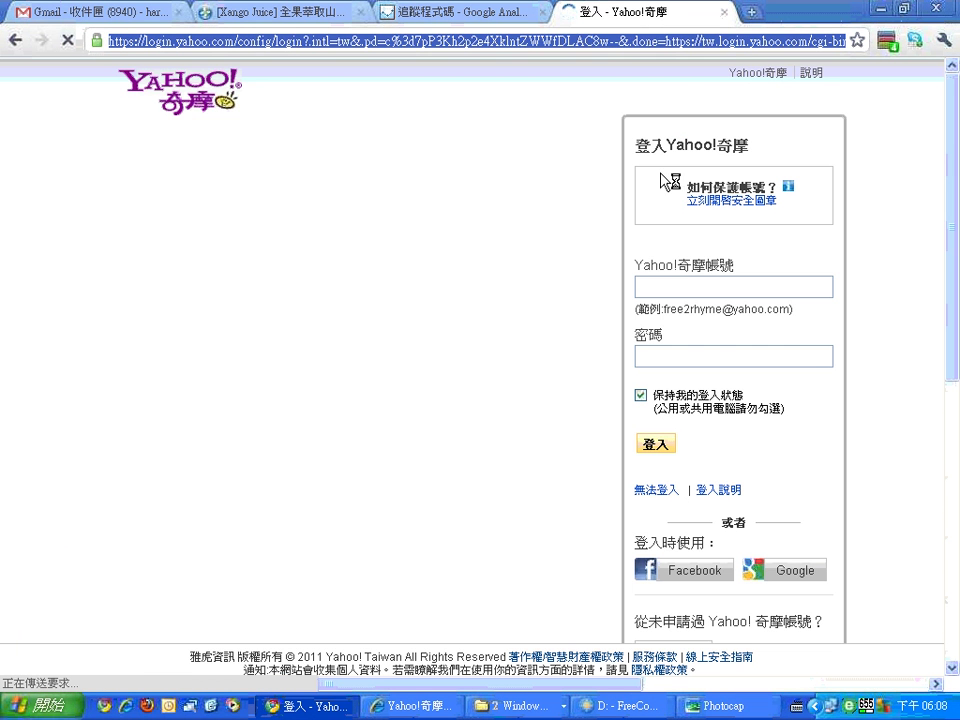
{"action": "left_click", "coordinate": [675, 40]}
{"action": "type", "text": "tw.my"}
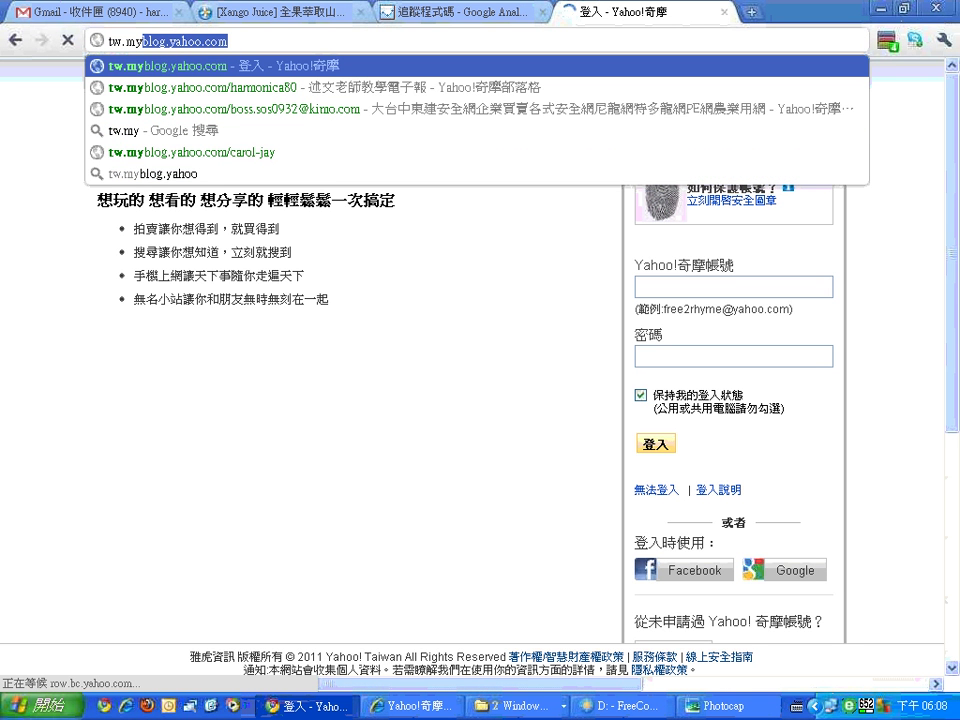
{"action": "key", "text": "Right"}
{"action": "type", "text": "/harmonica80"}
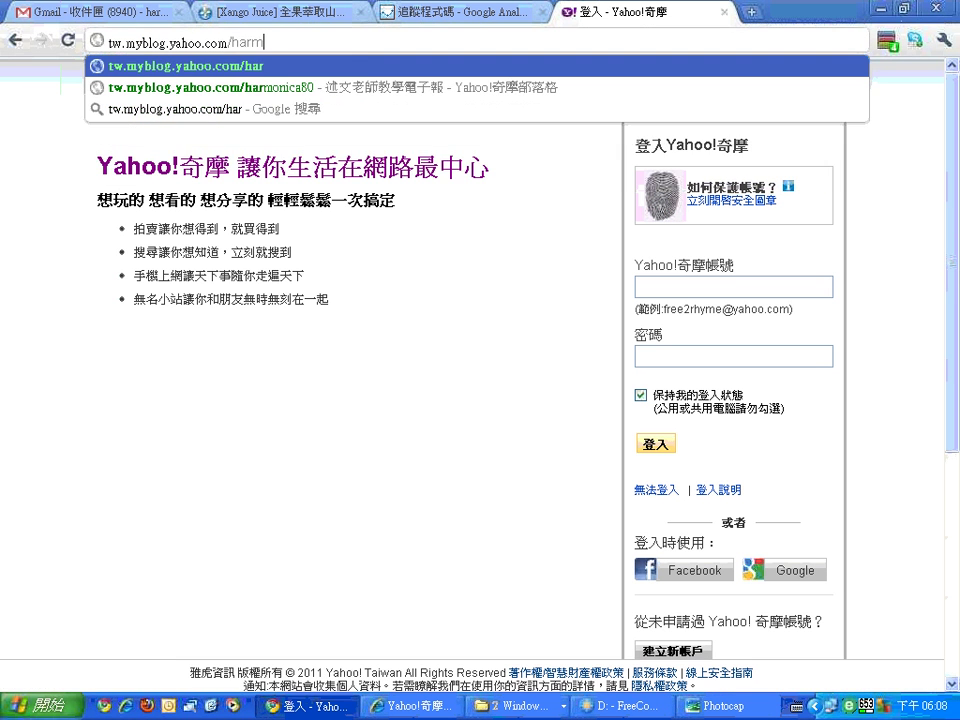
{"action": "key", "text": "Return"}
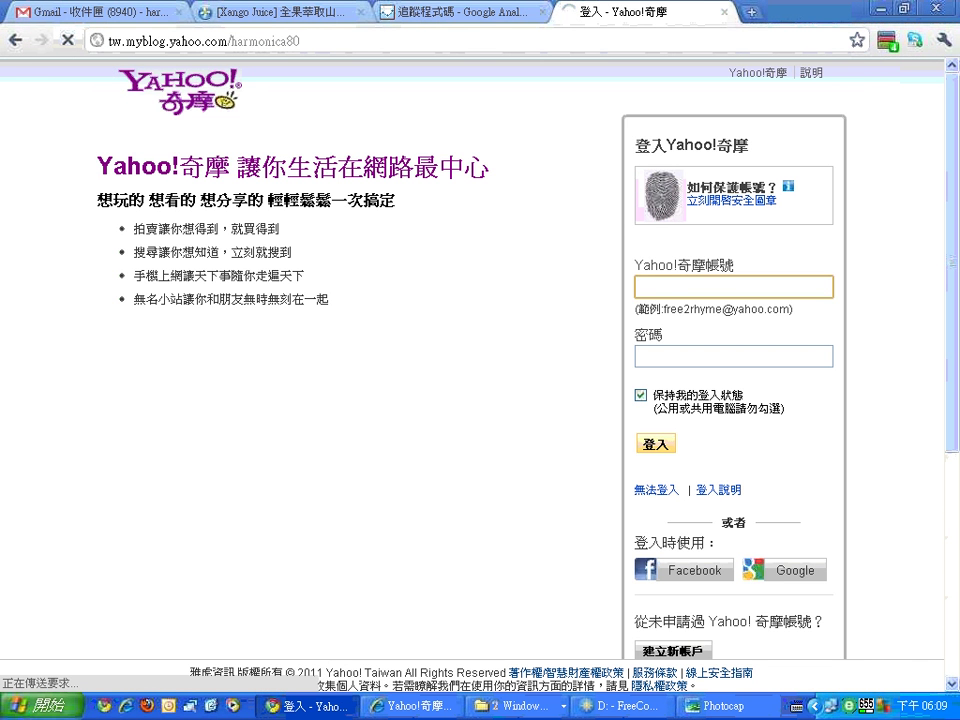